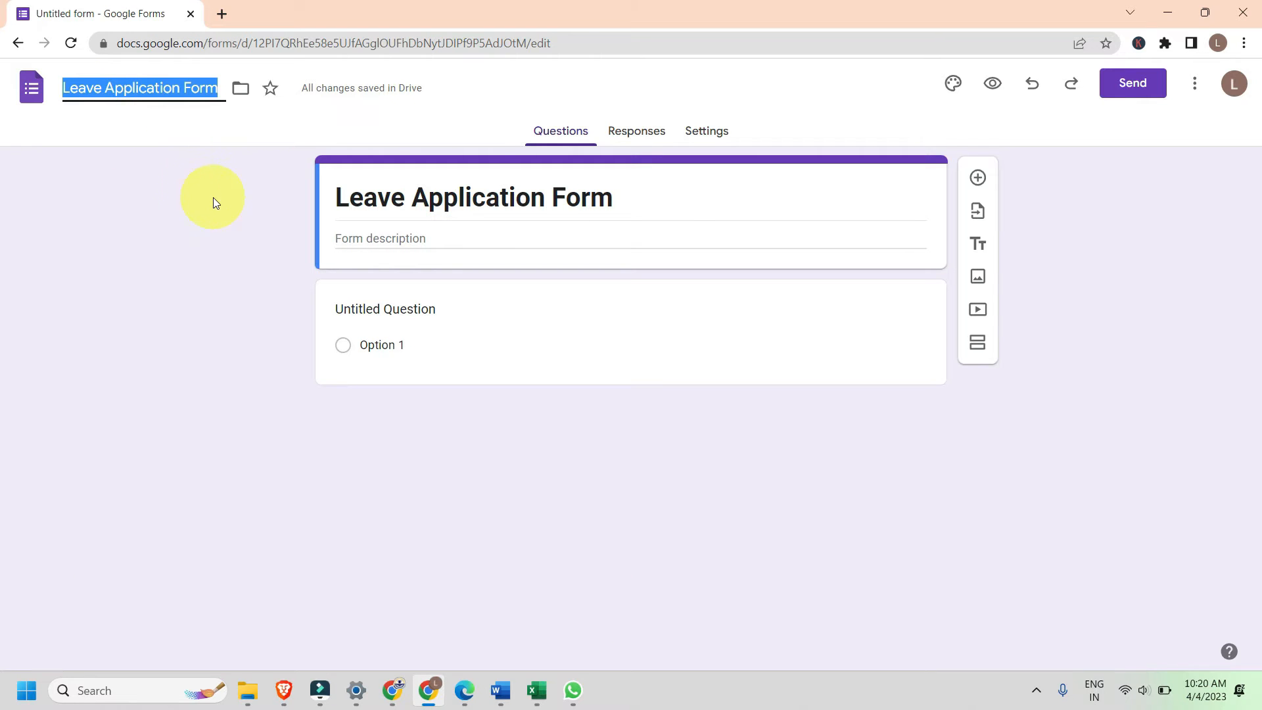
Step: Apply Leave Application Form as the form's file name and review the section headings in the Word question list
click(214, 197)
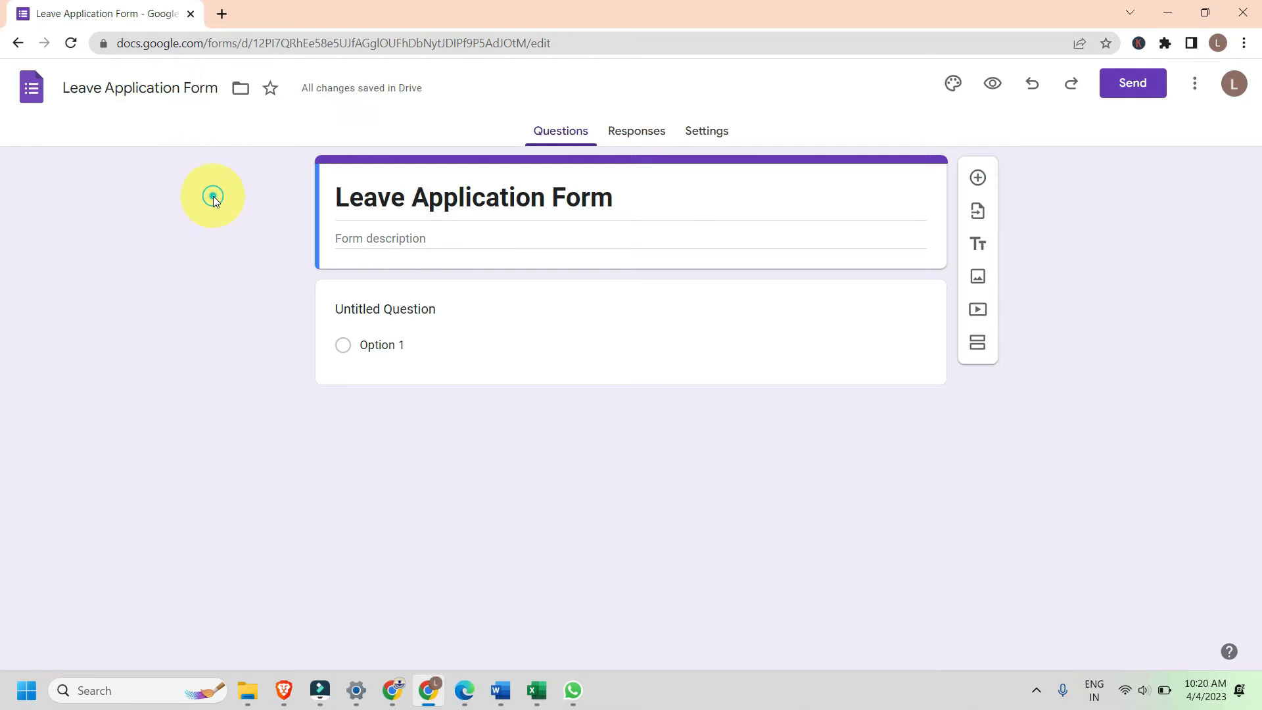
click(439, 260)
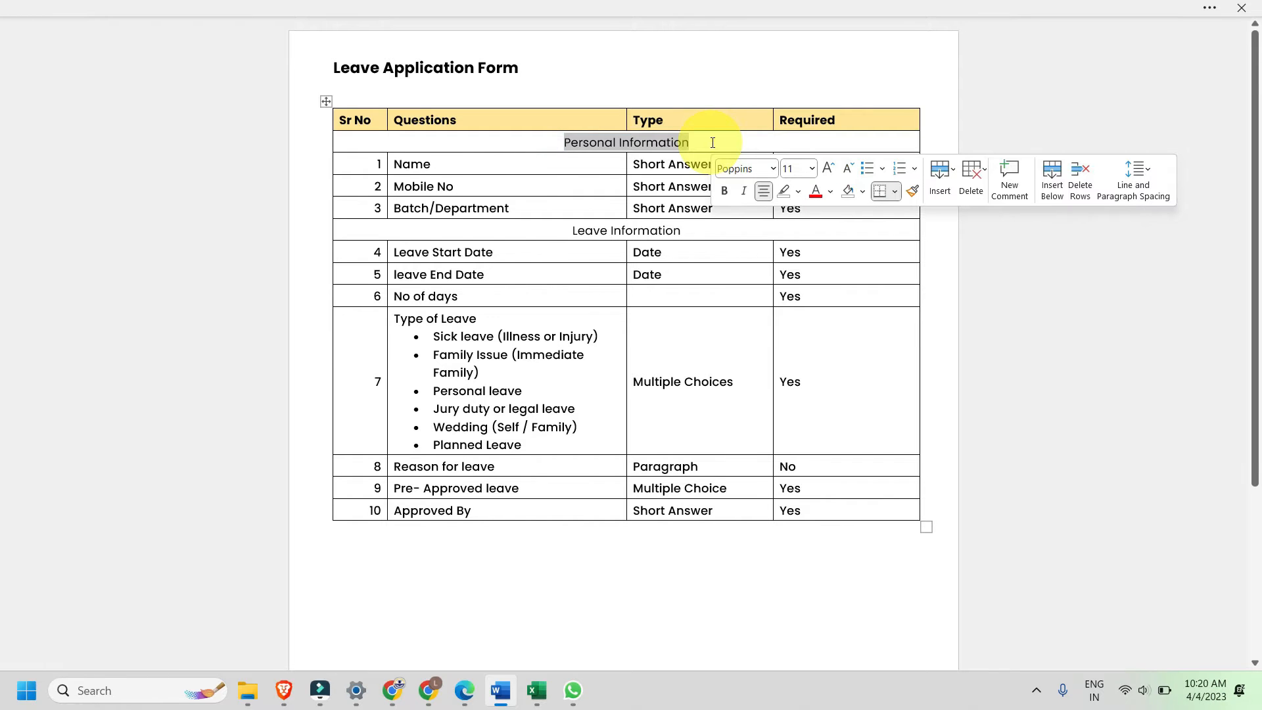
drag(695, 233, 585, 241)
click(586, 244)
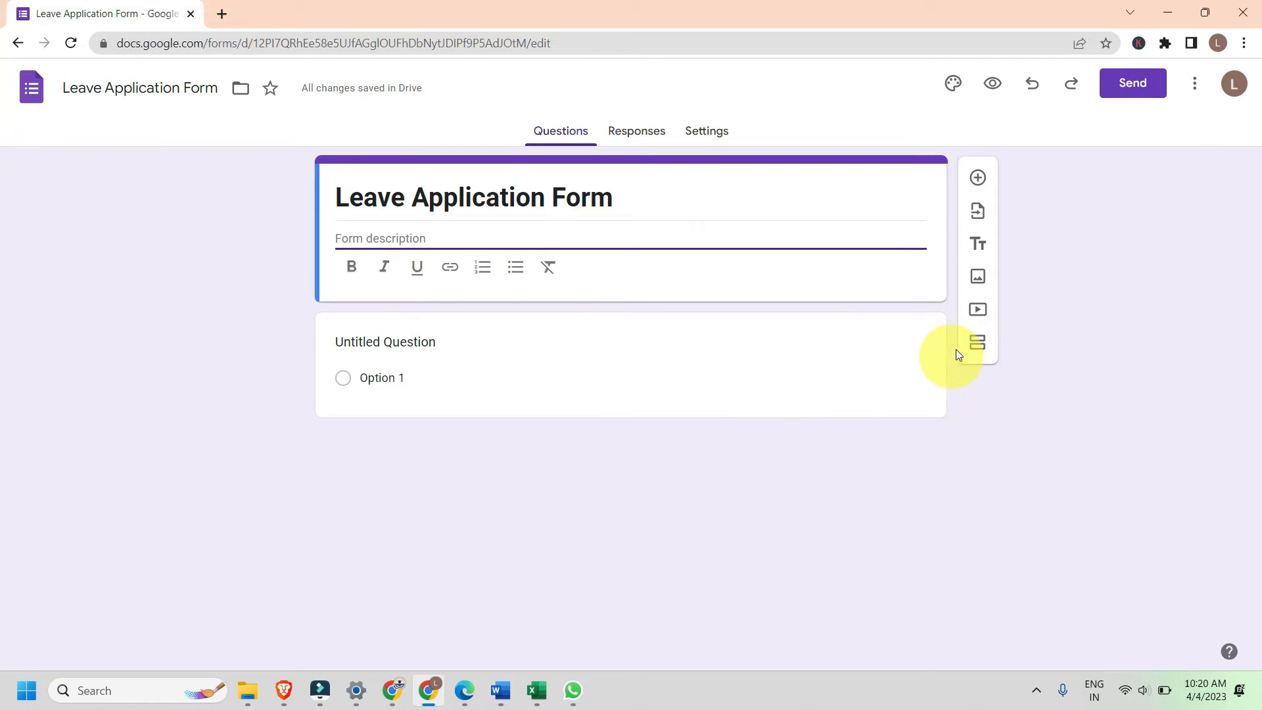
Step: Add a title and description block below the form header, titled Personal Information as copied from the Word question list
click(984, 245)
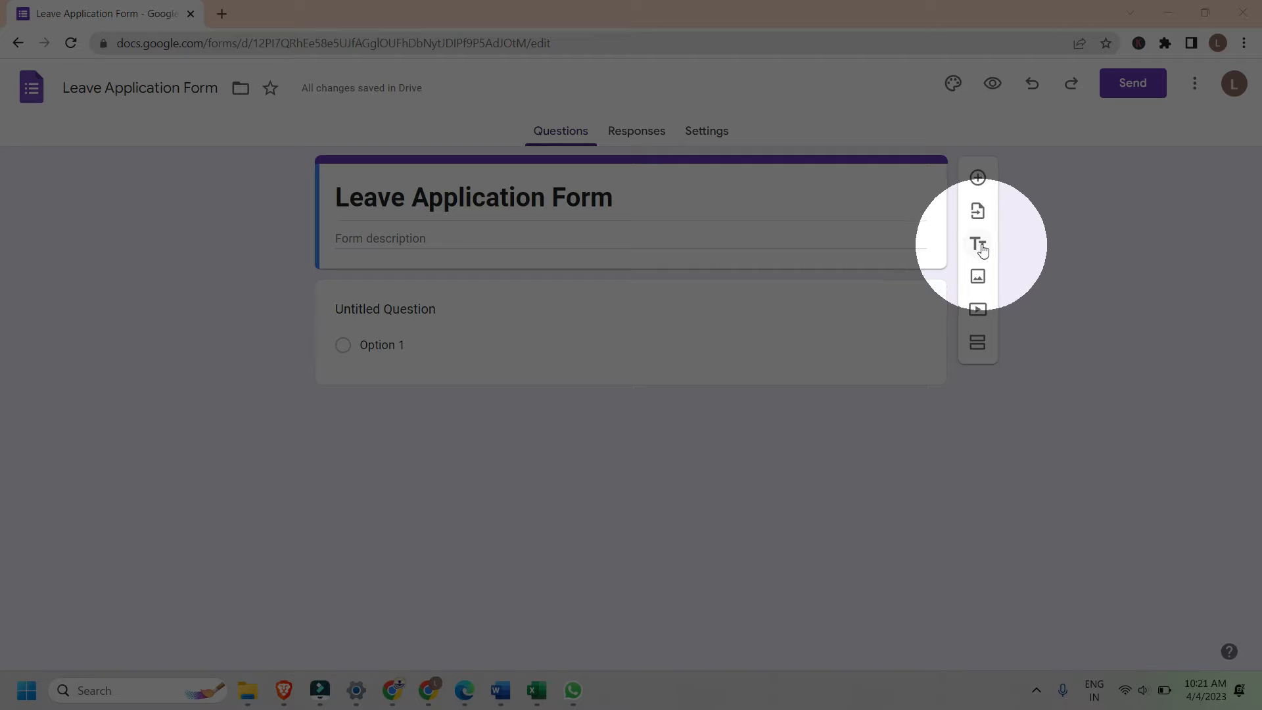
click(980, 246)
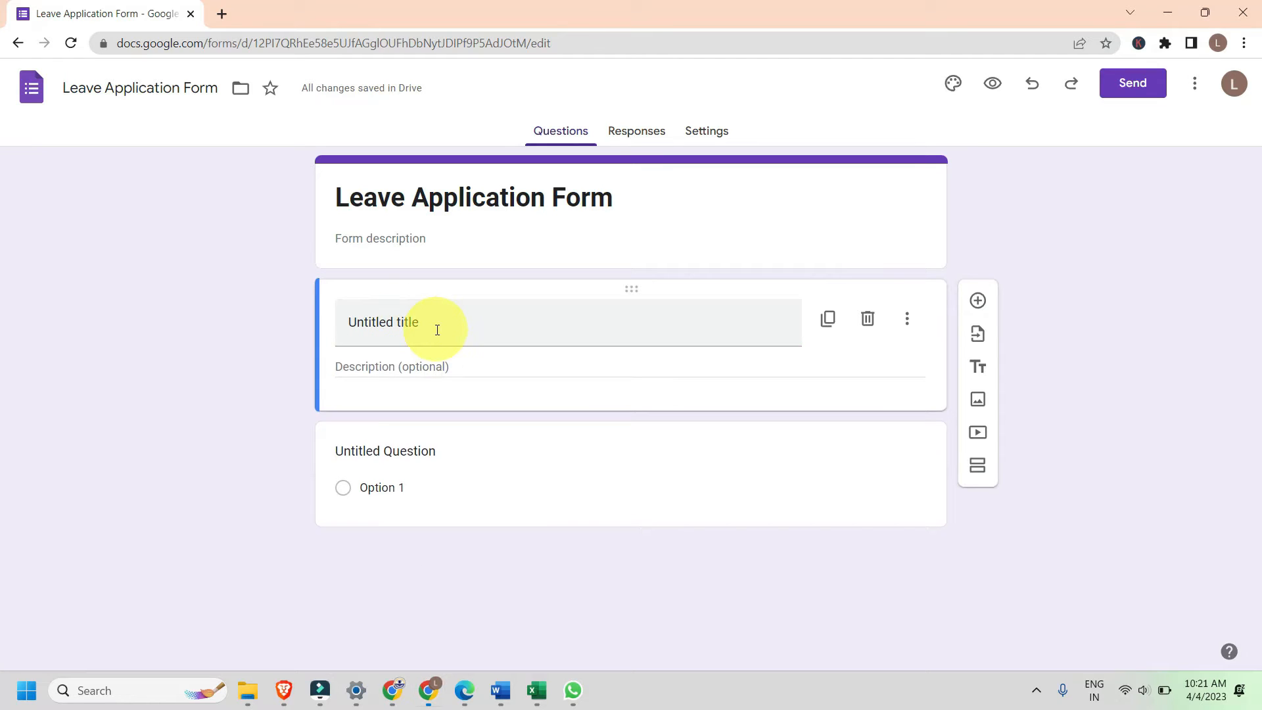
key(alt+Tab)
drag(688, 141, 570, 140)
key(ctrl+c)
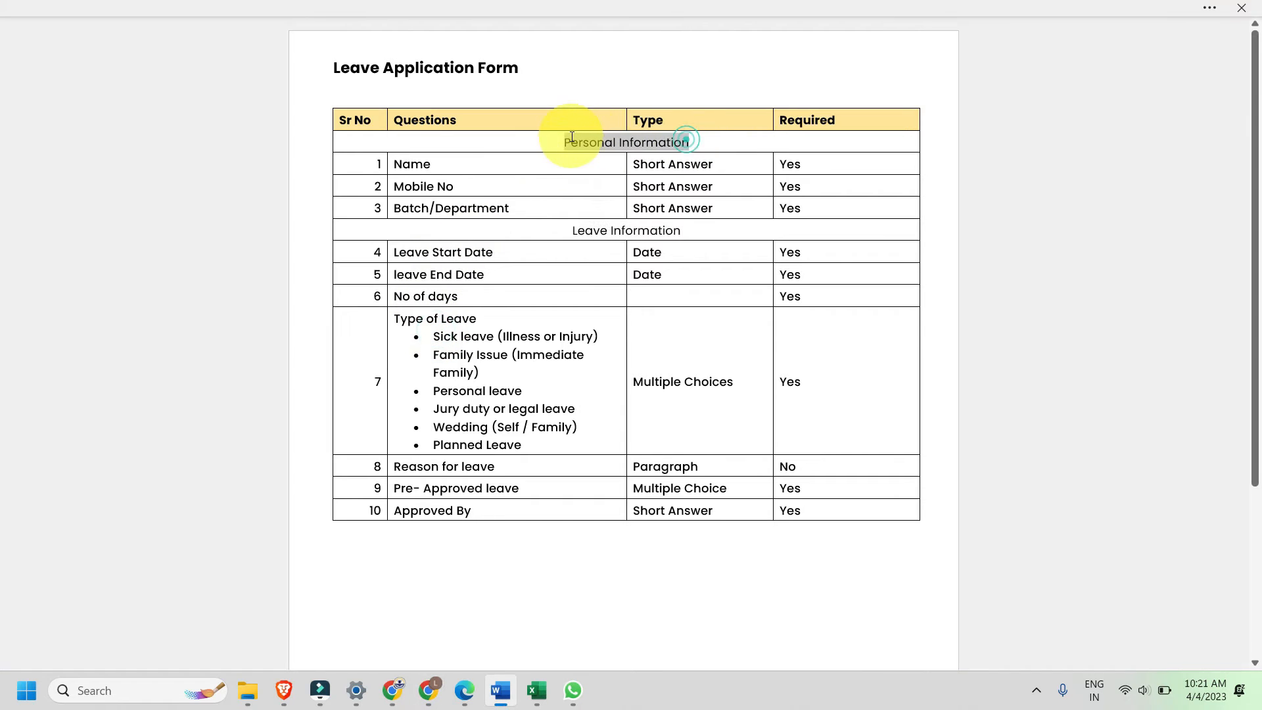
key(alt+Tab)
drag(483, 327, 317, 325)
key(ctrl+v)
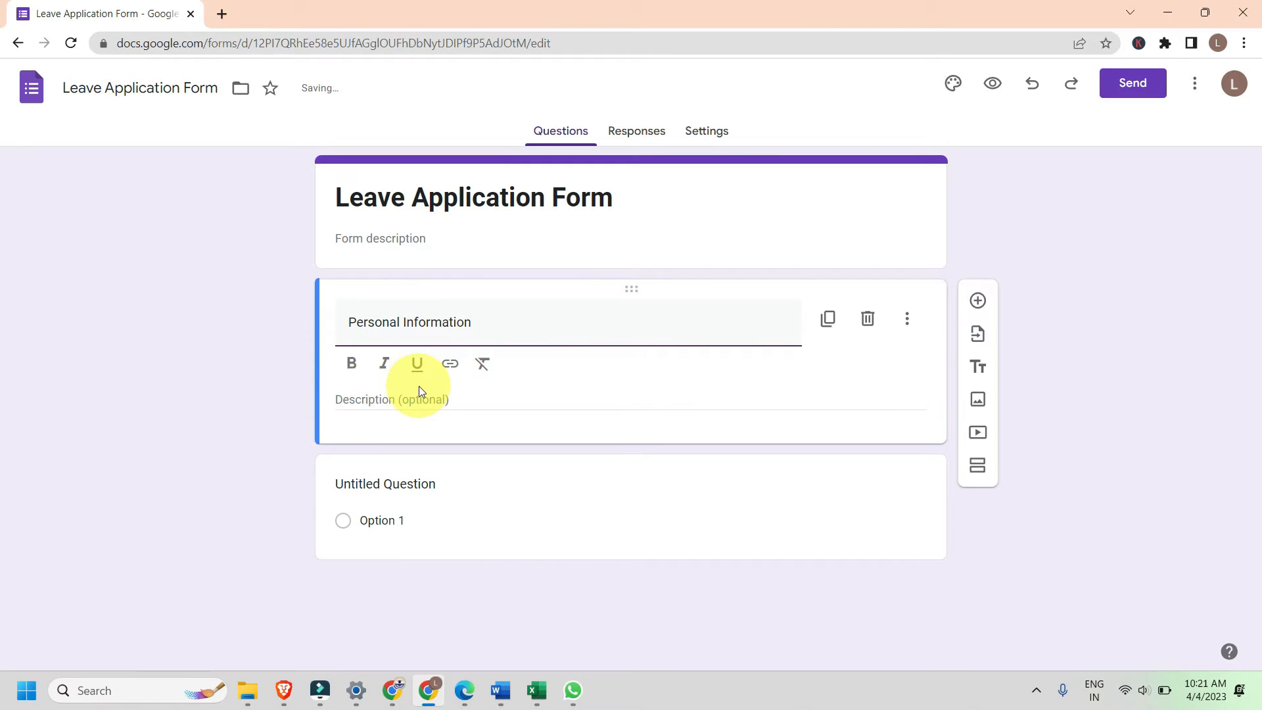
Step: Make the Personal Information section title bold
click(364, 336)
triple_click(364, 336)
click(352, 365)
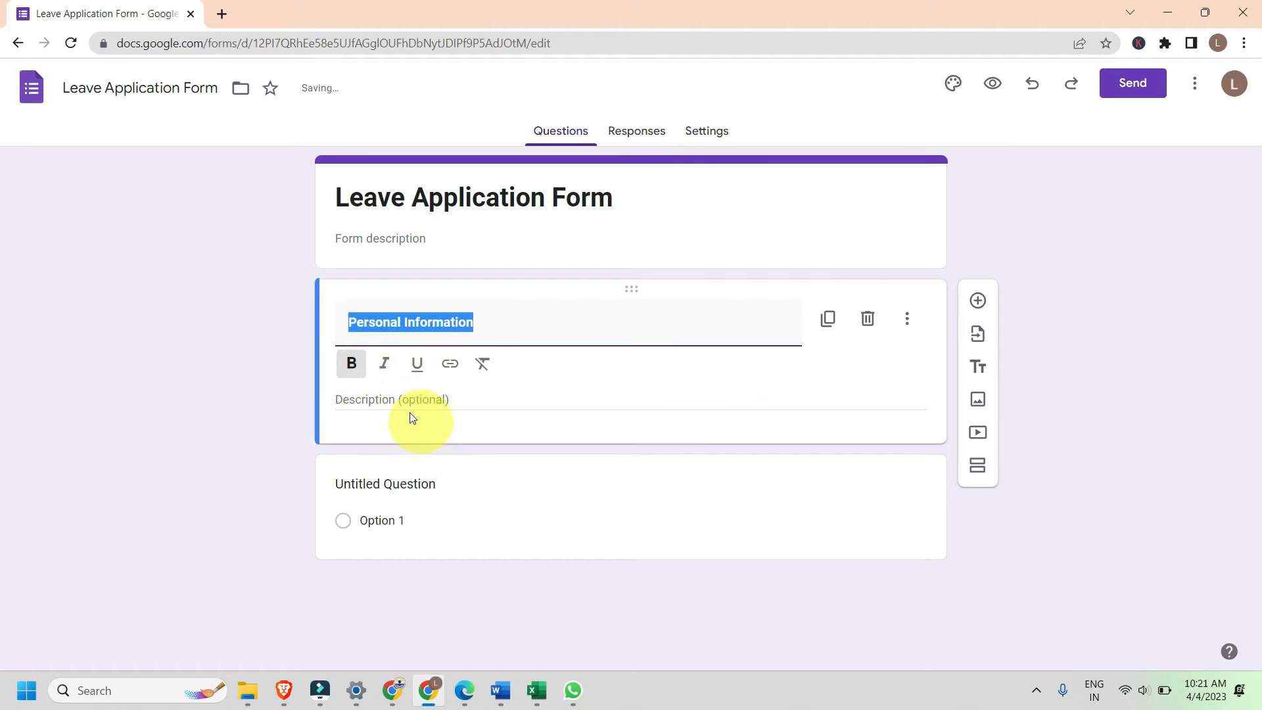
click(253, 377)
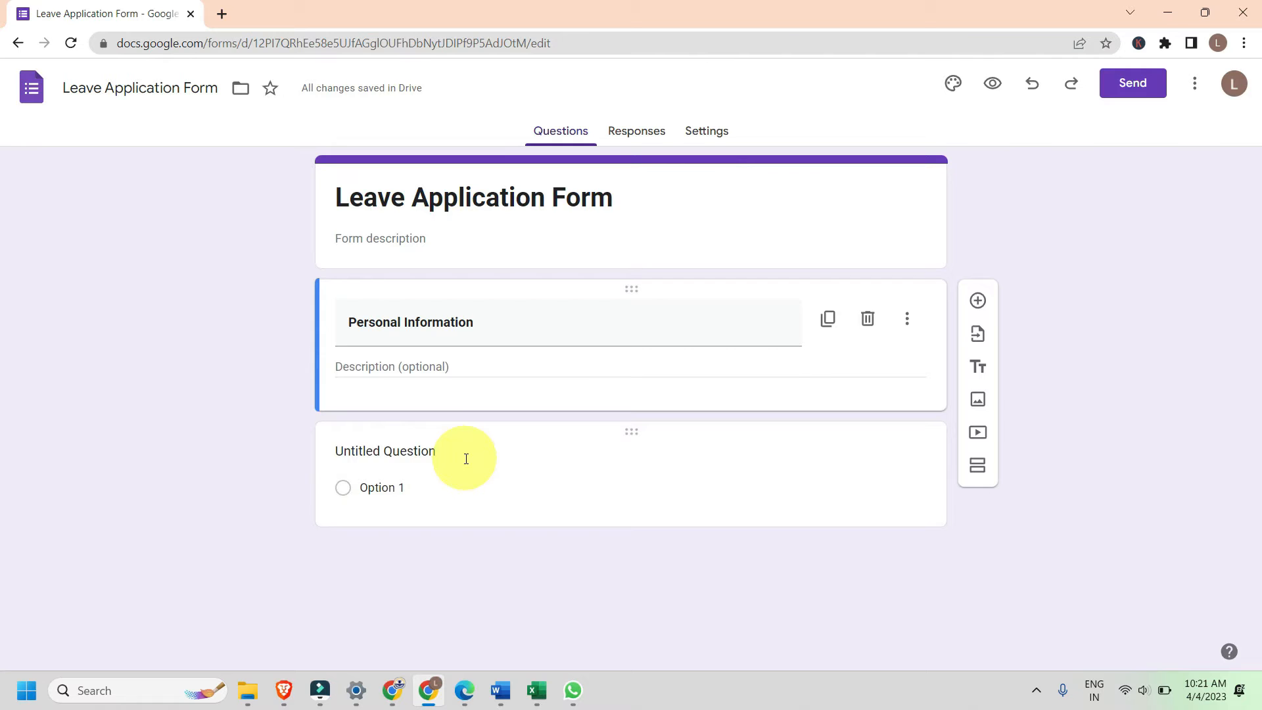
Step: Turn the untitled question into a required short-answer question titled Name
click(462, 460)
click(500, 690)
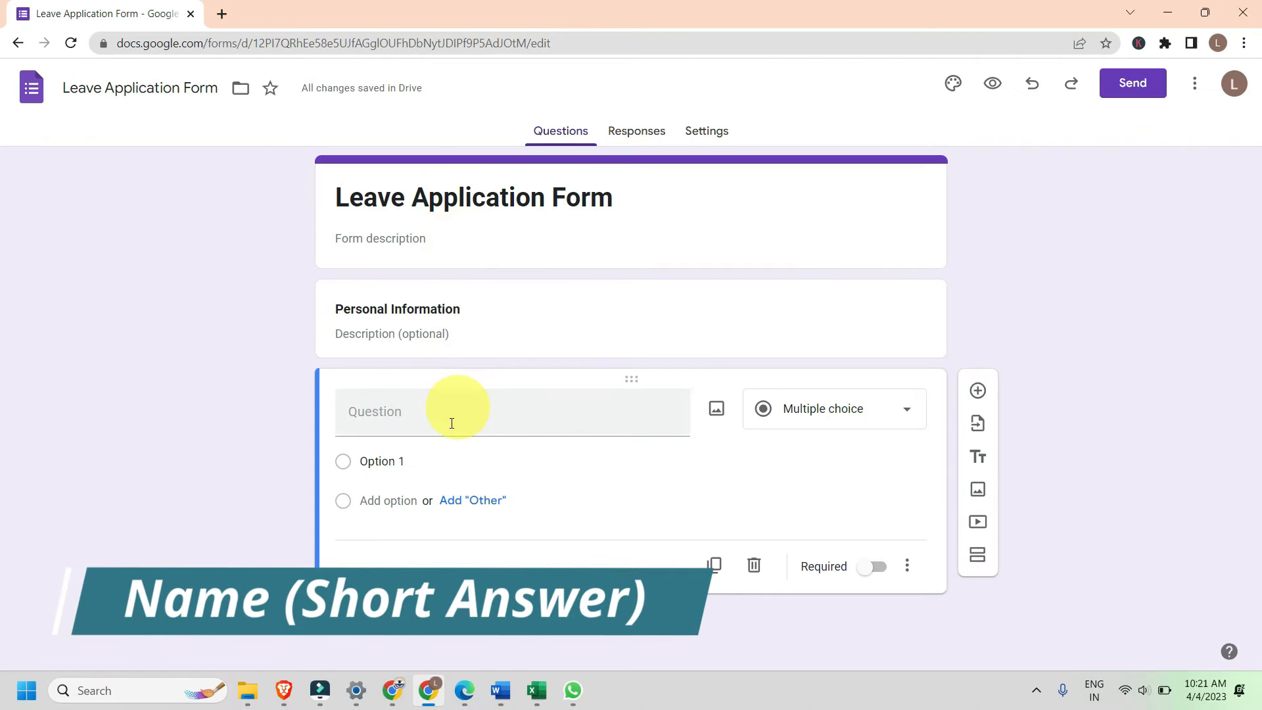
click(451, 420)
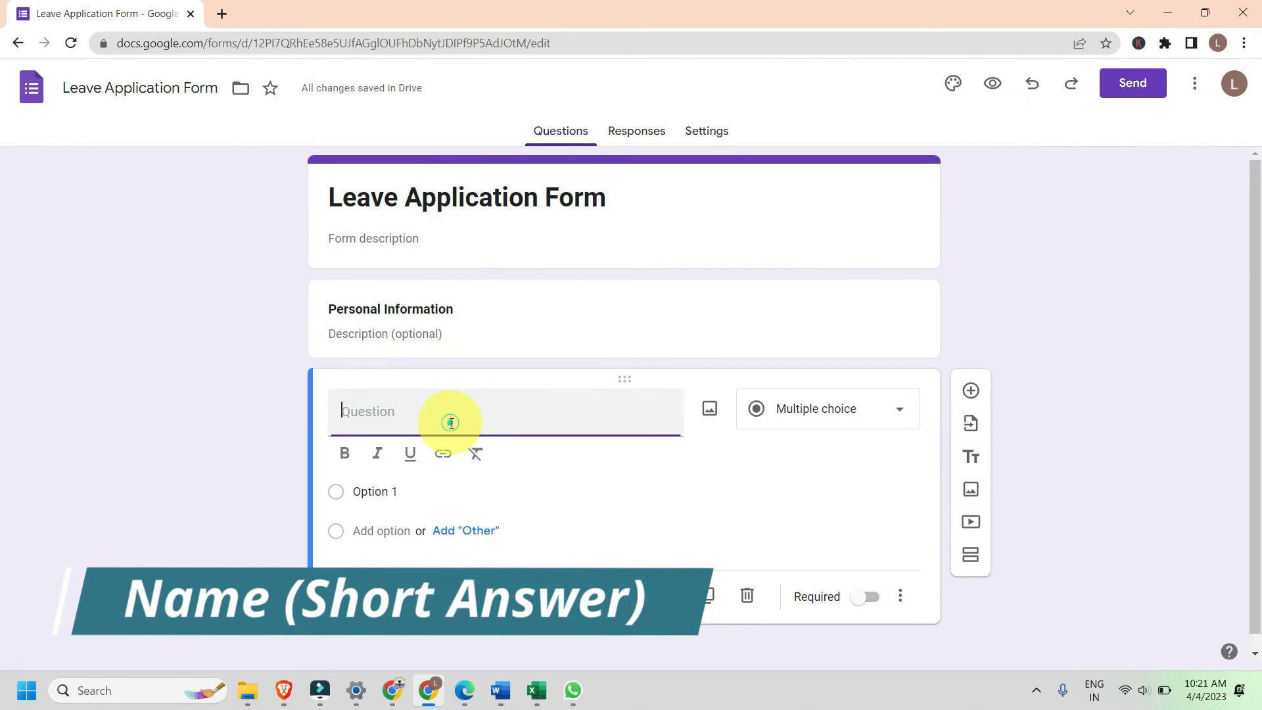
text(Name)
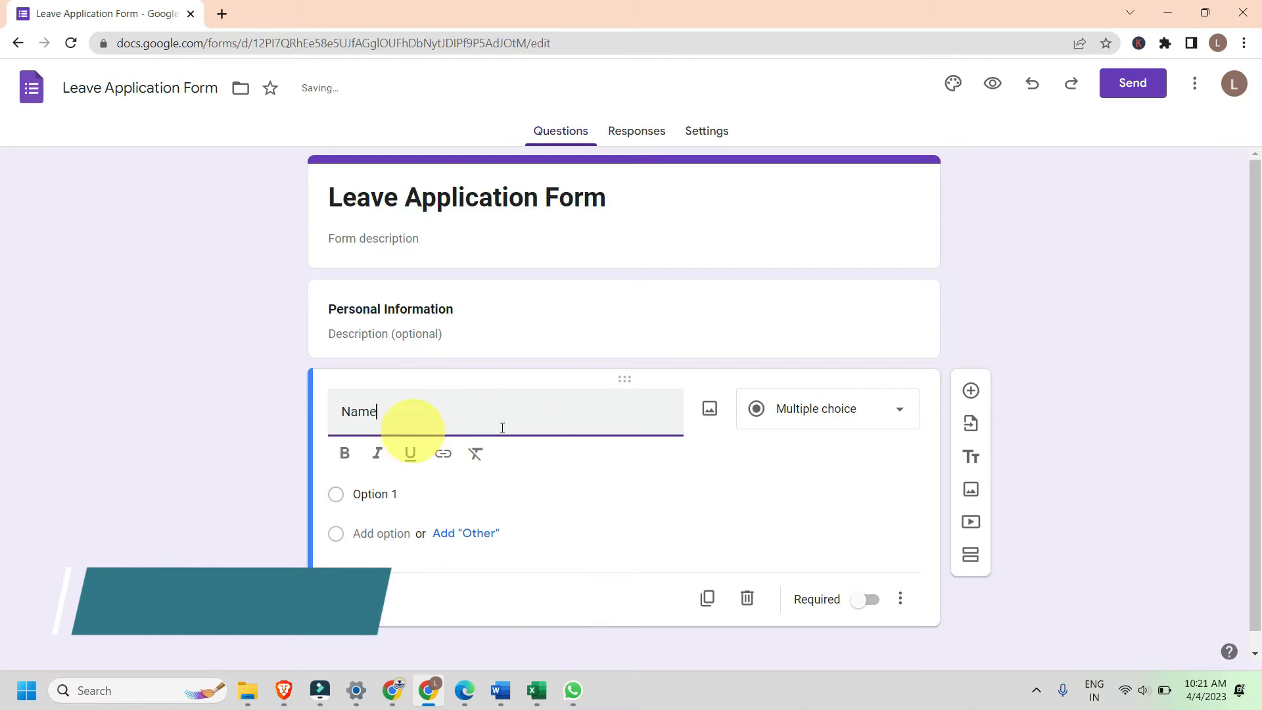
click(820, 420)
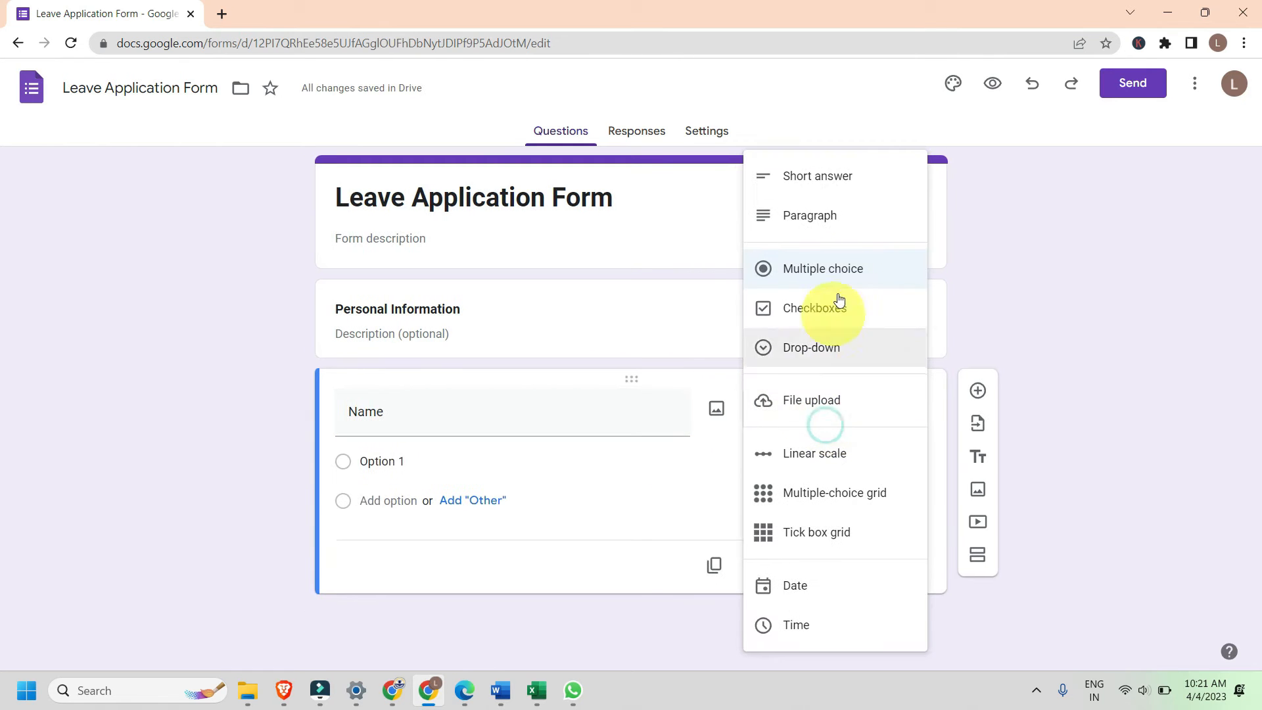
click(844, 182)
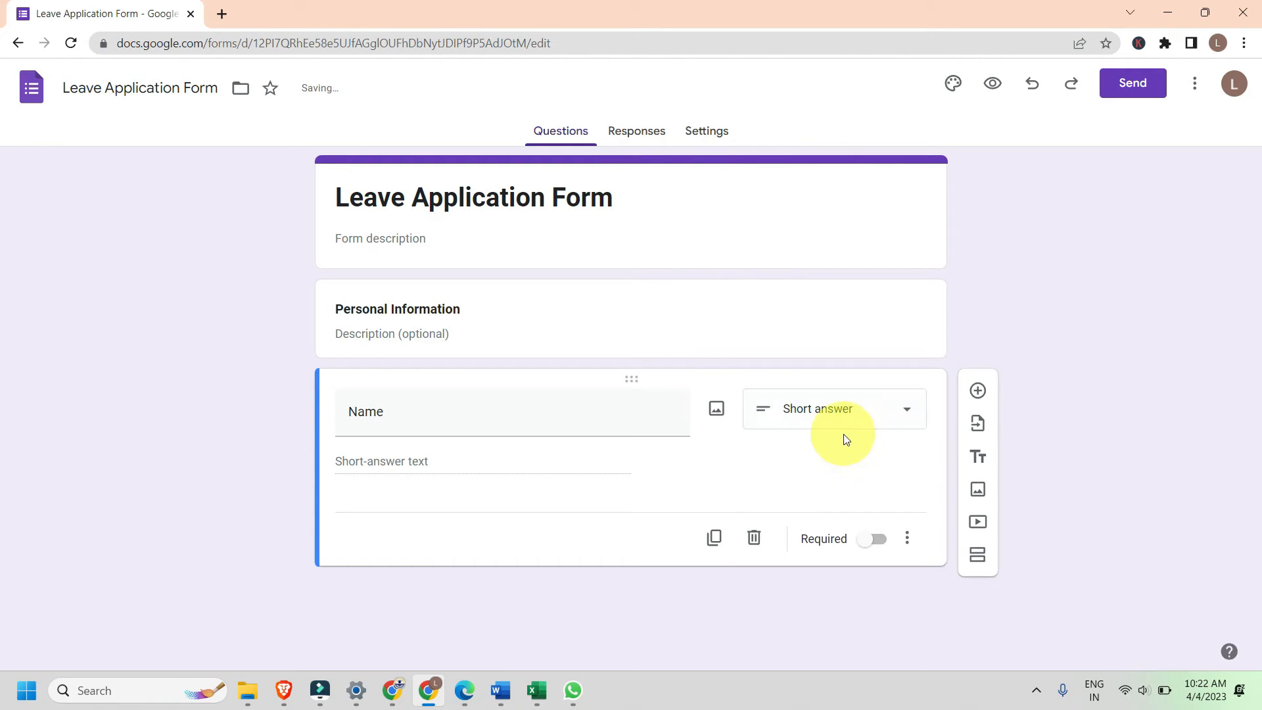
click(875, 540)
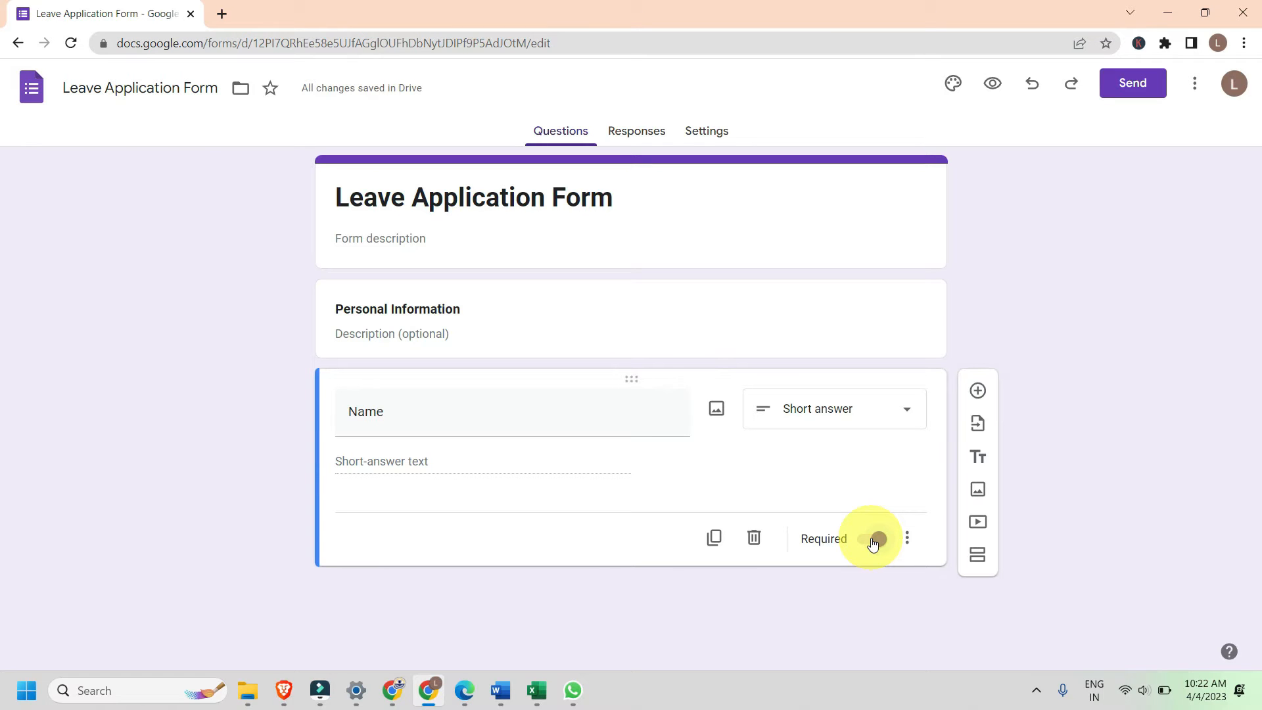
click(874, 540)
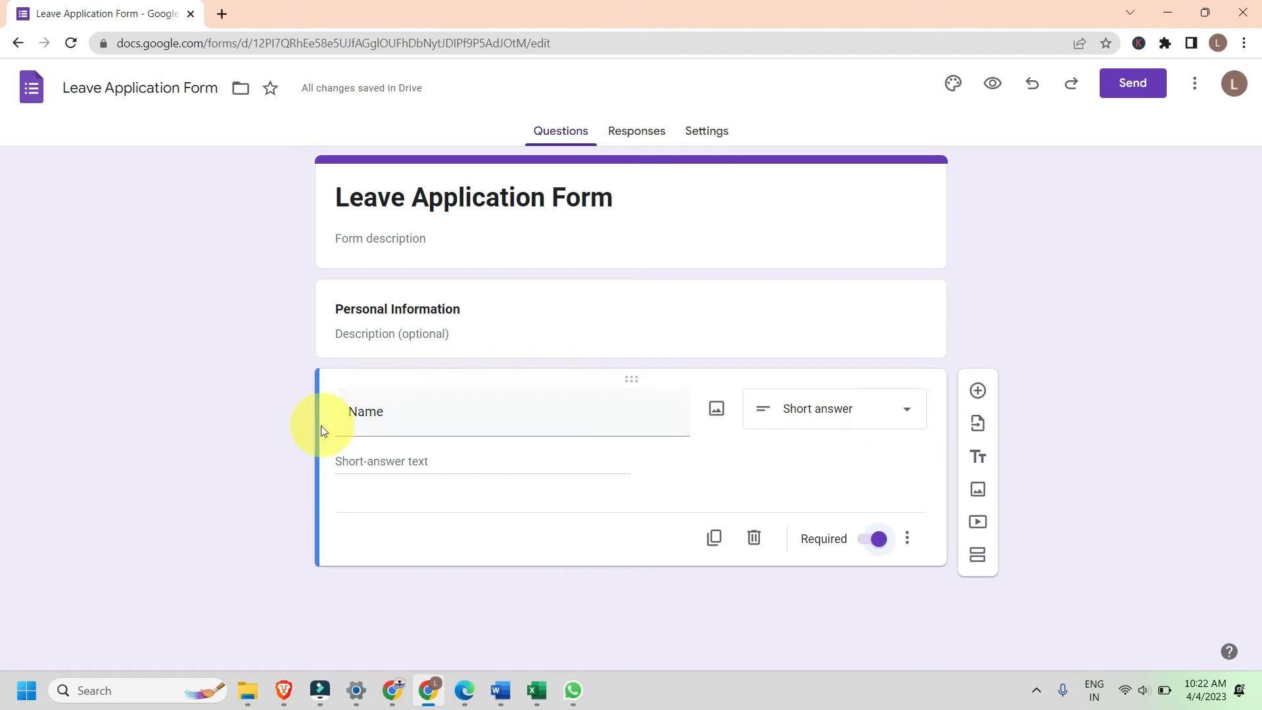
Step: Add a required short-answer question below Name, titled Mobile No as copied from the Word question list
click(978, 390)
key(alt+Tab)
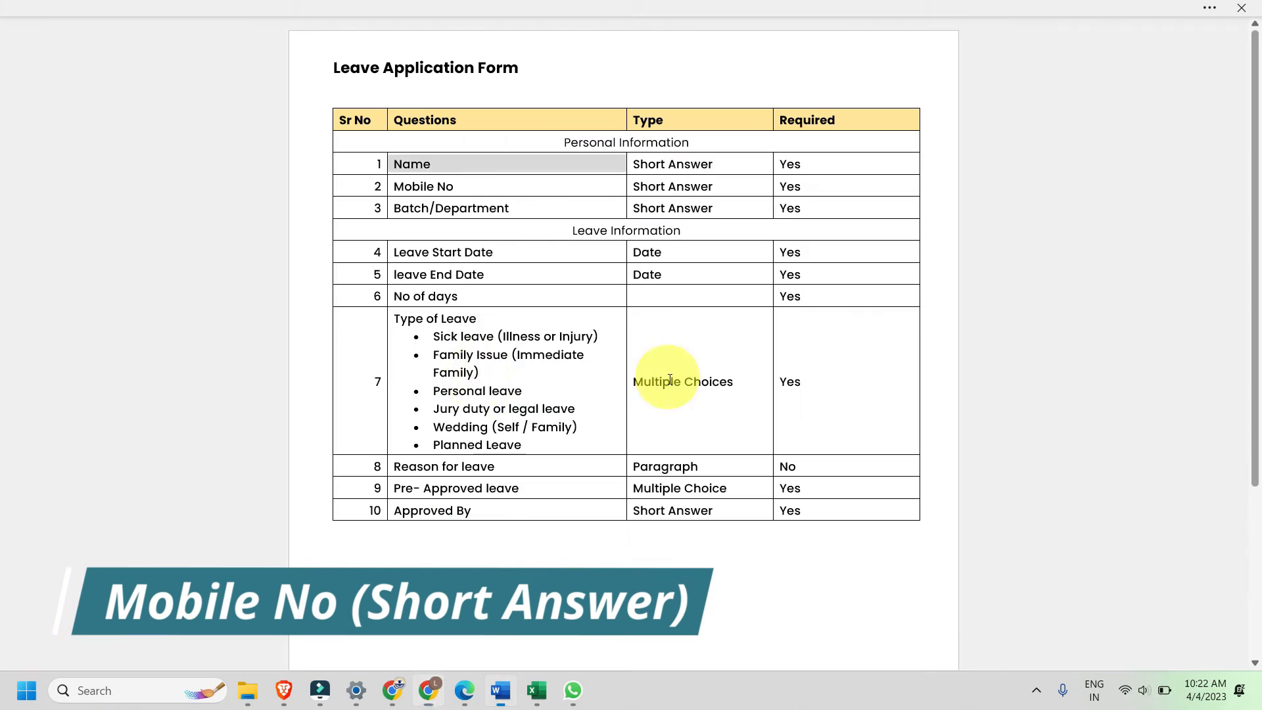
drag(461, 189, 401, 192)
key(ctrl+c)
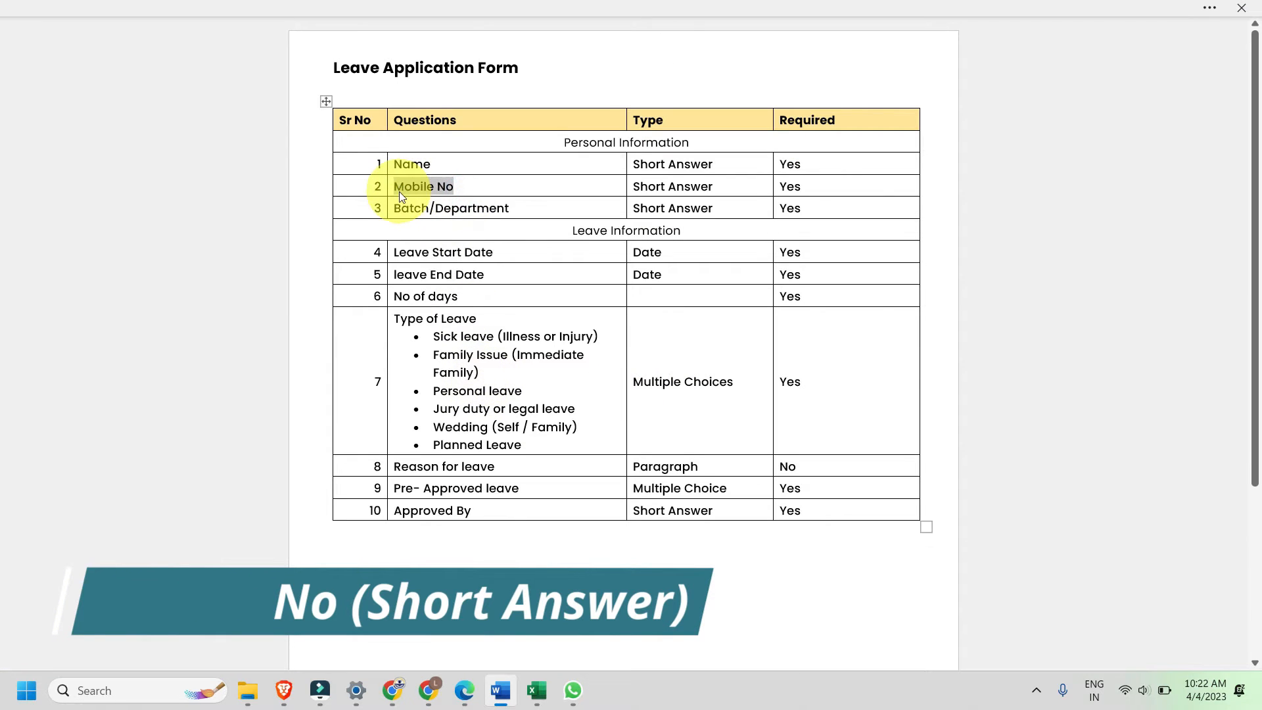
key(alt+Tab)
key(ctrl+v)
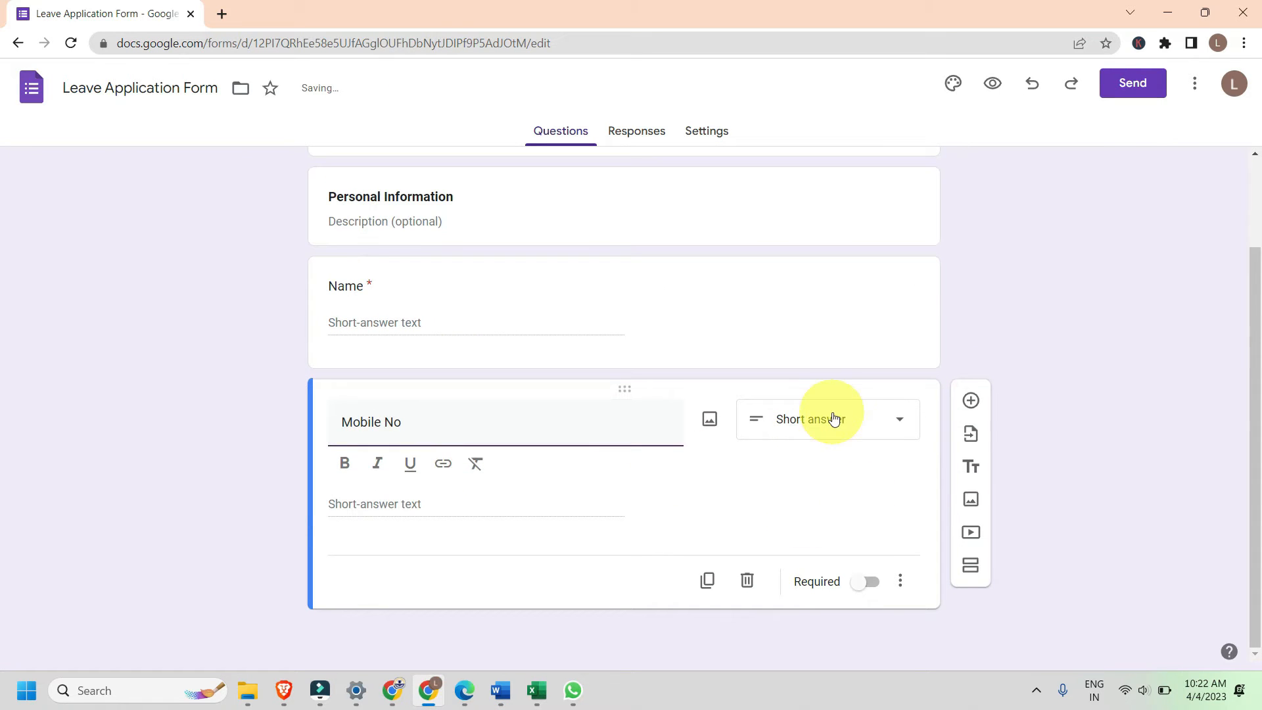
click(861, 586)
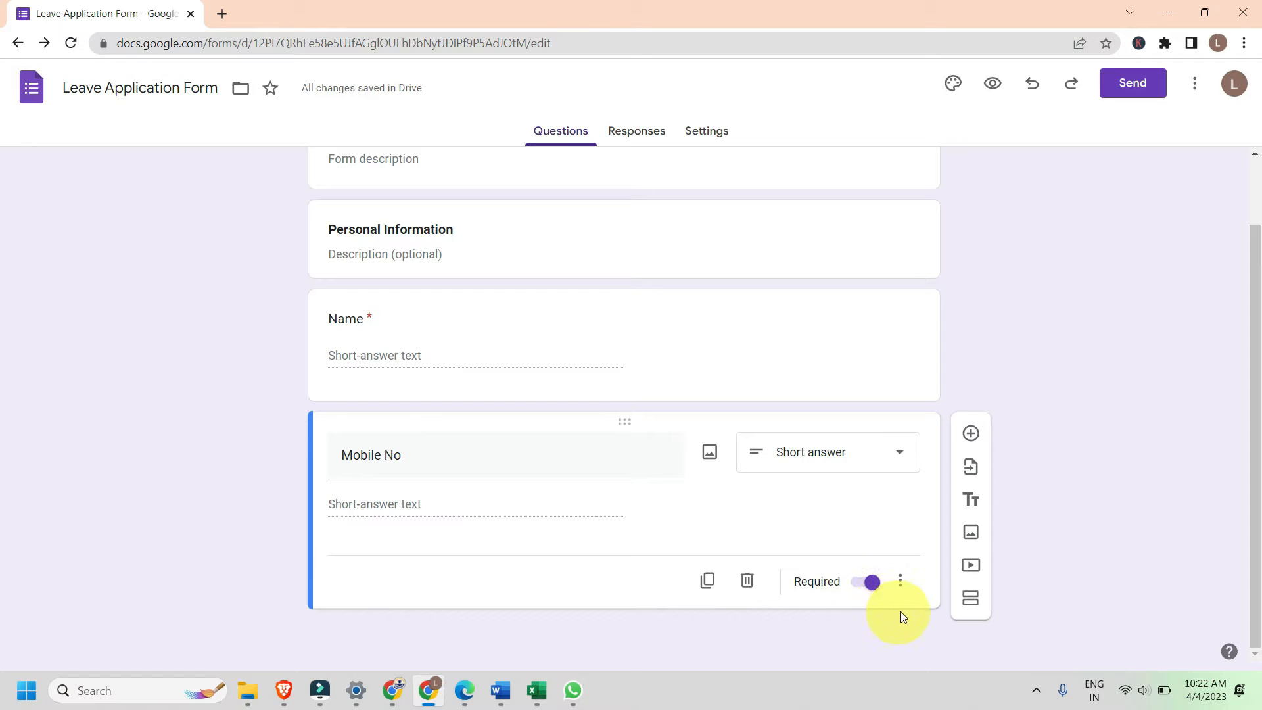
Step: Add response validation to the Mobile No question, using the Number type with the condition Is number
click(901, 584)
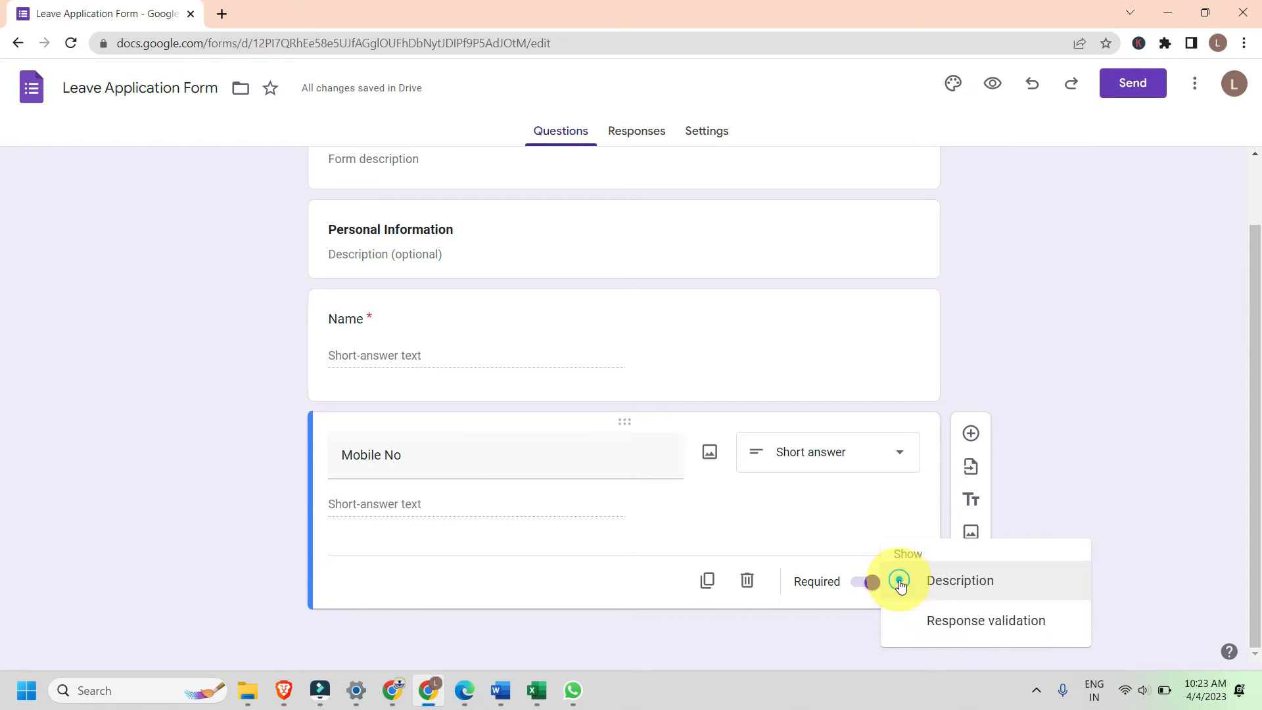
click(1018, 630)
scroll(561, 358, down, 1)
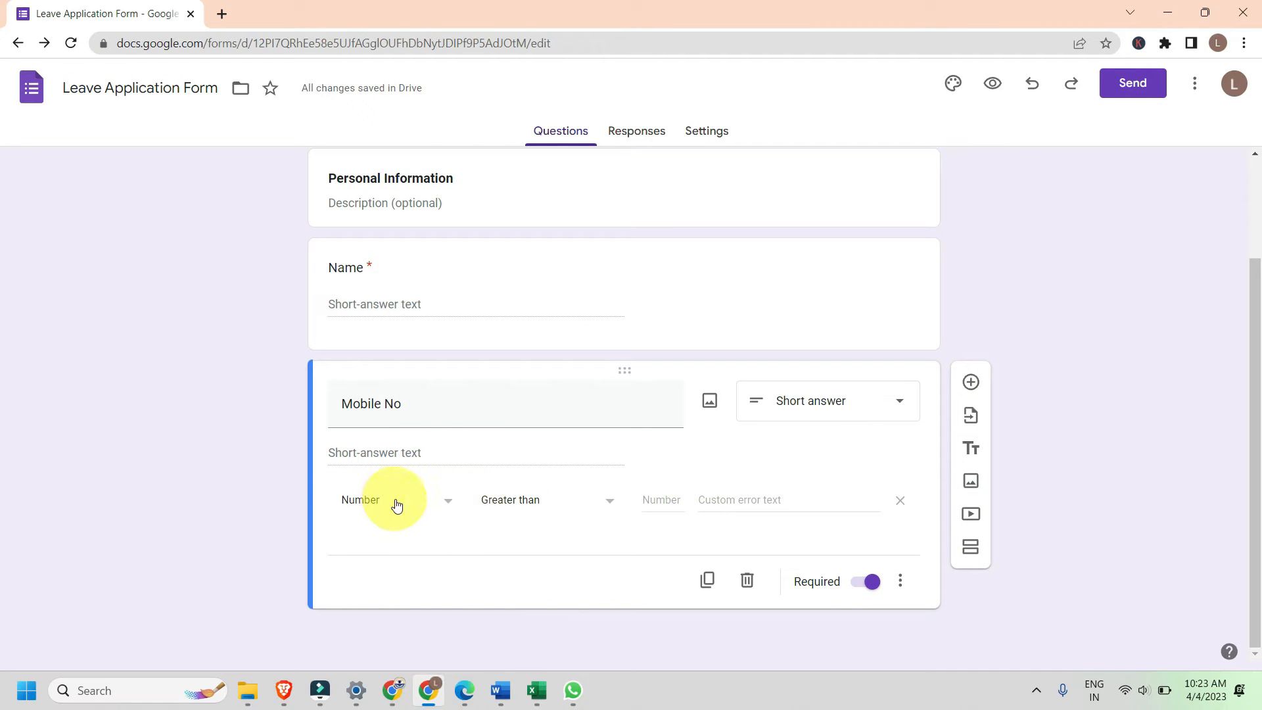
click(600, 505)
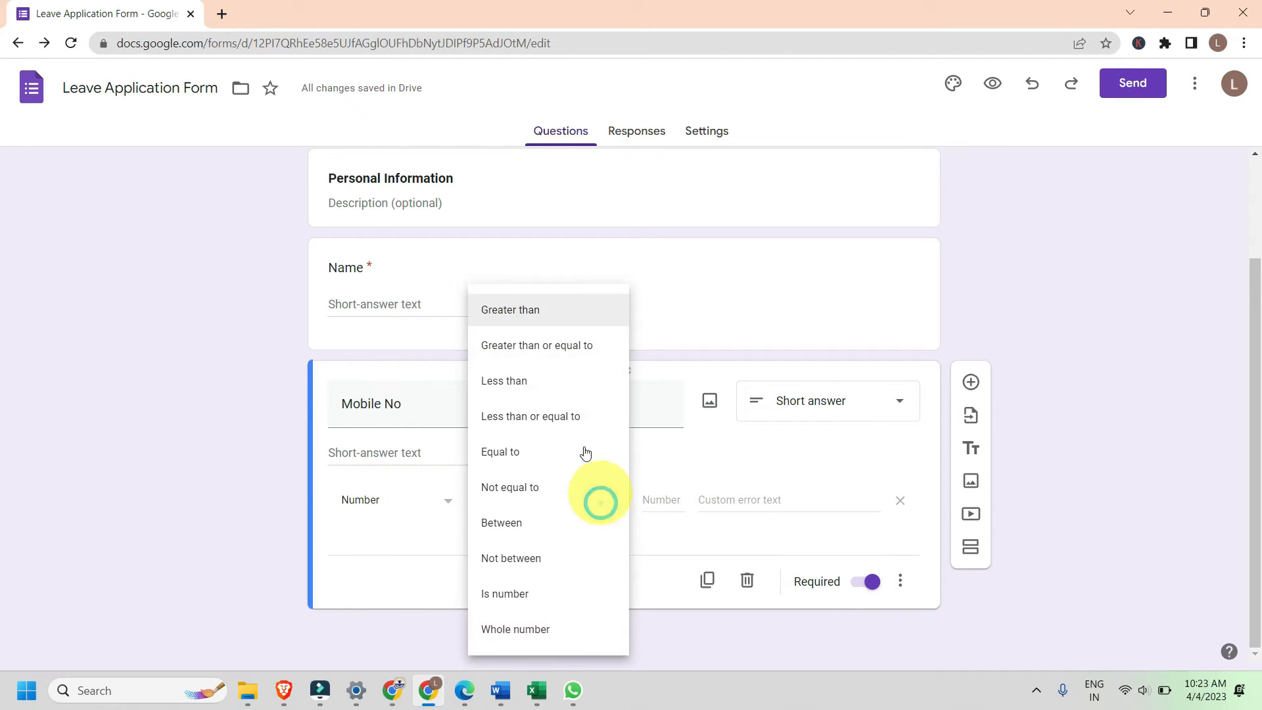
click(557, 594)
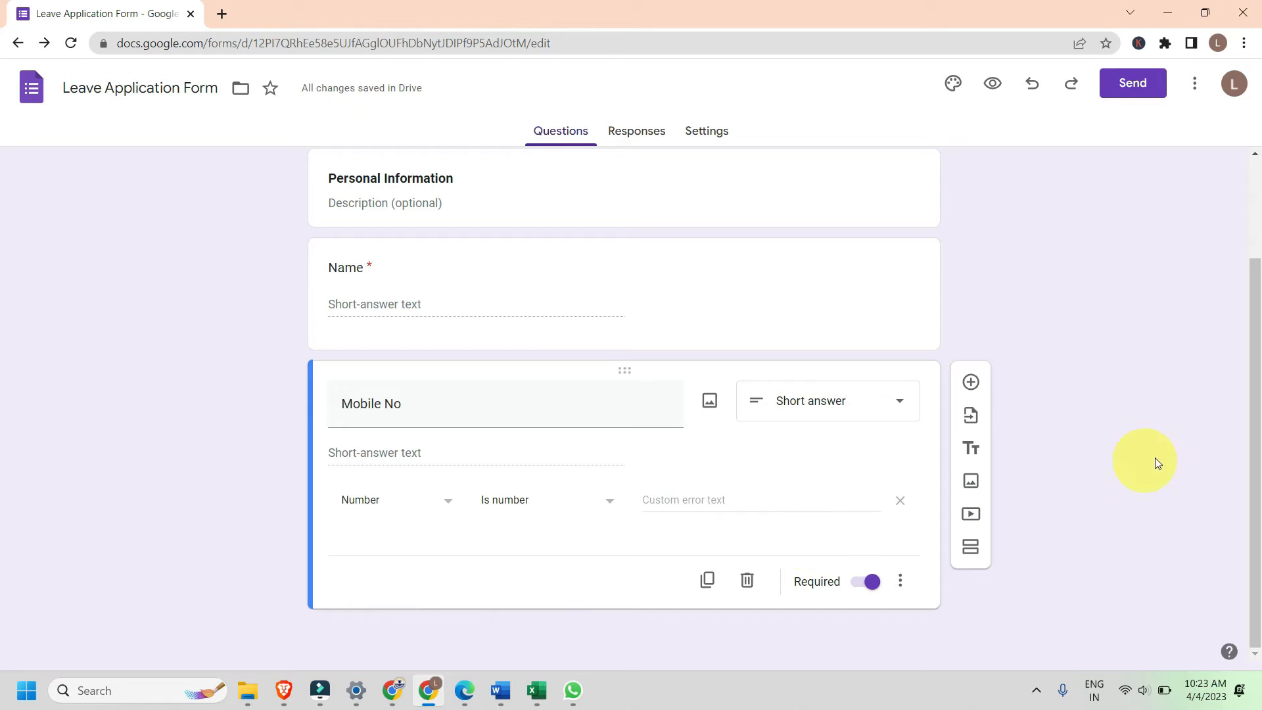
Step: Add a required short-answer question titled Batch/Department below Mobile No, following the Word question list
click(976, 386)
key(alt+Tab)
drag(531, 216, 411, 213)
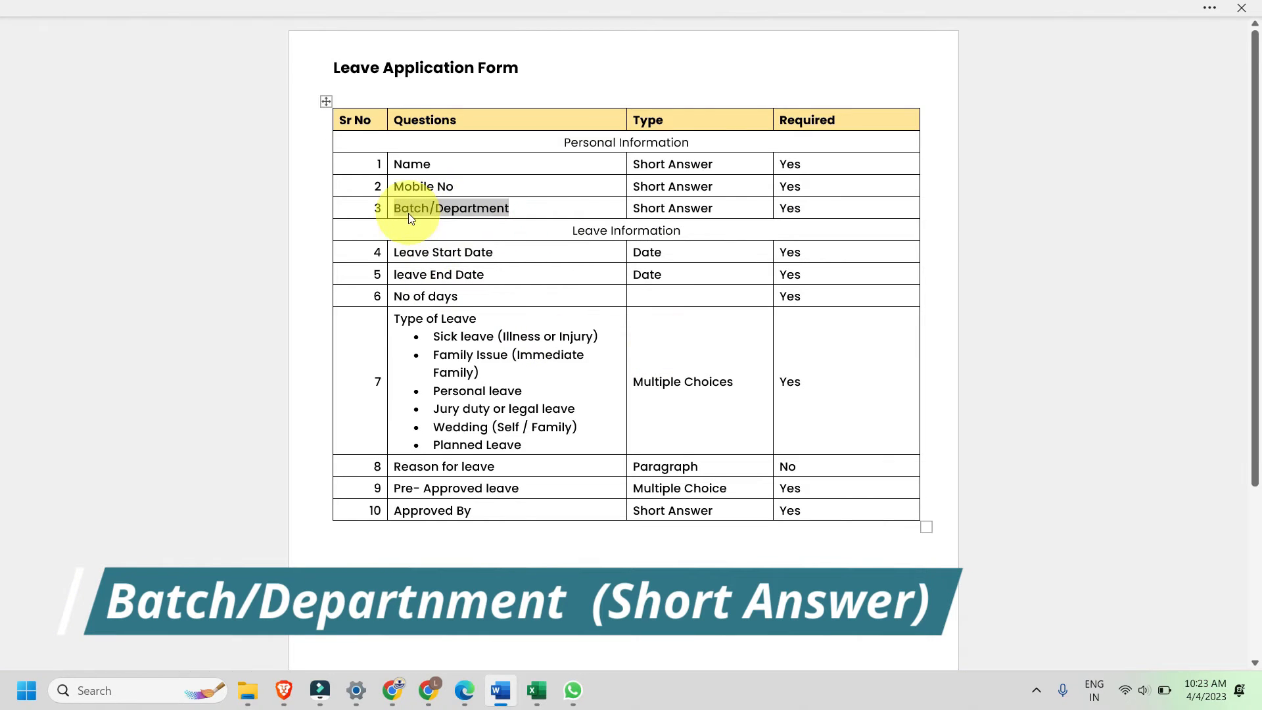
key(alt+Tab)
click(431, 397)
text(Batch/Department)
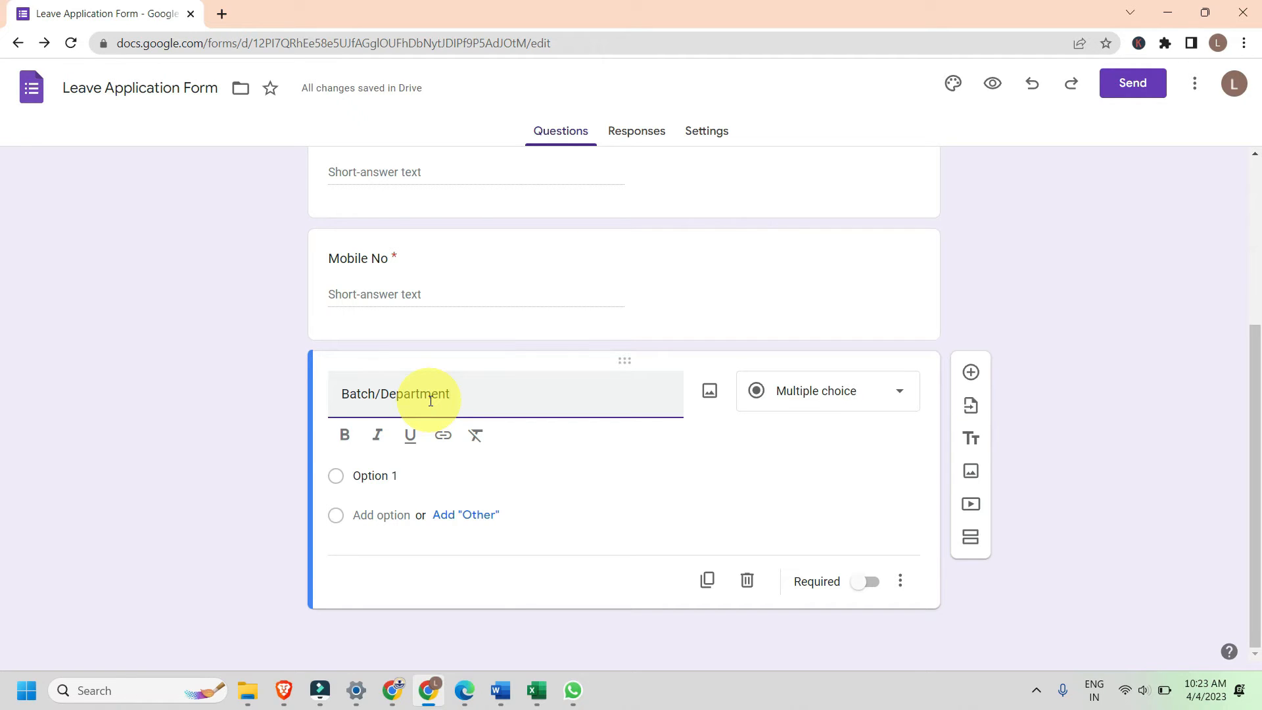
click(822, 391)
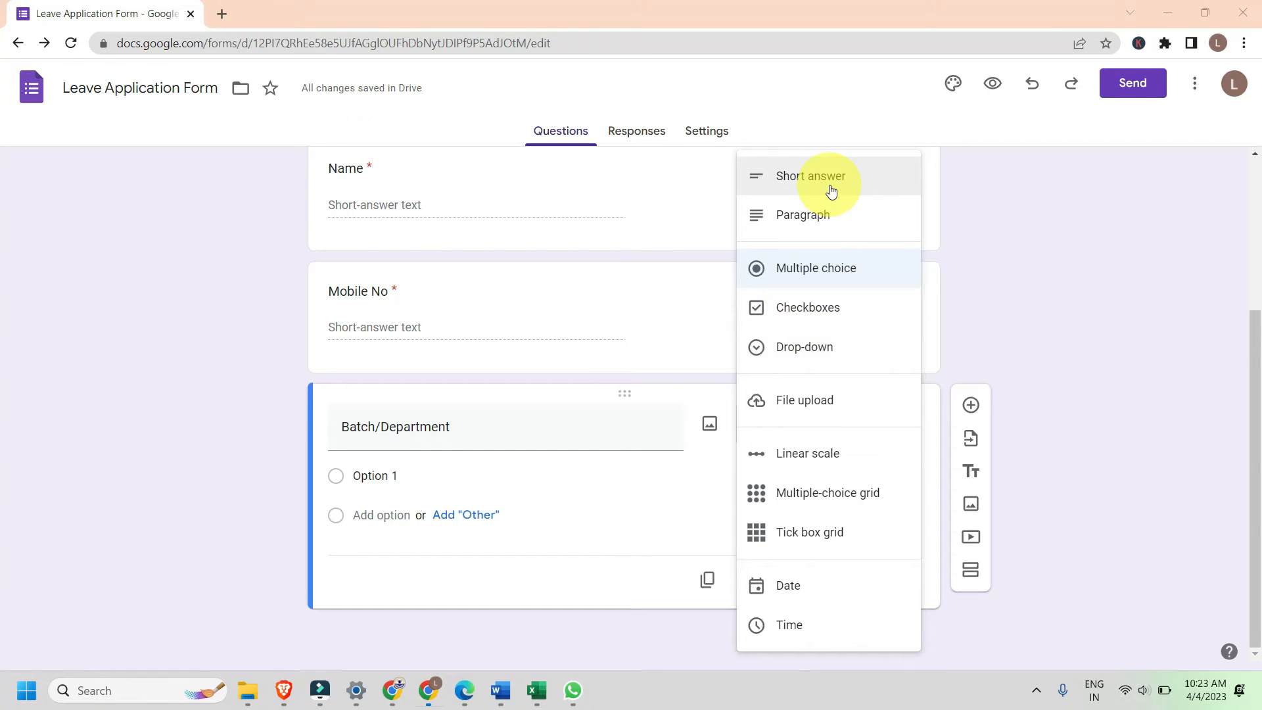
click(832, 189)
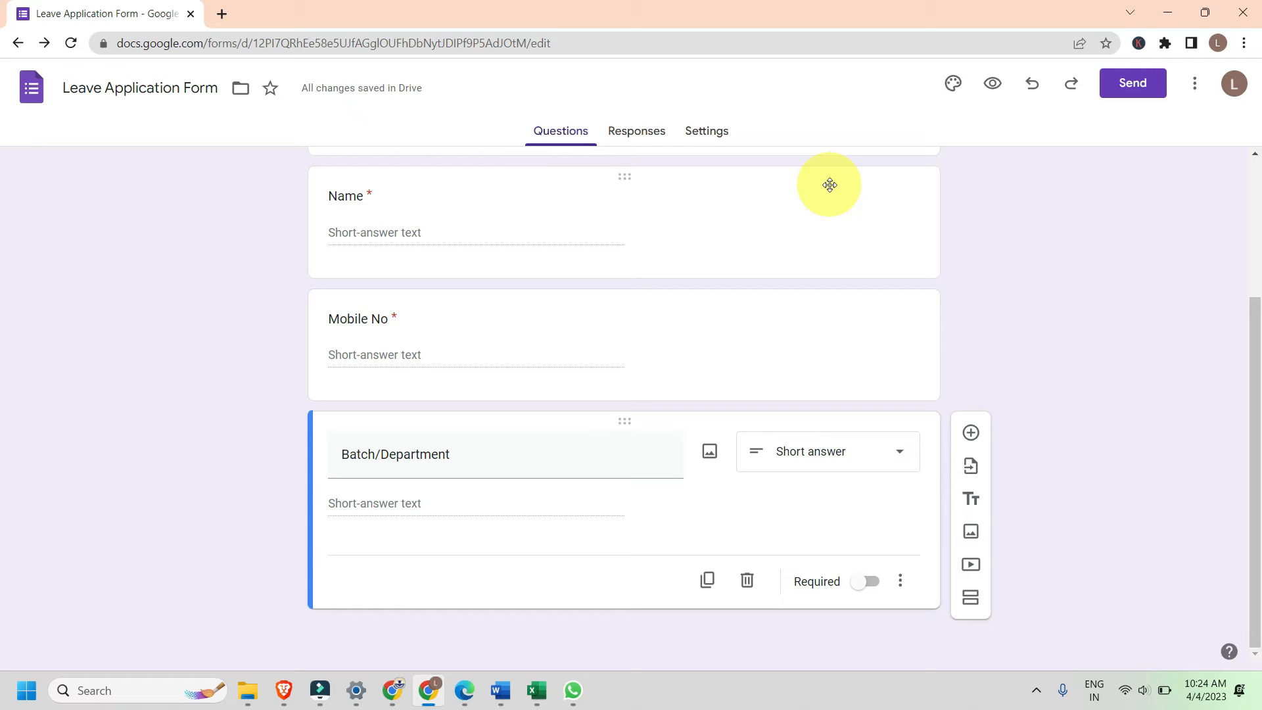
click(864, 583)
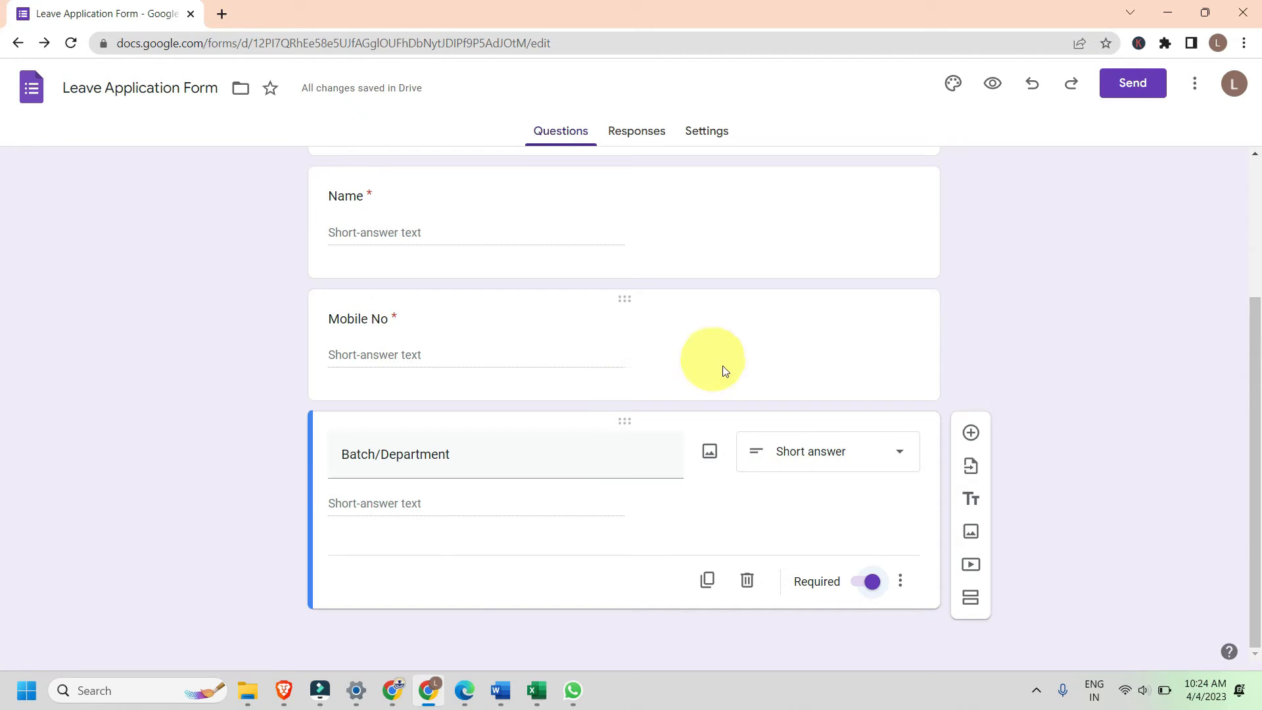
Step: Preview the form and check its title, the Personal Information section and the questions
scroll(657, 358, up, 3)
scroll(519, 369, down, 3)
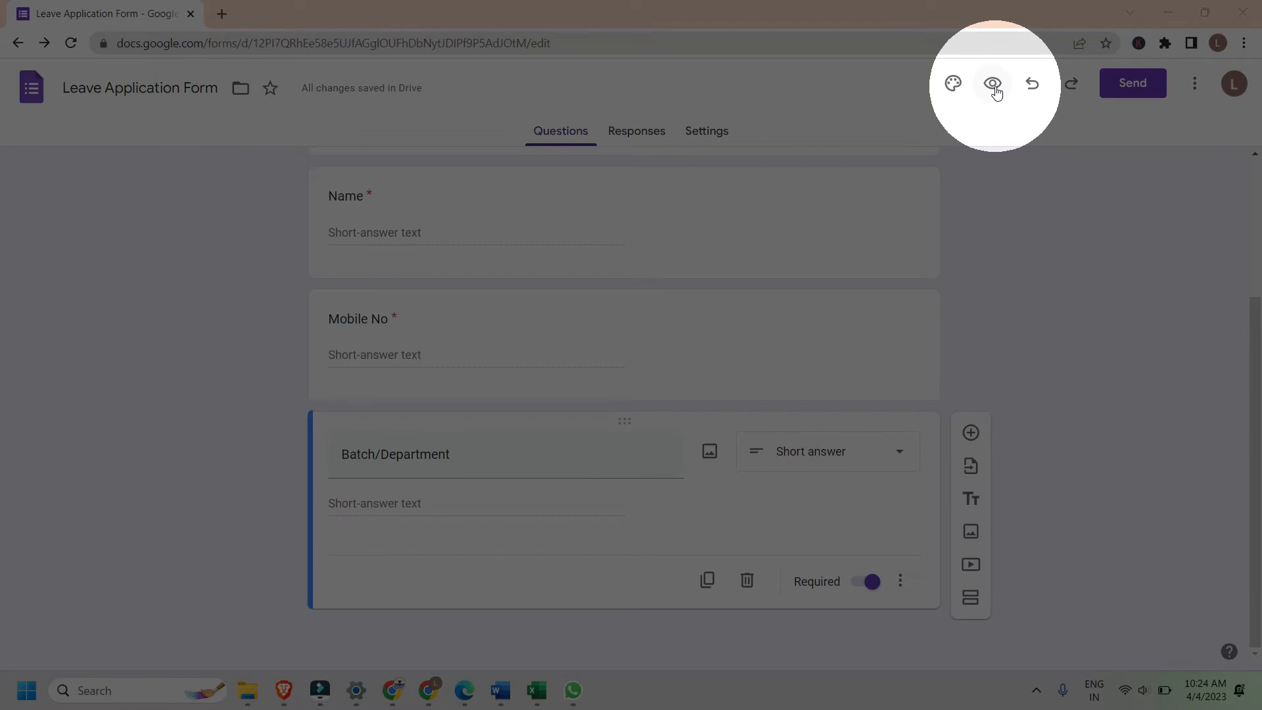
click(994, 86)
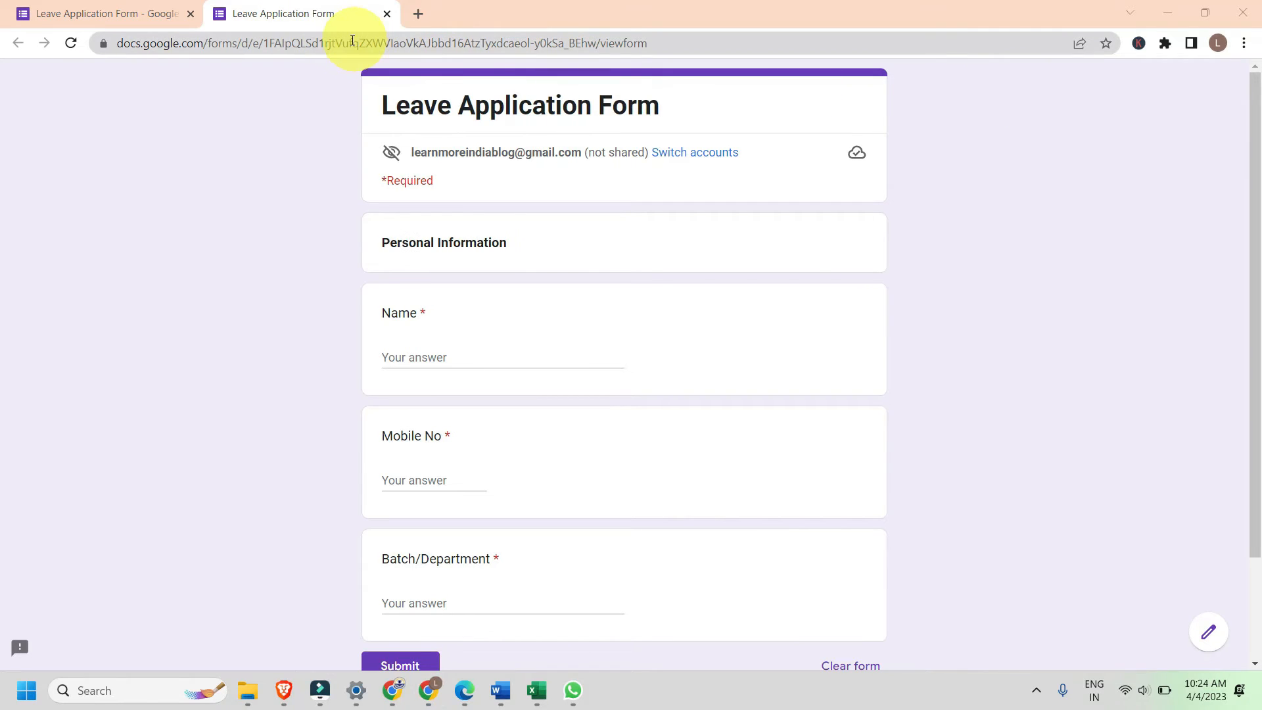
drag(384, 107, 685, 107)
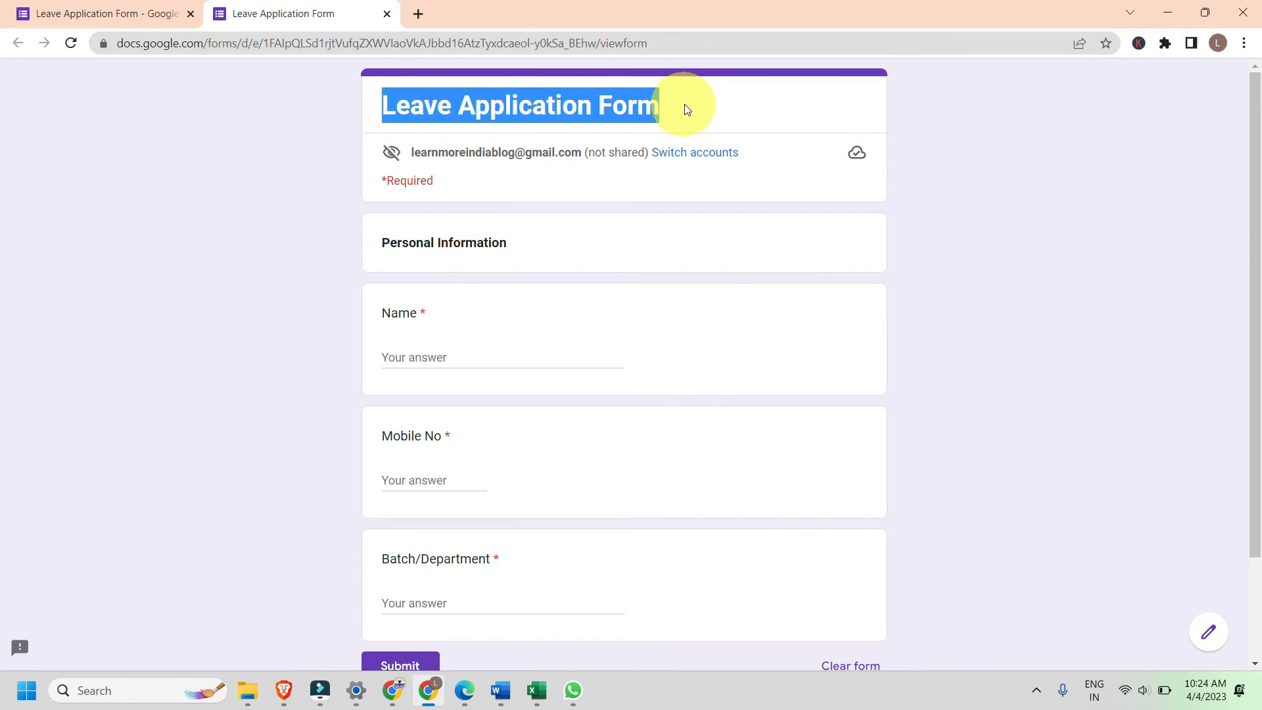
scroll(255, 174, down, 2)
drag(388, 157, 517, 168)
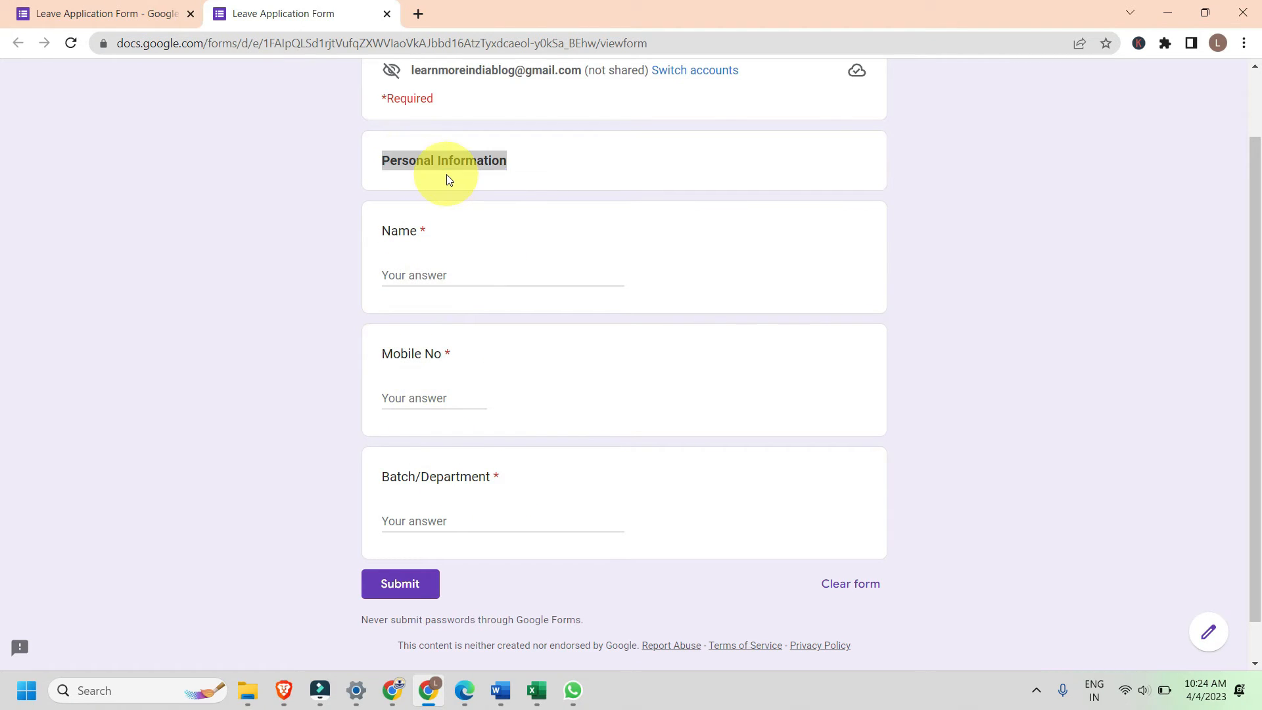
Step: Add a title block named Leave Information below the Batch/Department question, following the Word question list
key(alt+Tab)
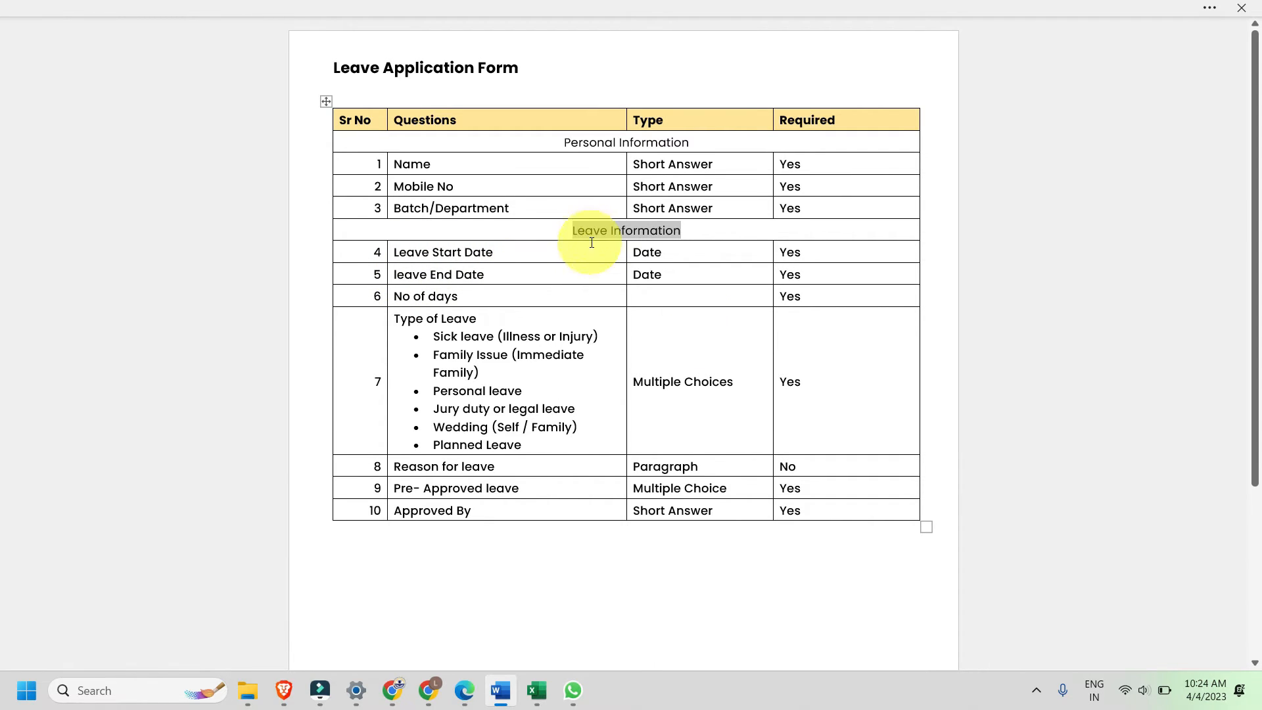
drag(562, 225, 670, 226)
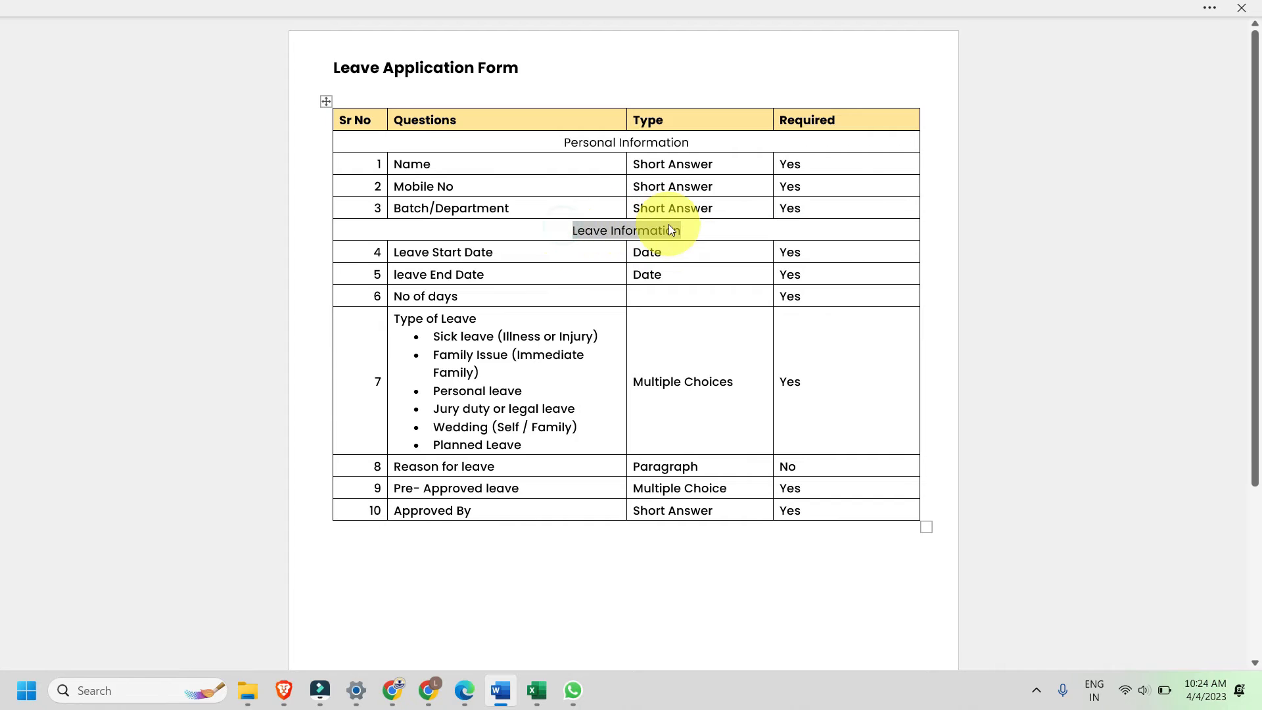
key(alt+Tab)
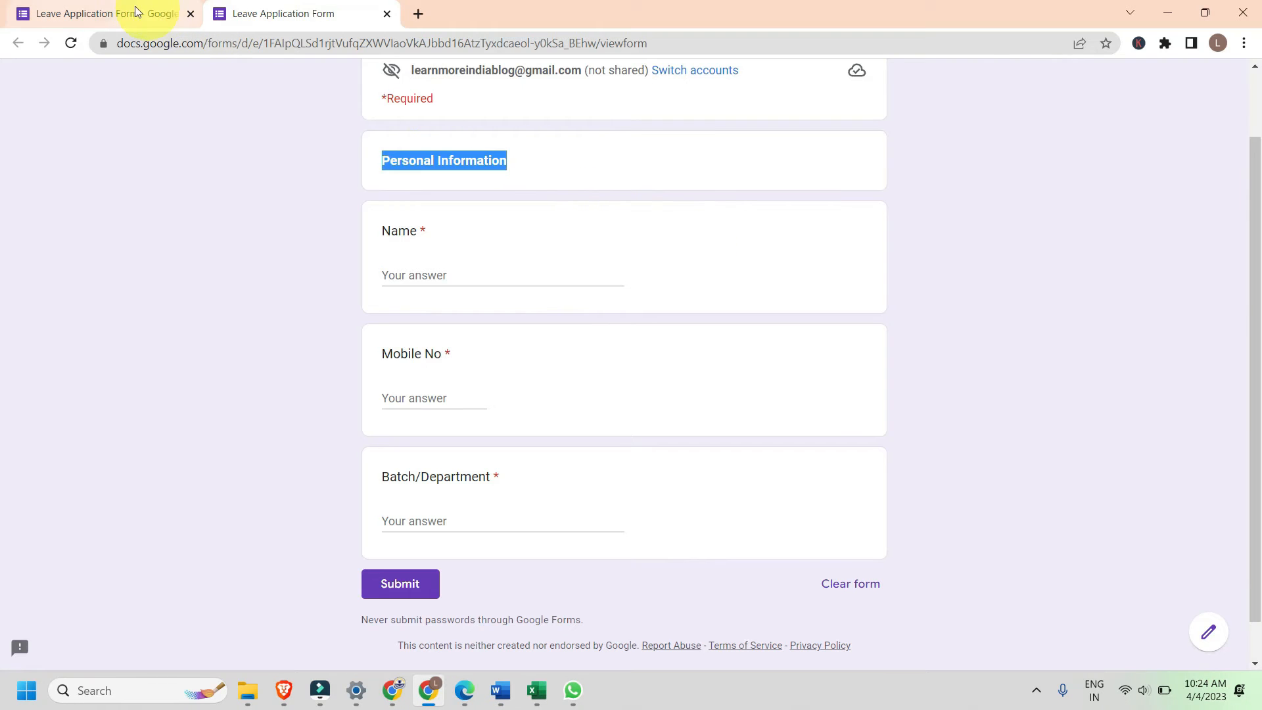
click(111, 9)
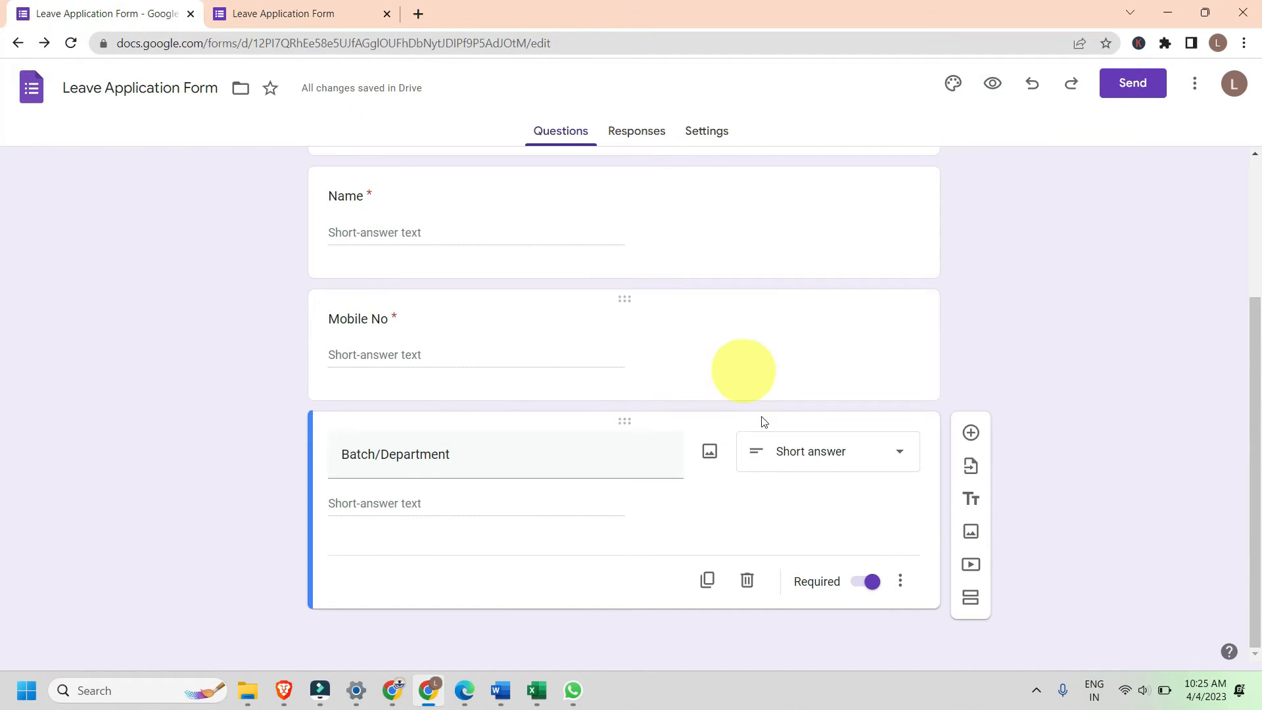
click(971, 504)
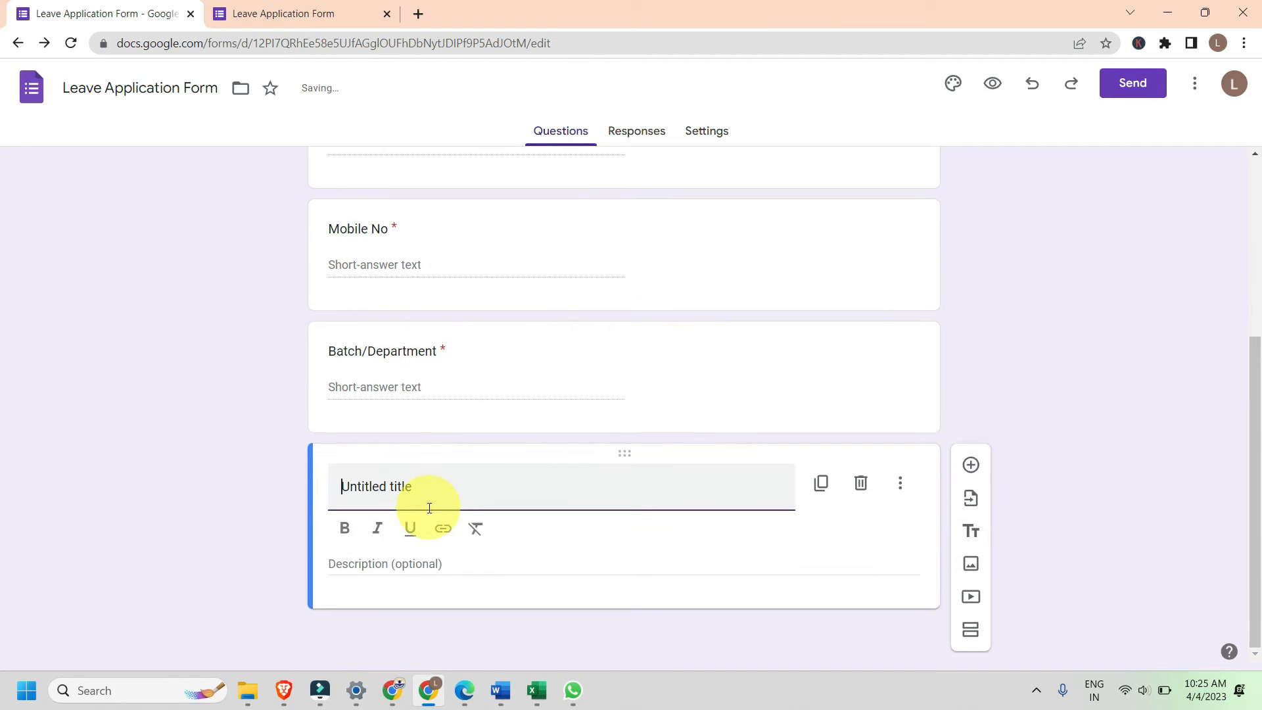
text(Leave Information)
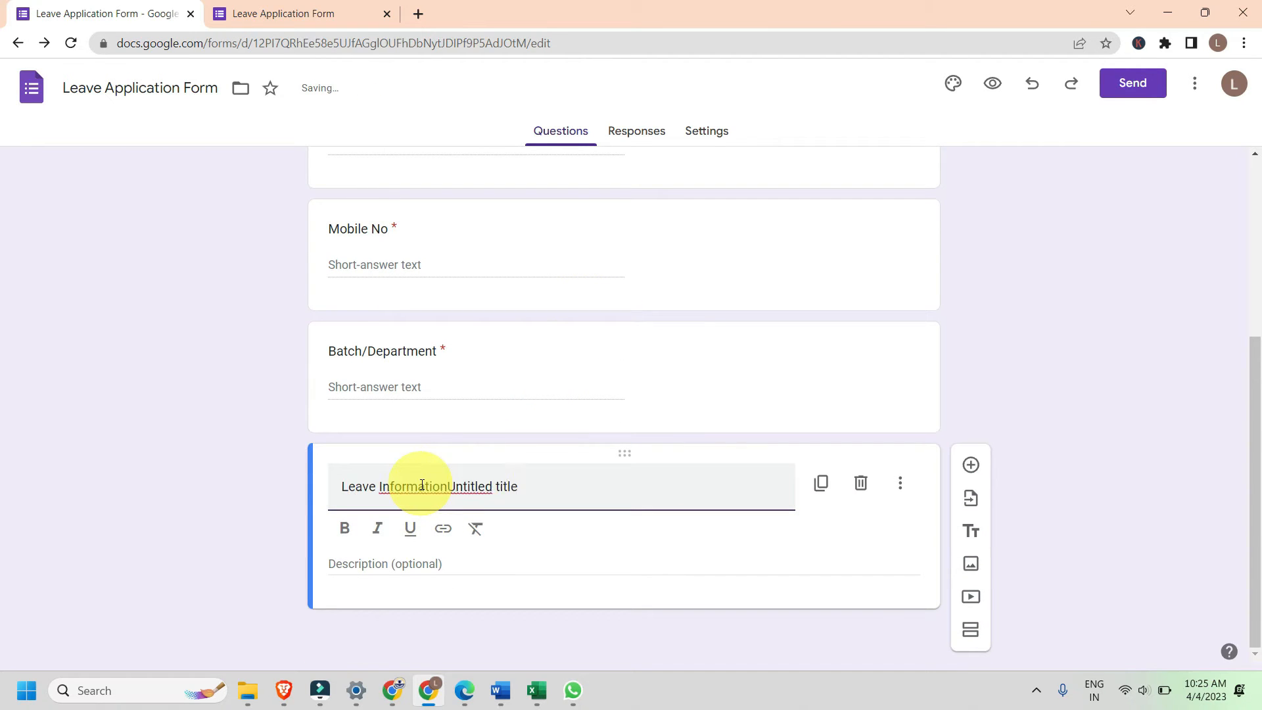
drag(447, 491, 632, 490)
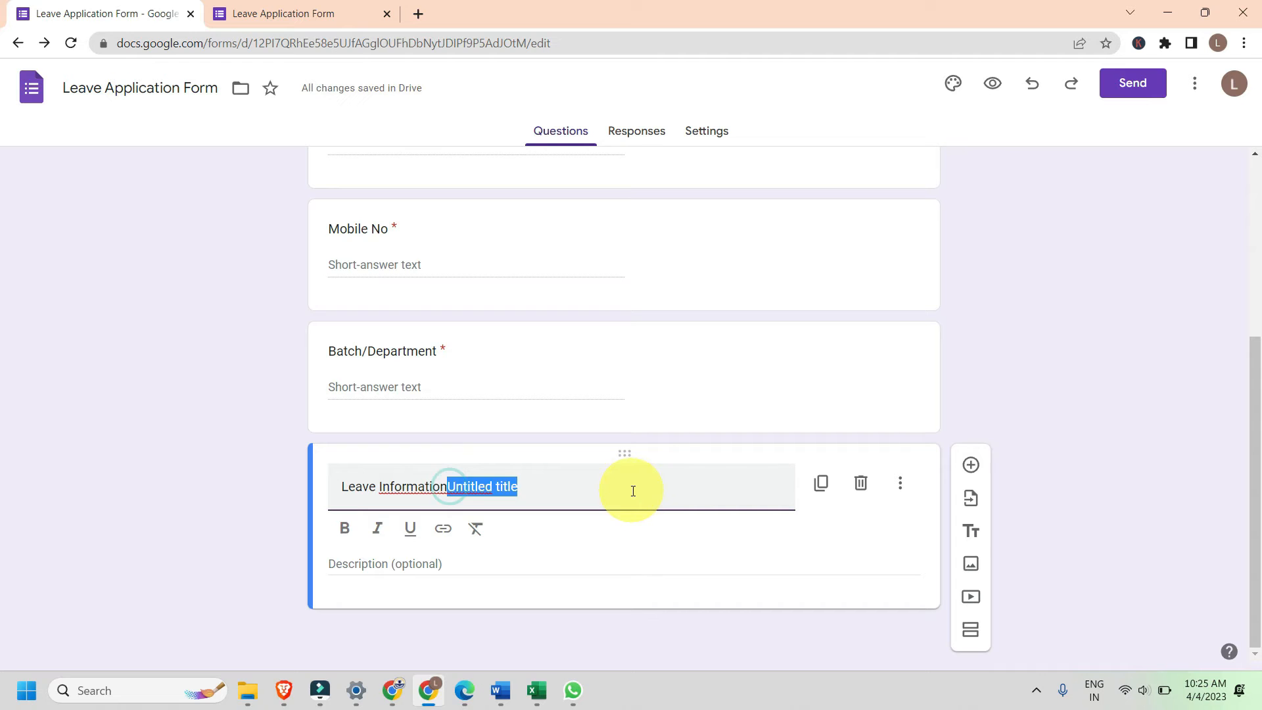
key(BackSpace)
Step: Make the Leave Information title bold and compare it with the Personal Information title
triple_click(424, 488)
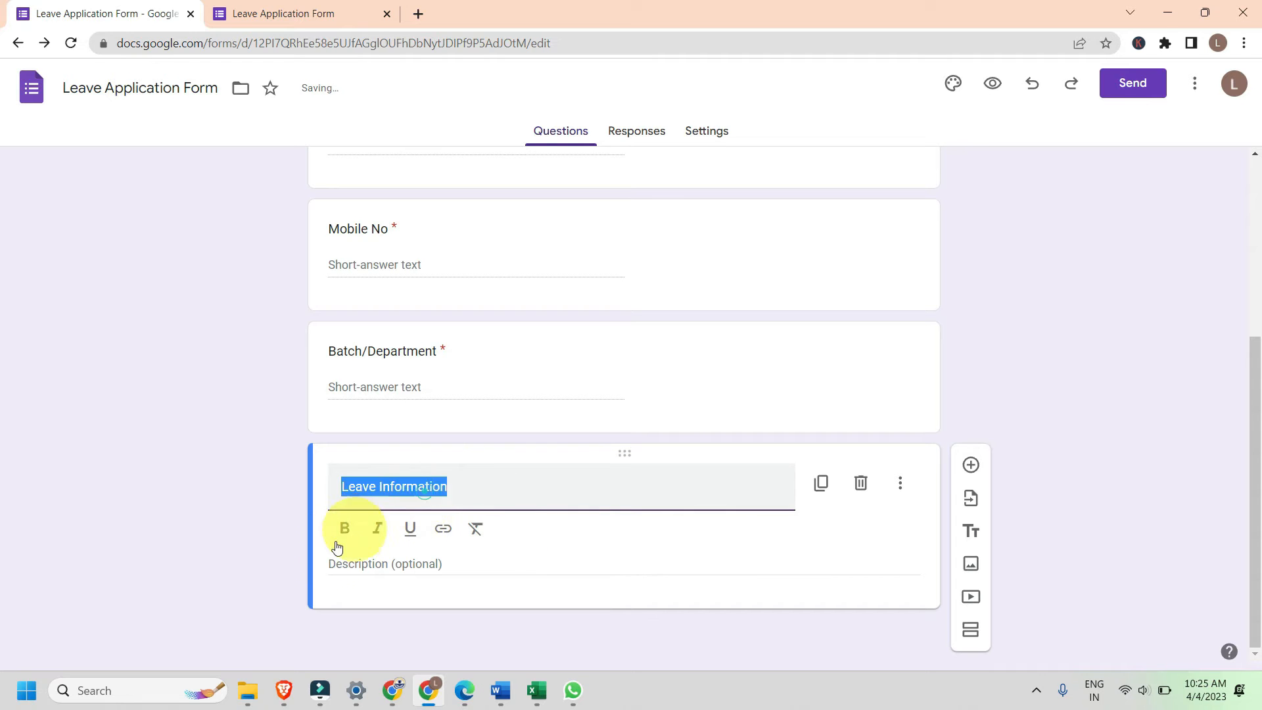
click(350, 542)
click(1155, 369)
scroll(752, 442, up, 4)
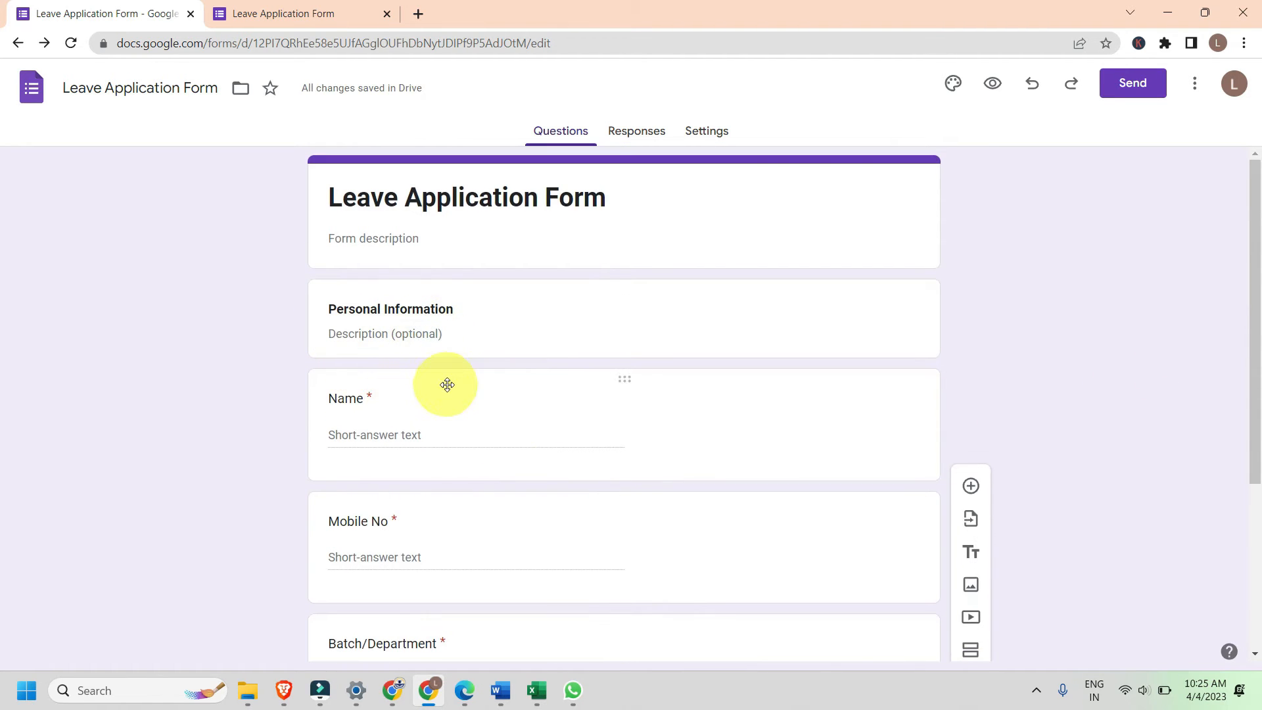
scroll(448, 387, down, 3)
scroll(447, 390, down, 2)
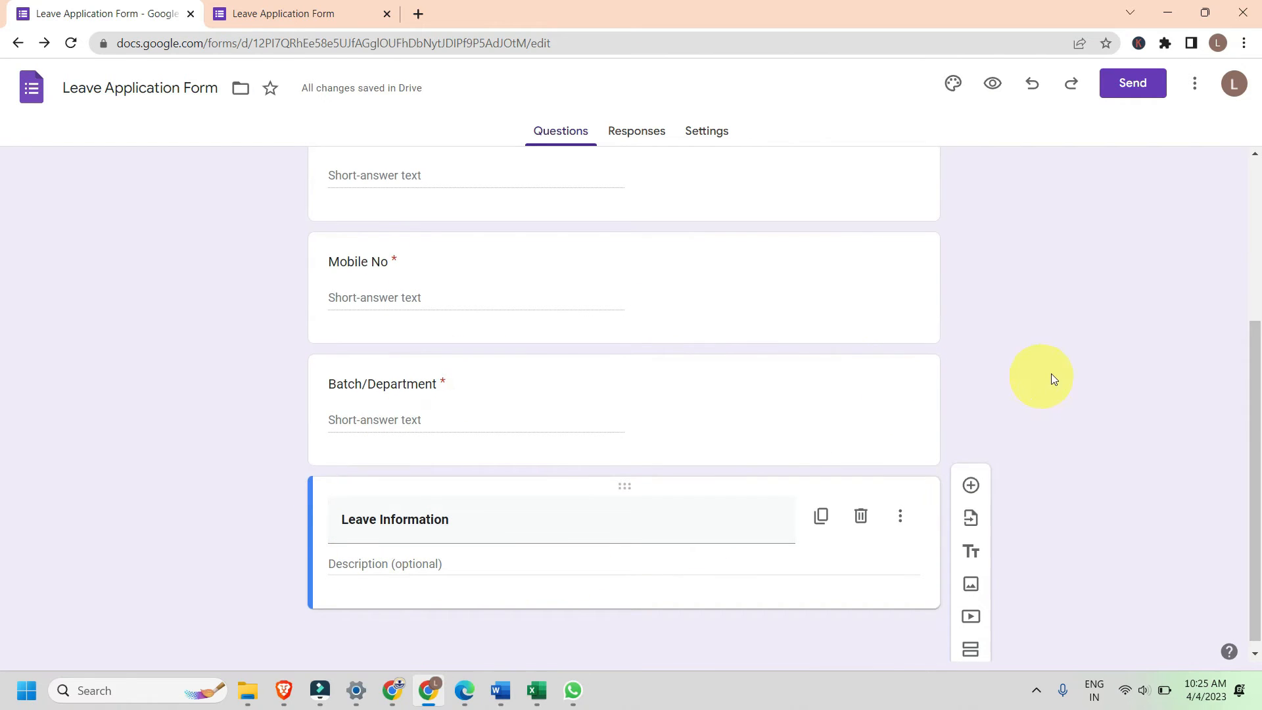
Step: Add a Date question below Leave Information, titled Leave Start Date as copied from the Word question list
click(972, 476)
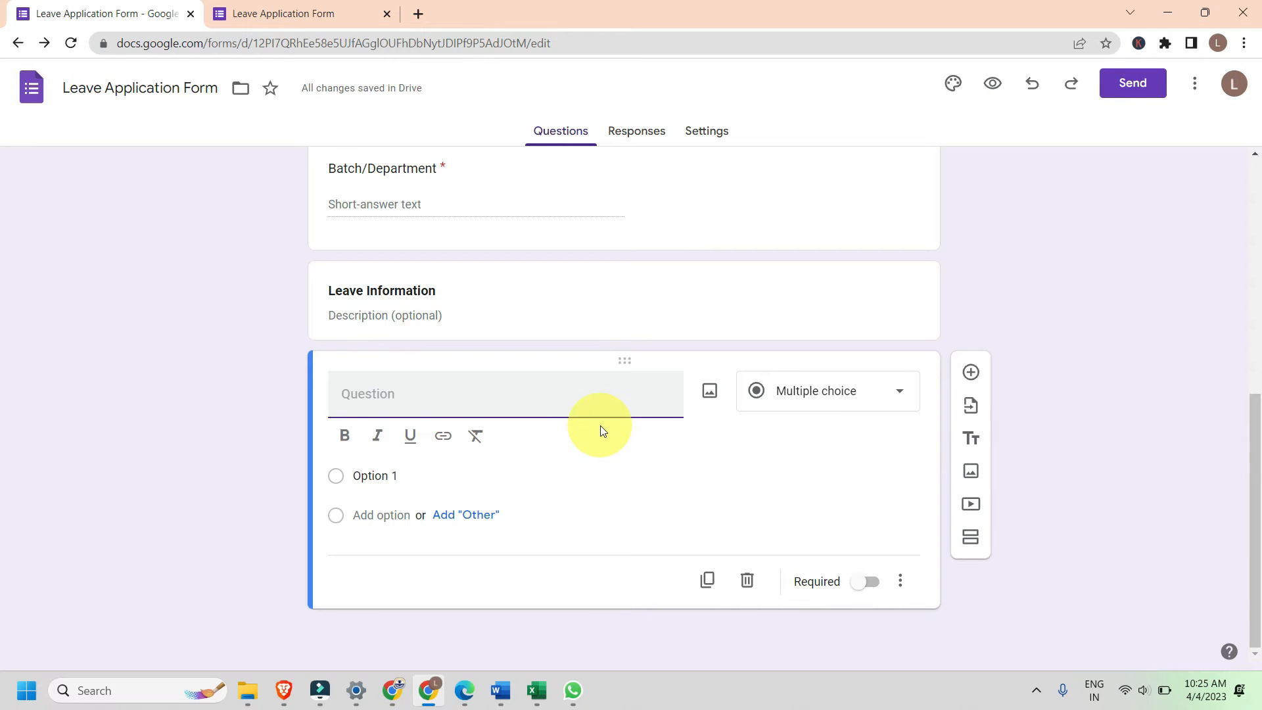
key(alt+Tab)
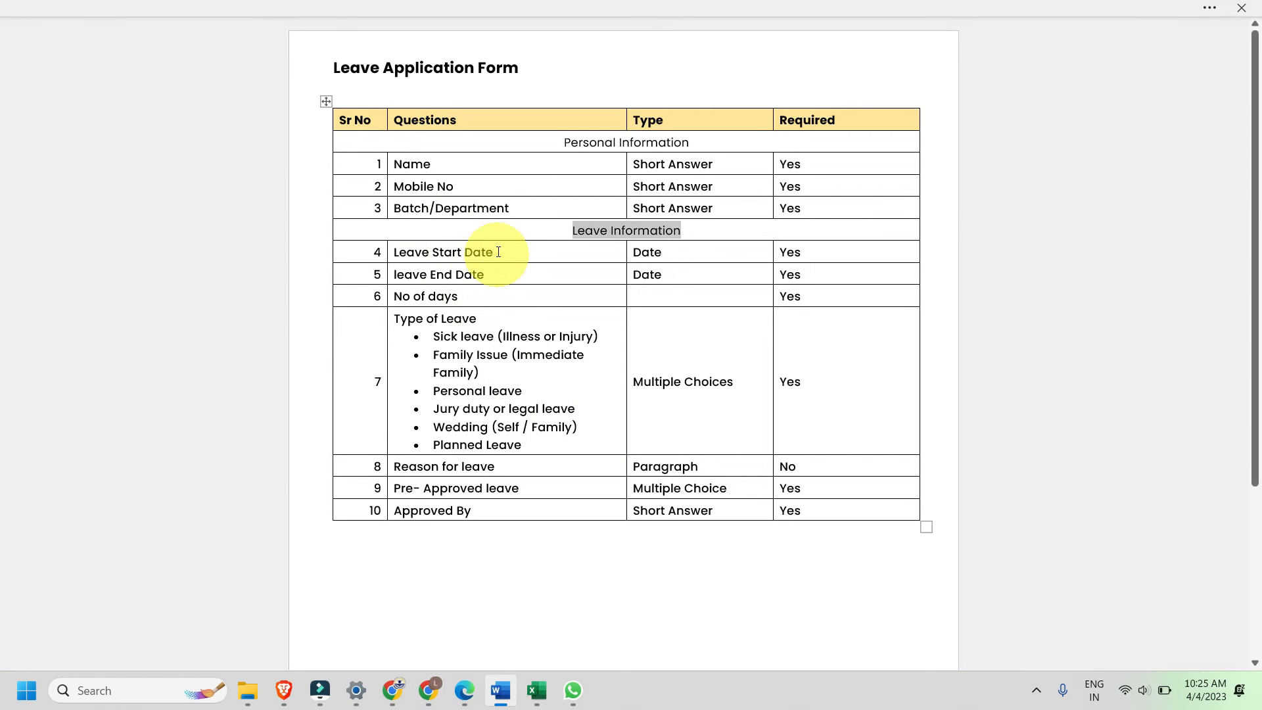
drag(498, 252, 389, 252)
key(ctrl+c)
key(alt+Tab)
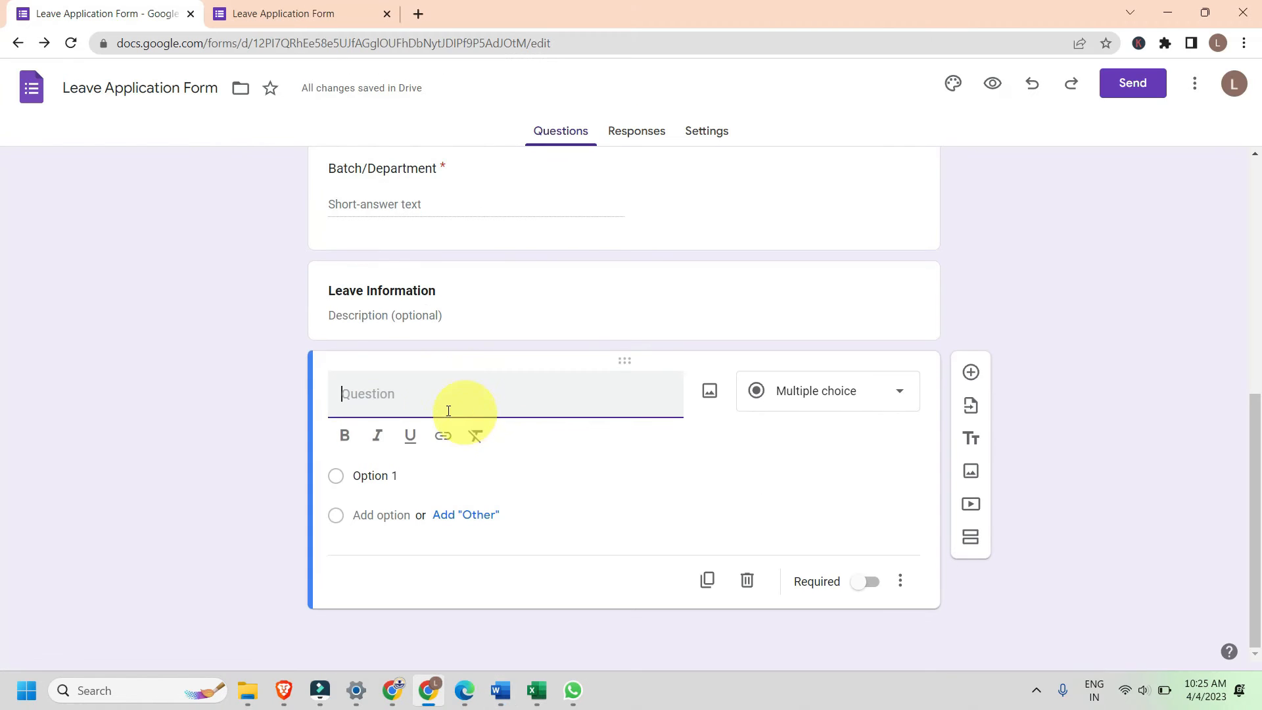
click(419, 399)
key(ctrl+v)
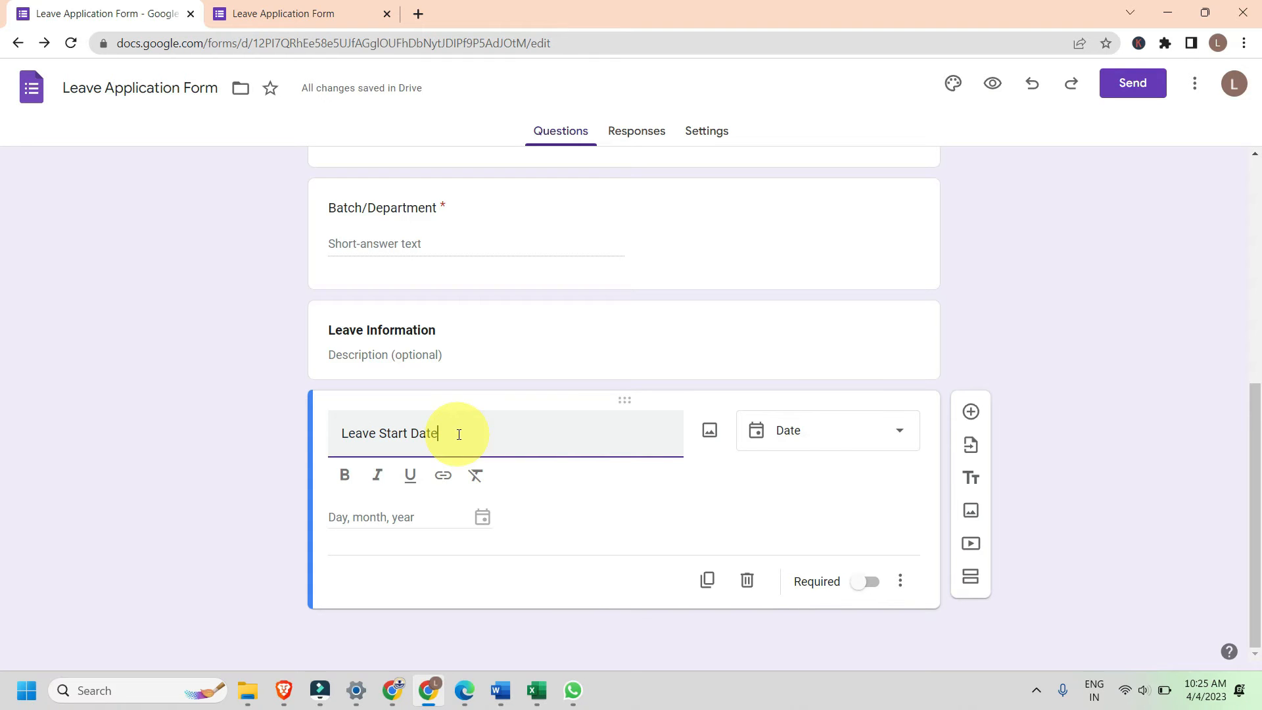
click(805, 435)
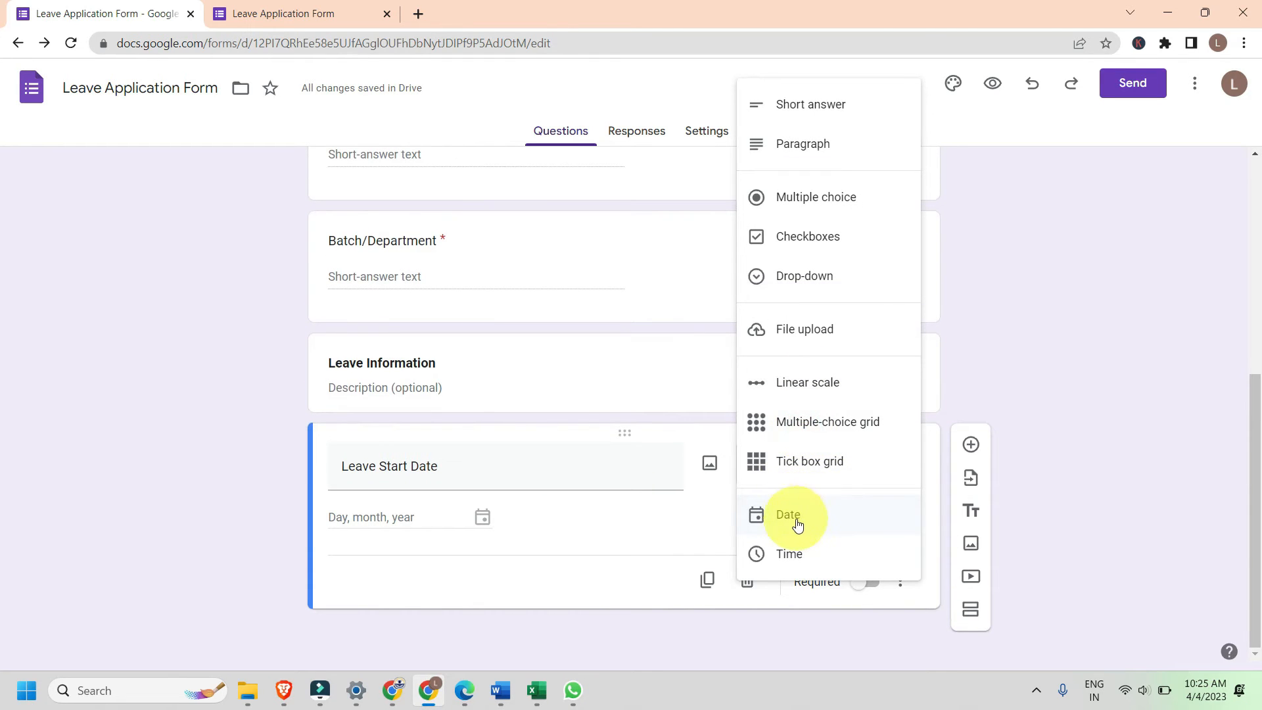
click(793, 516)
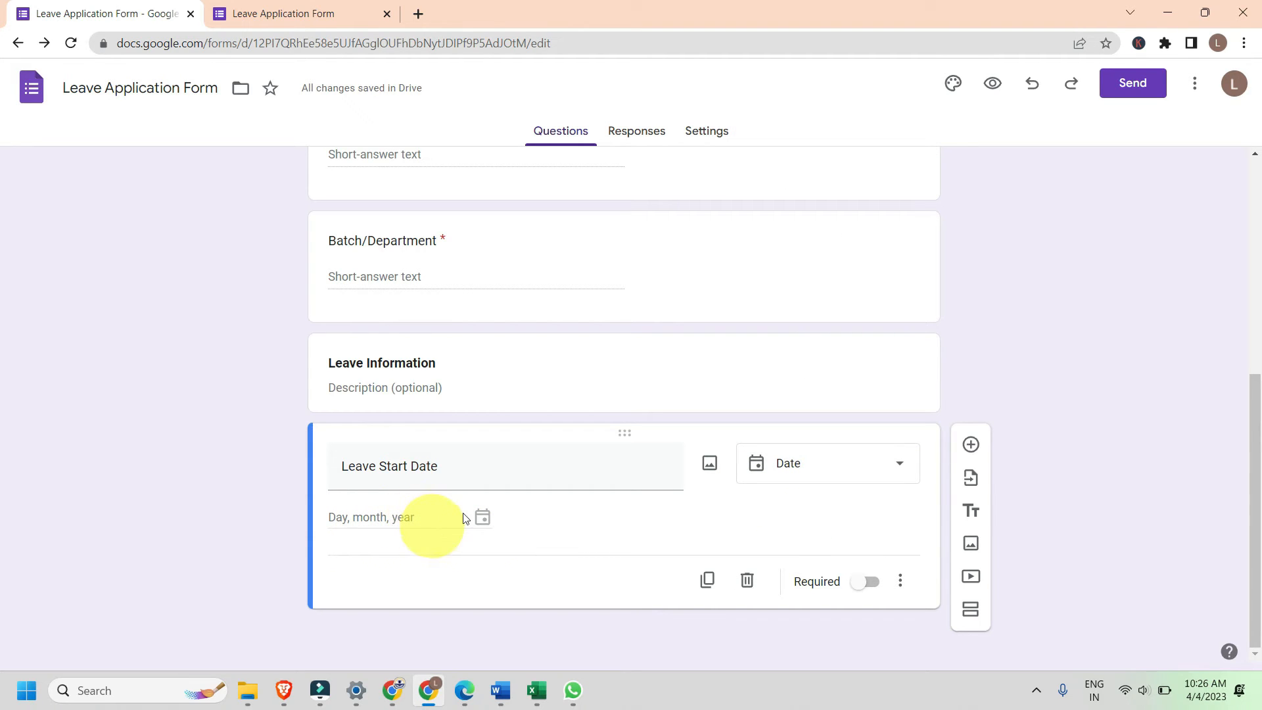
Step: Preview the form and check its title, the Leave Information section and the Leave Start Date question
click(993, 85)
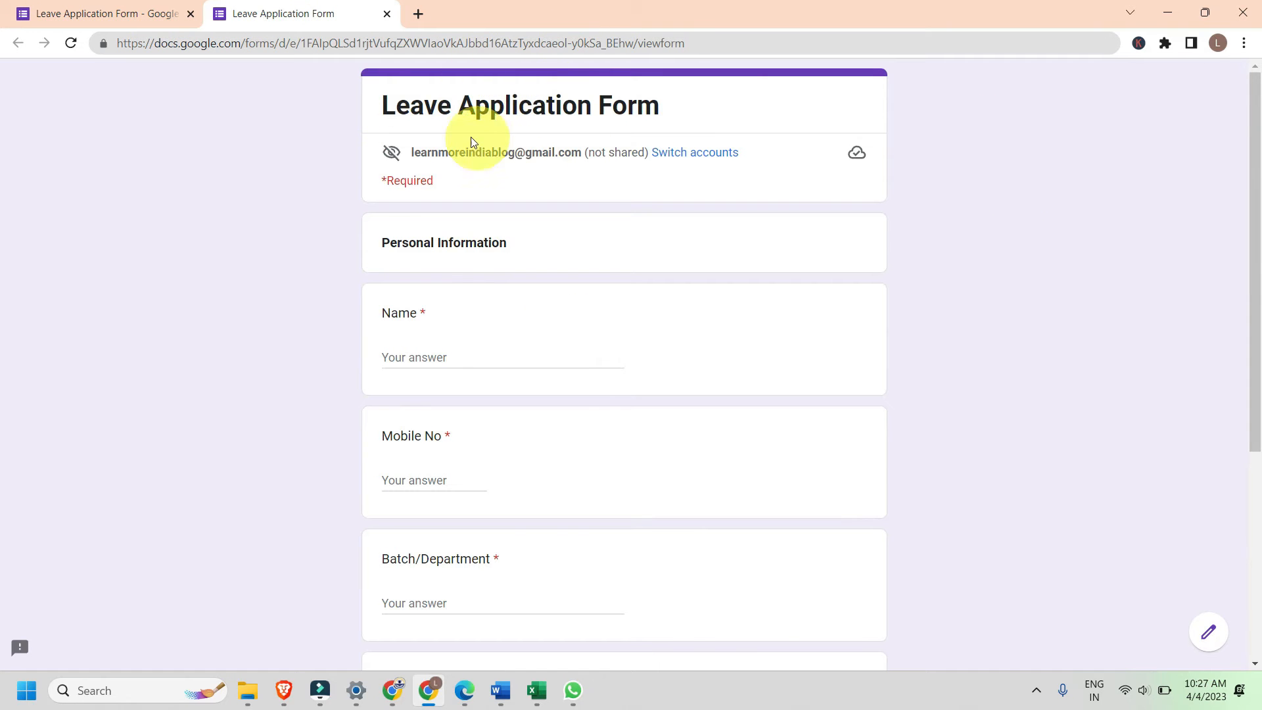
drag(377, 108, 711, 118)
scroll(657, 112, down, 3)
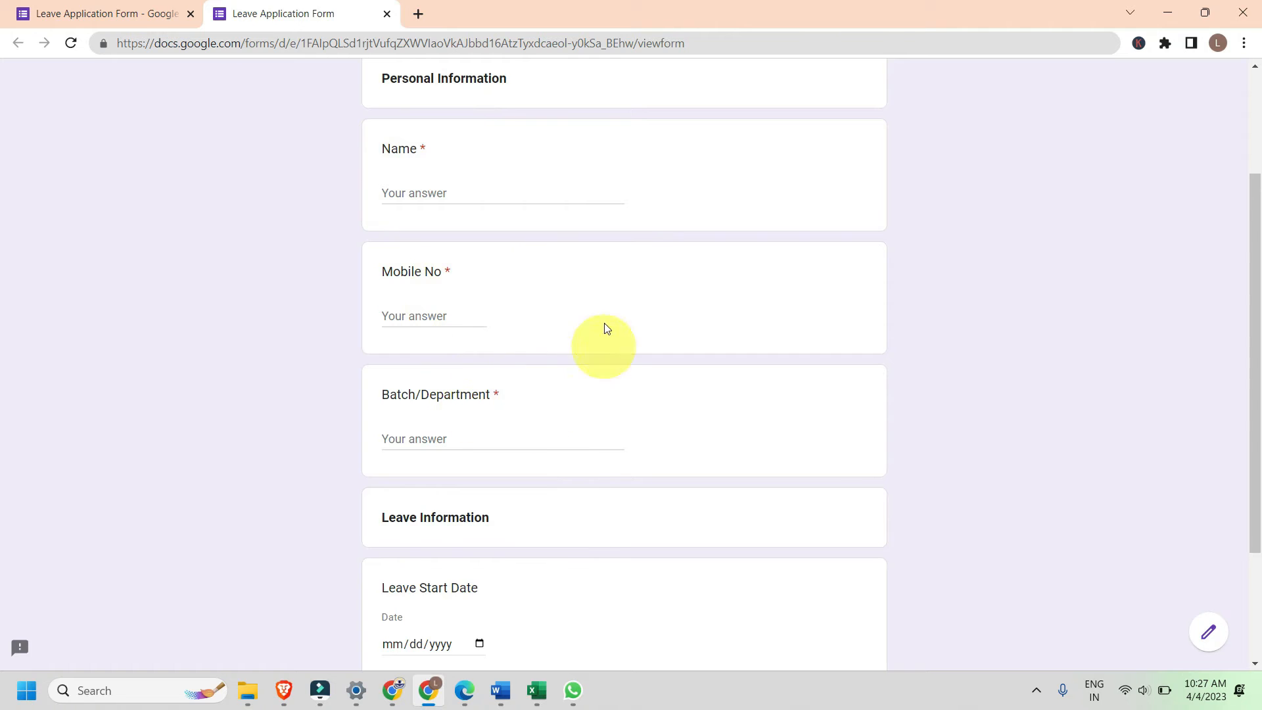
scroll(620, 211, down, 3)
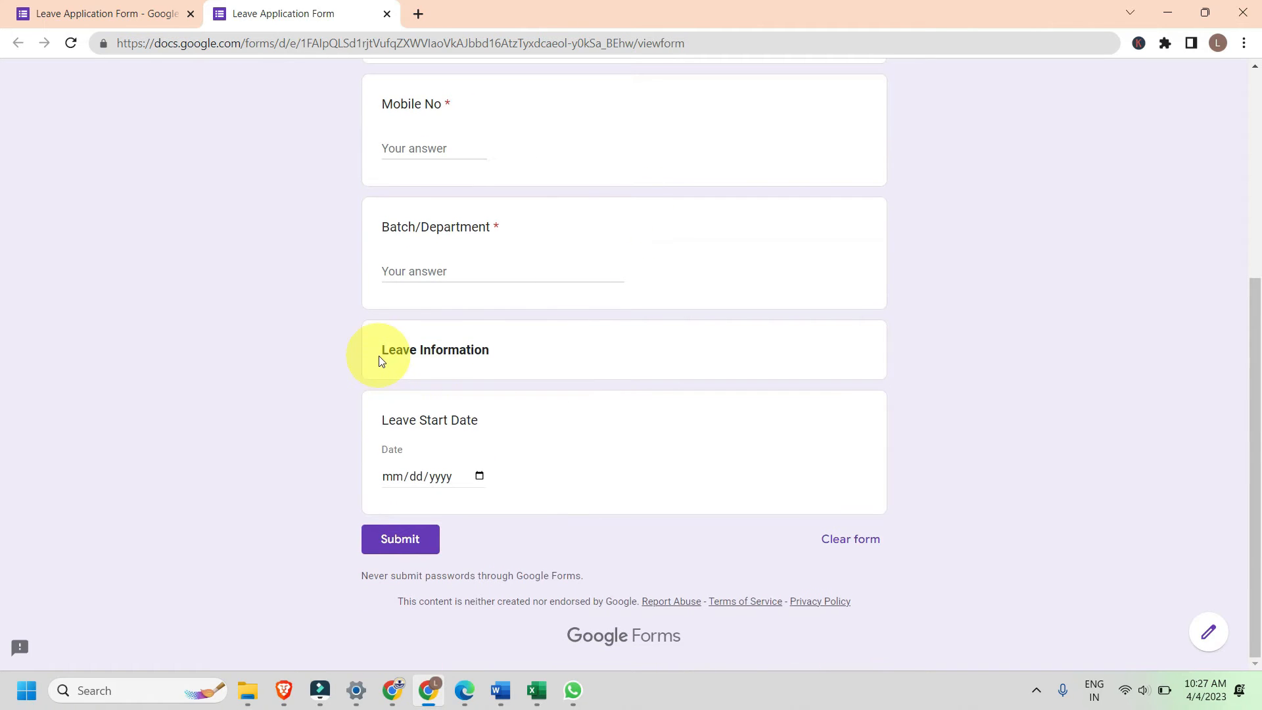
drag(380, 361, 538, 375)
drag(525, 428, 396, 426)
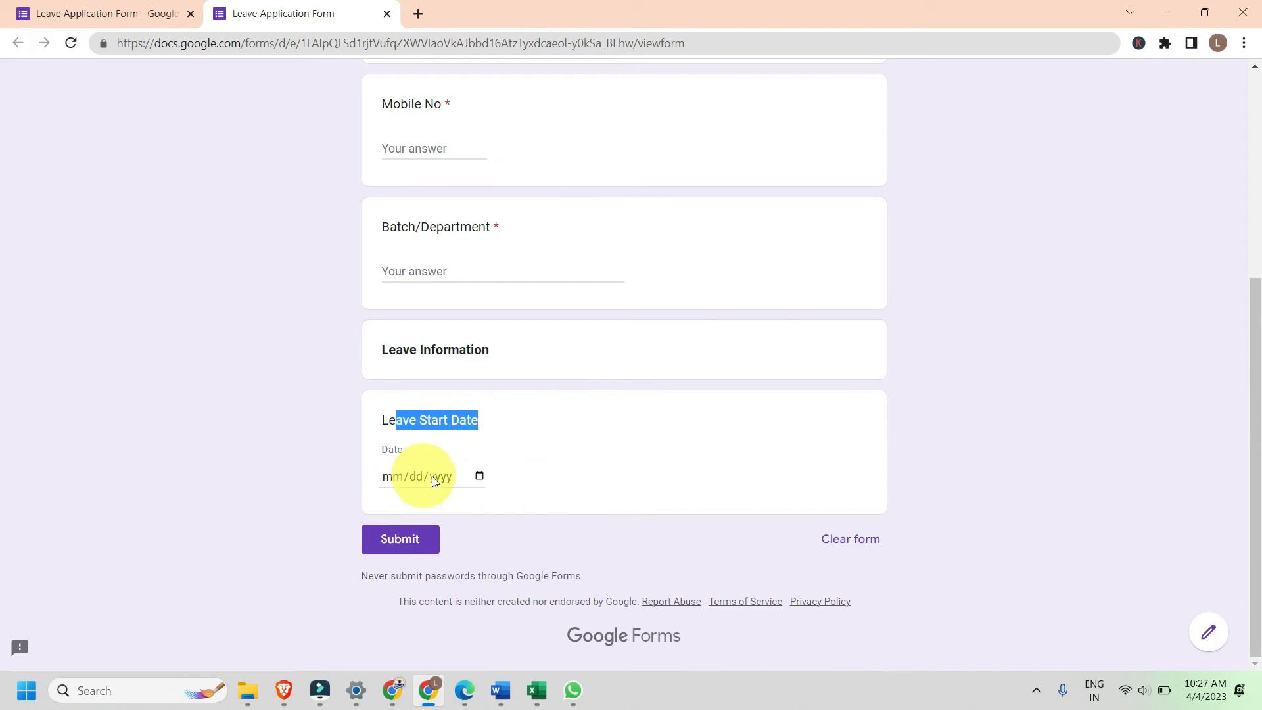
click(587, 462)
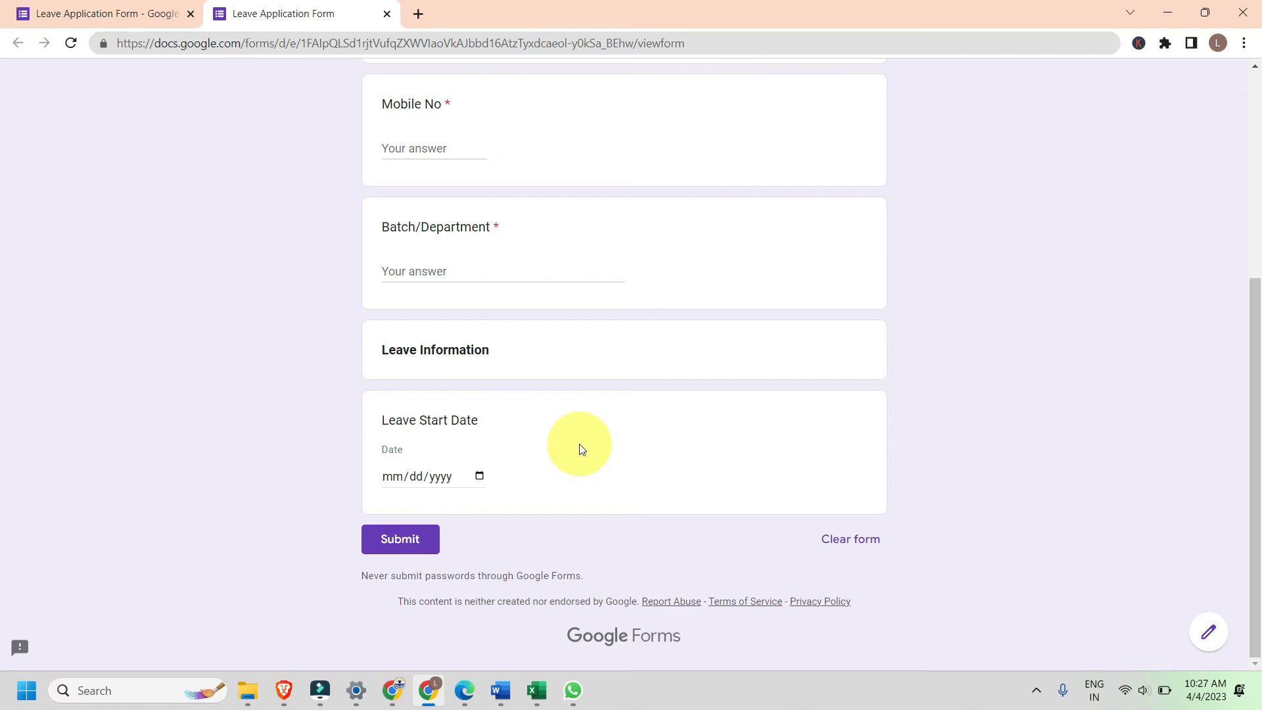
Step: Test the Leave Start Date calendar in the preview by picking April 7, 2023
click(480, 476)
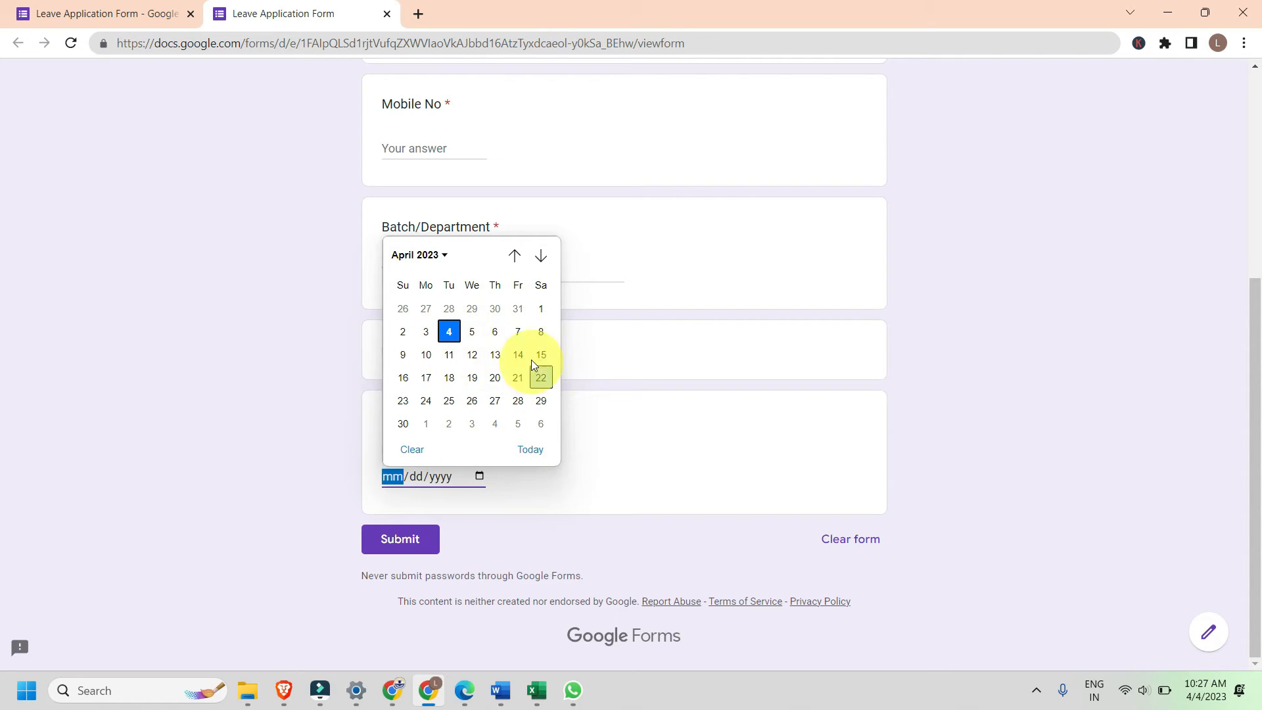
click(519, 334)
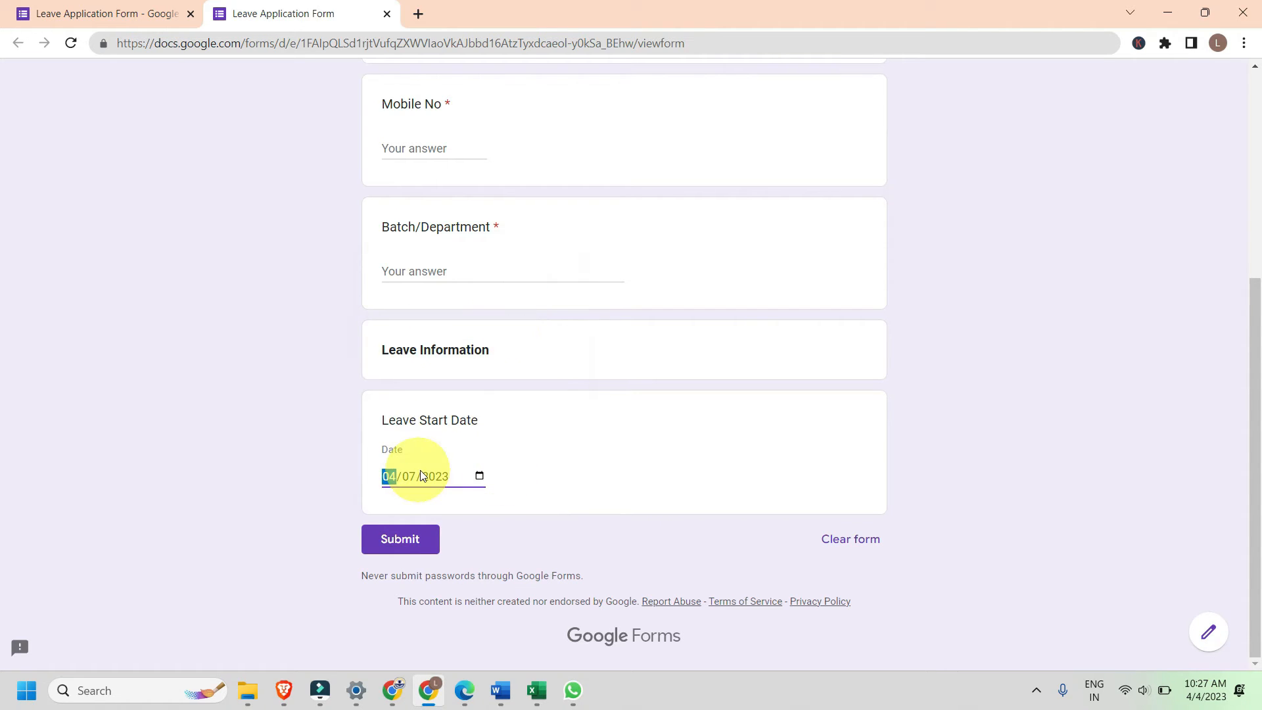
click(577, 458)
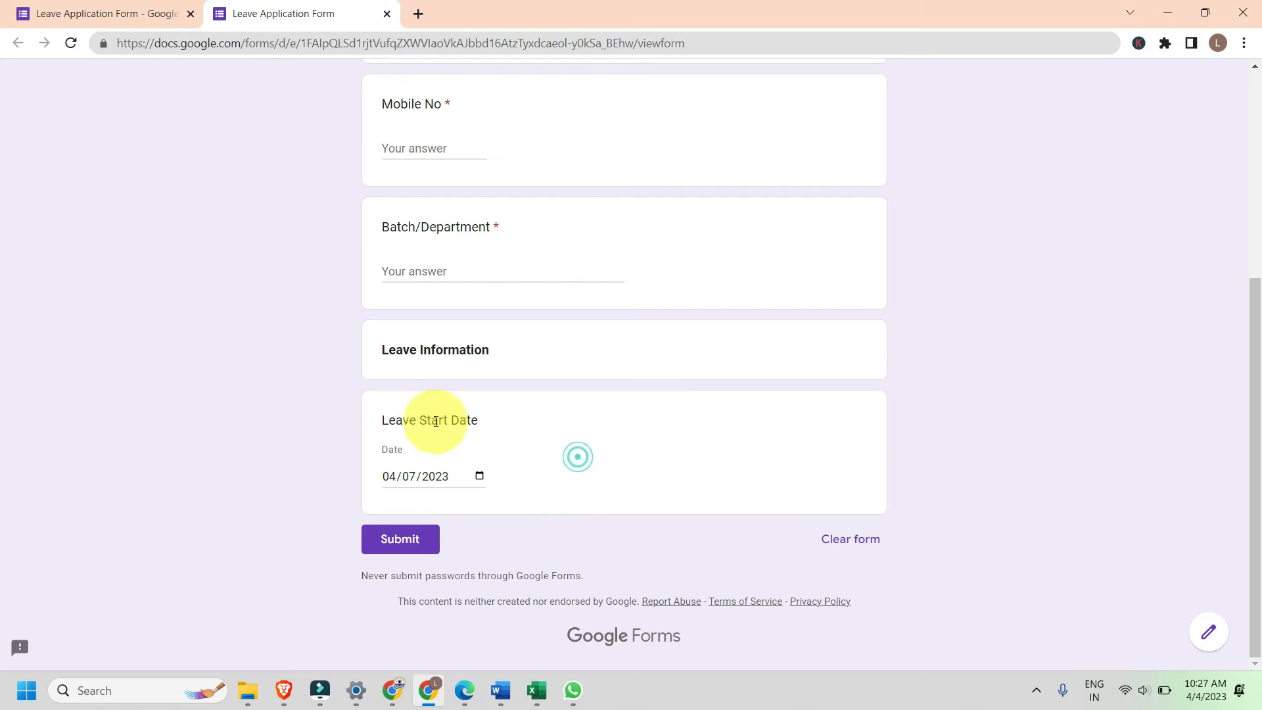
Step: Return to the form editor and make the Leave Start Date question required
click(118, 9)
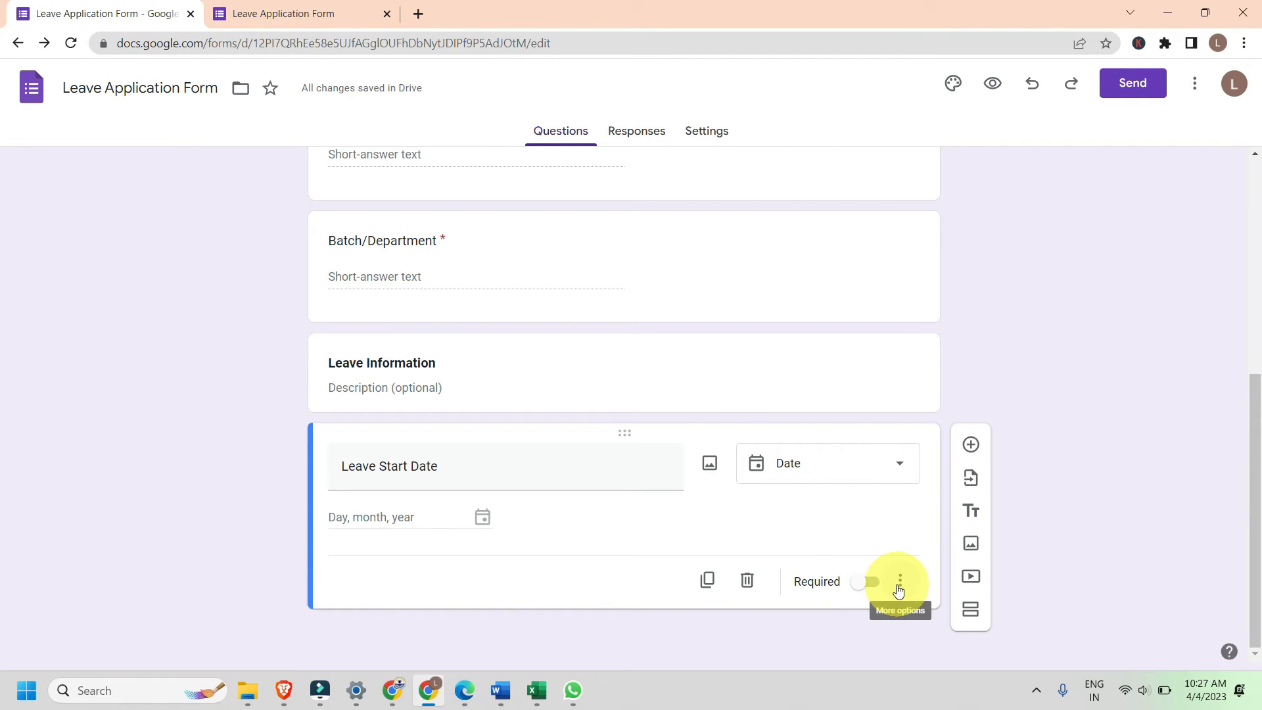
click(868, 582)
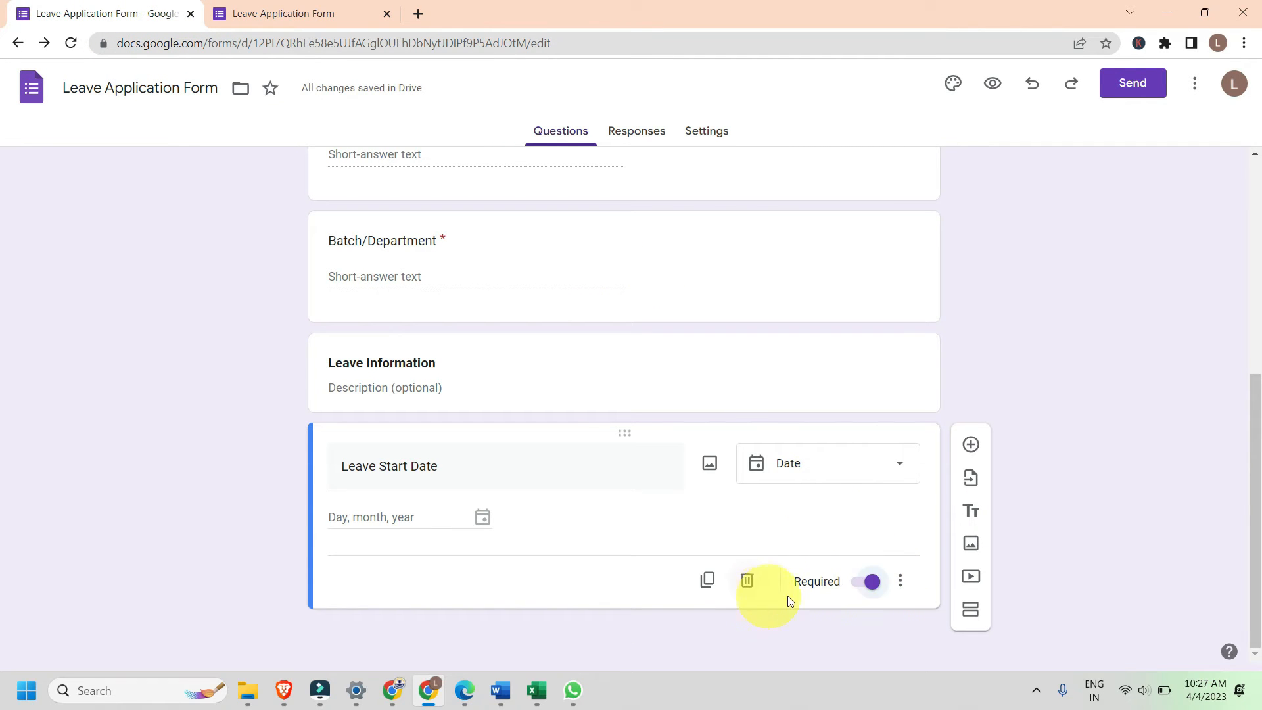
Step: Turn off the Include year option for Leave Start Date and reload the form preview
click(901, 583)
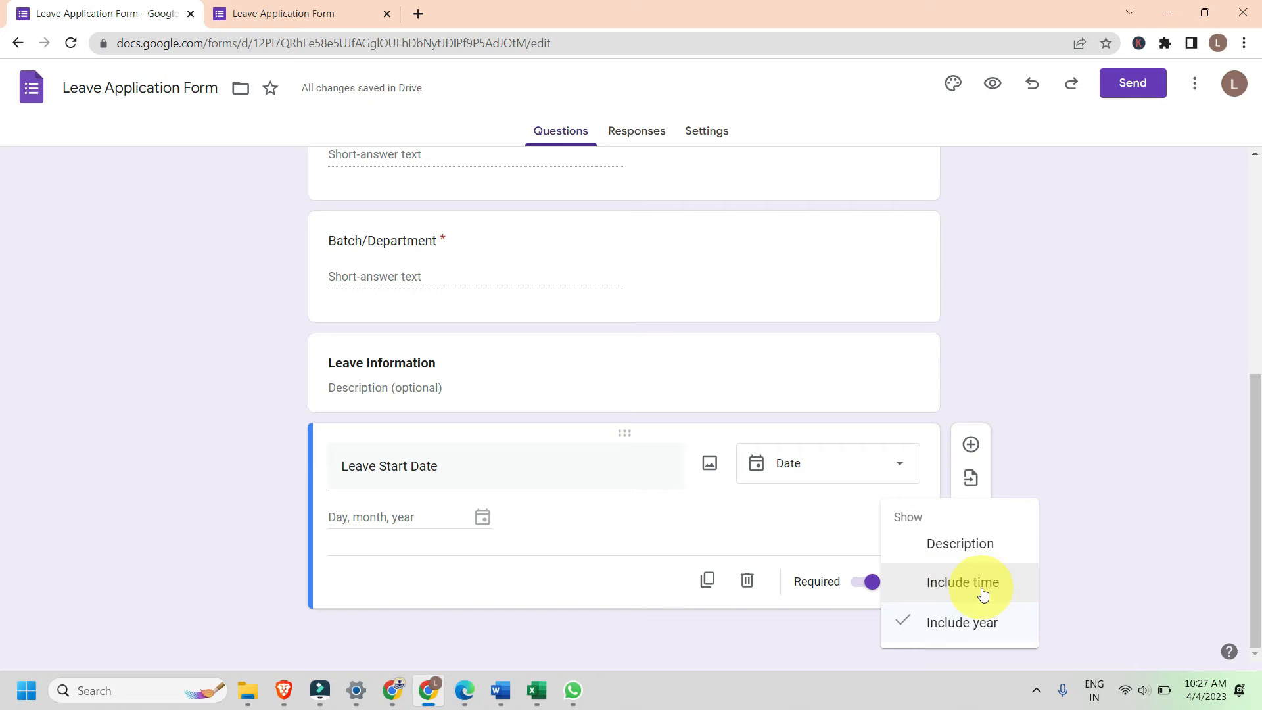
click(960, 623)
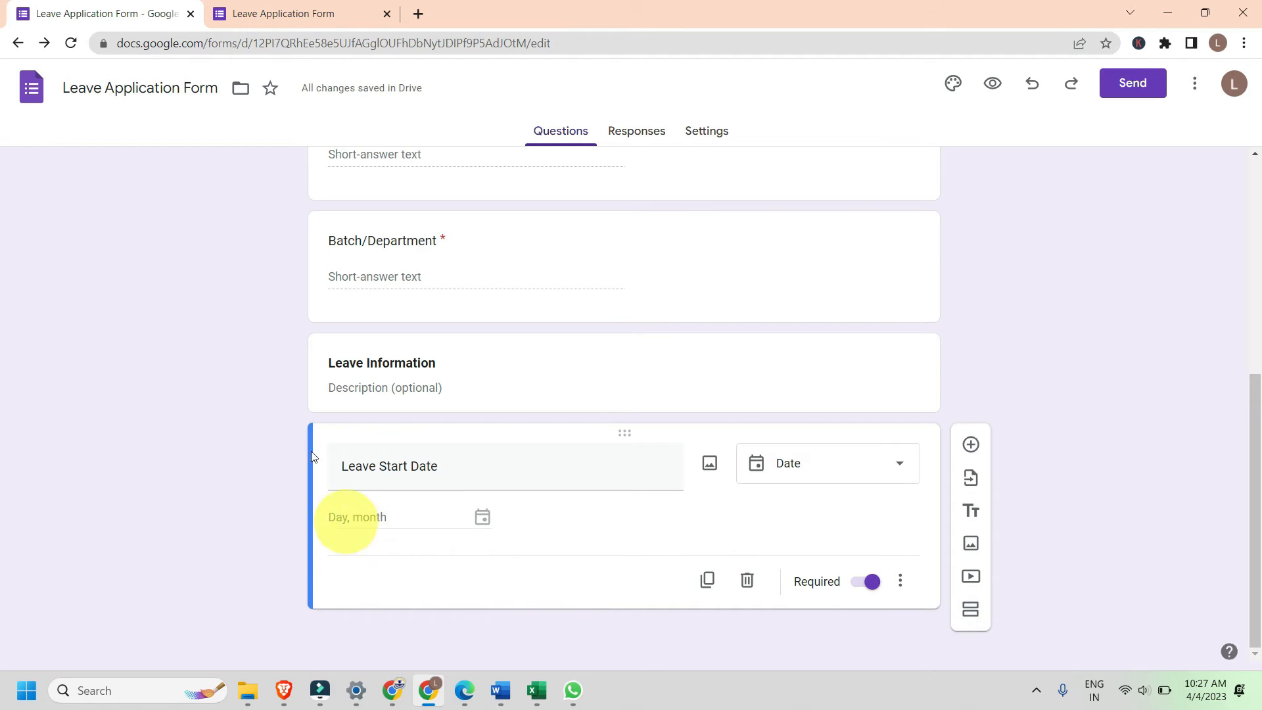
click(289, 13)
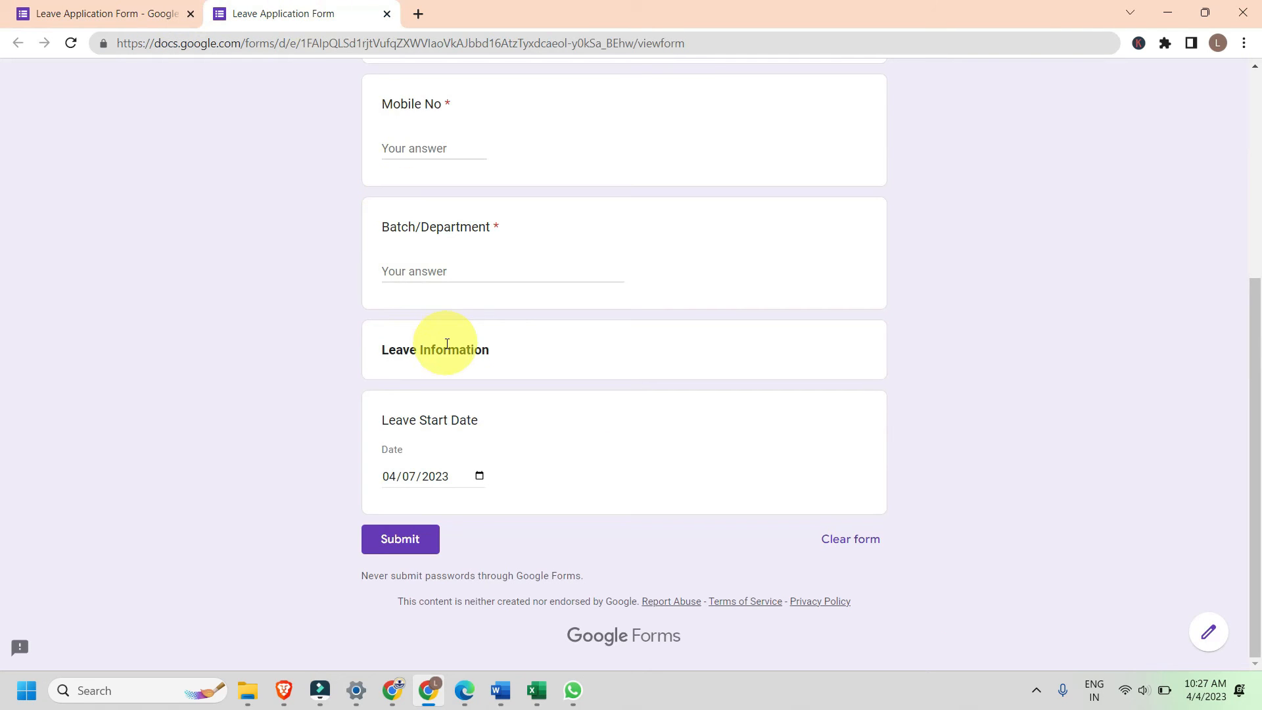
key(F5)
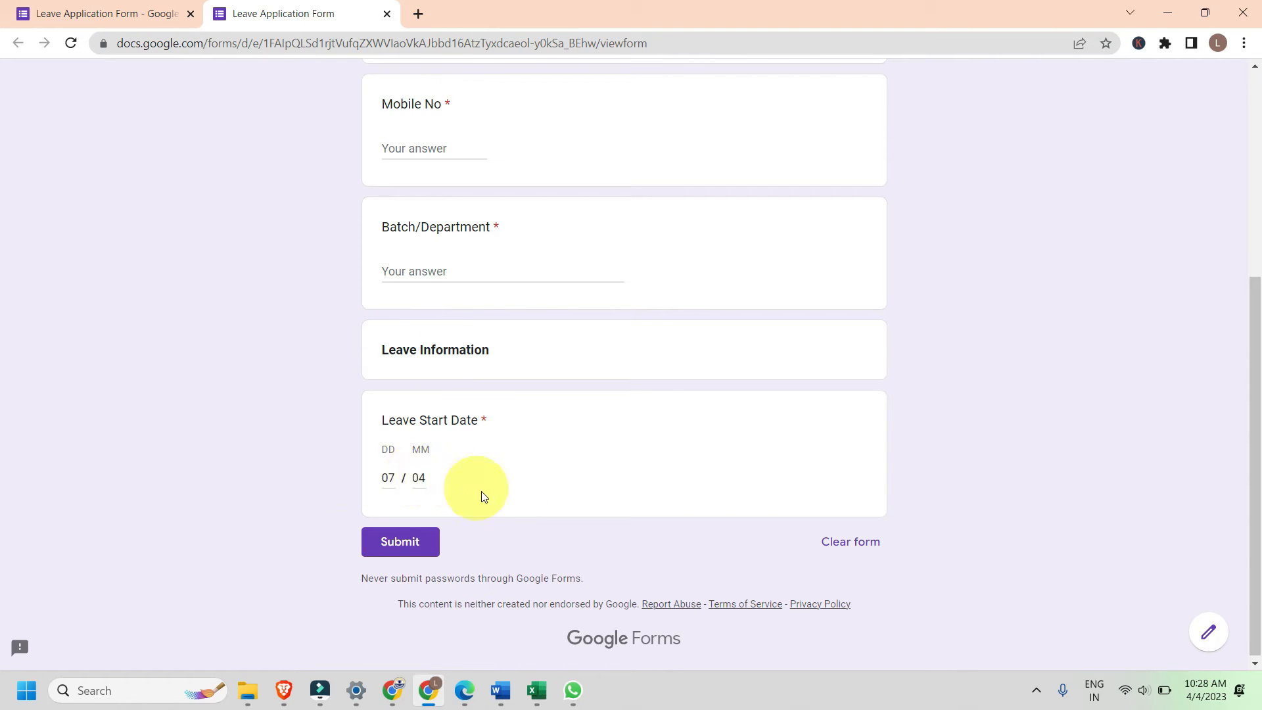
Step: Test the day and month entry of Leave Start Date in the preview with 10 as the day
click(387, 476)
key(BackSpace)
click(387, 478)
text(10)
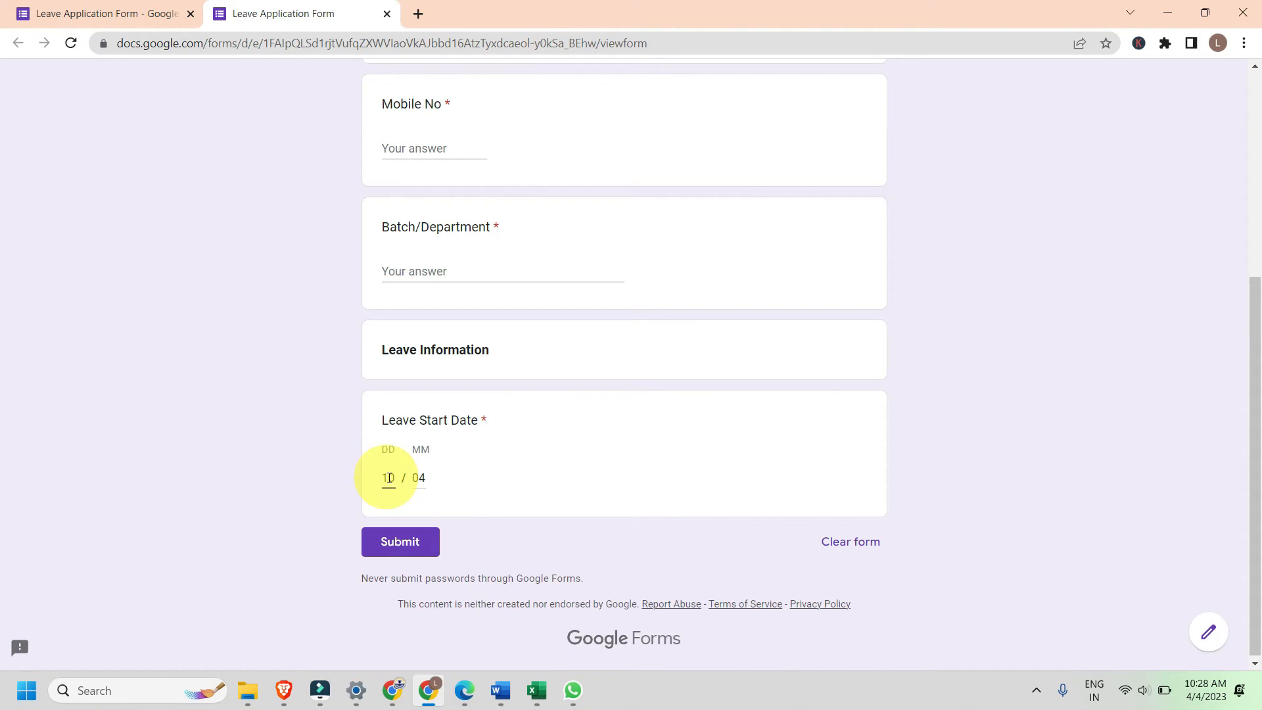
click(419, 478)
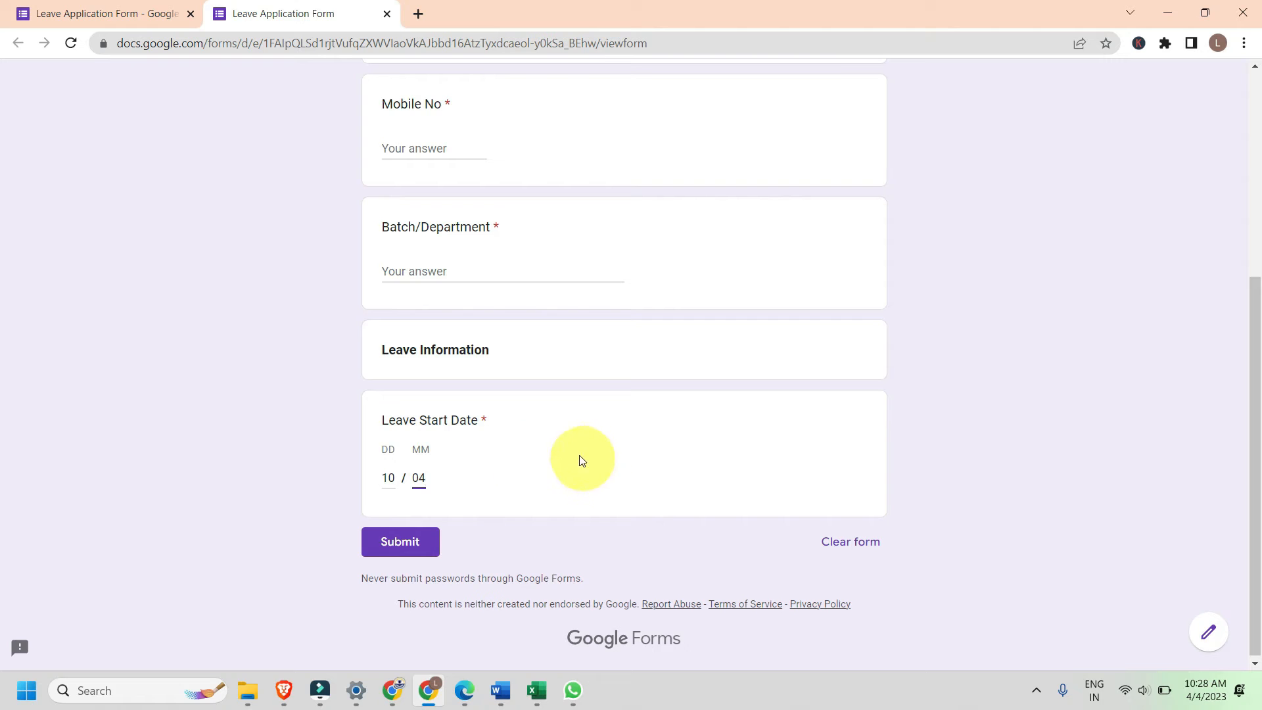
Step: Turn the Include year option back on for Leave Start Date in the editor and return to the form preview
click(107, 13)
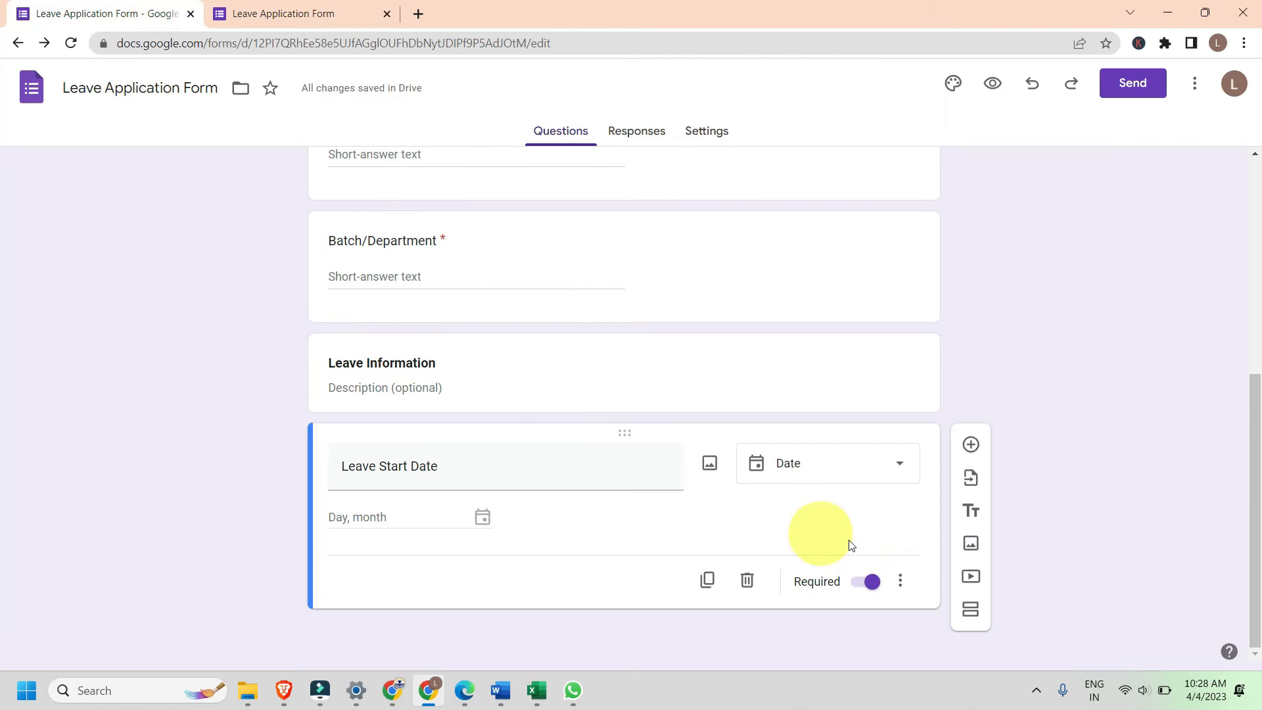
click(907, 584)
click(931, 626)
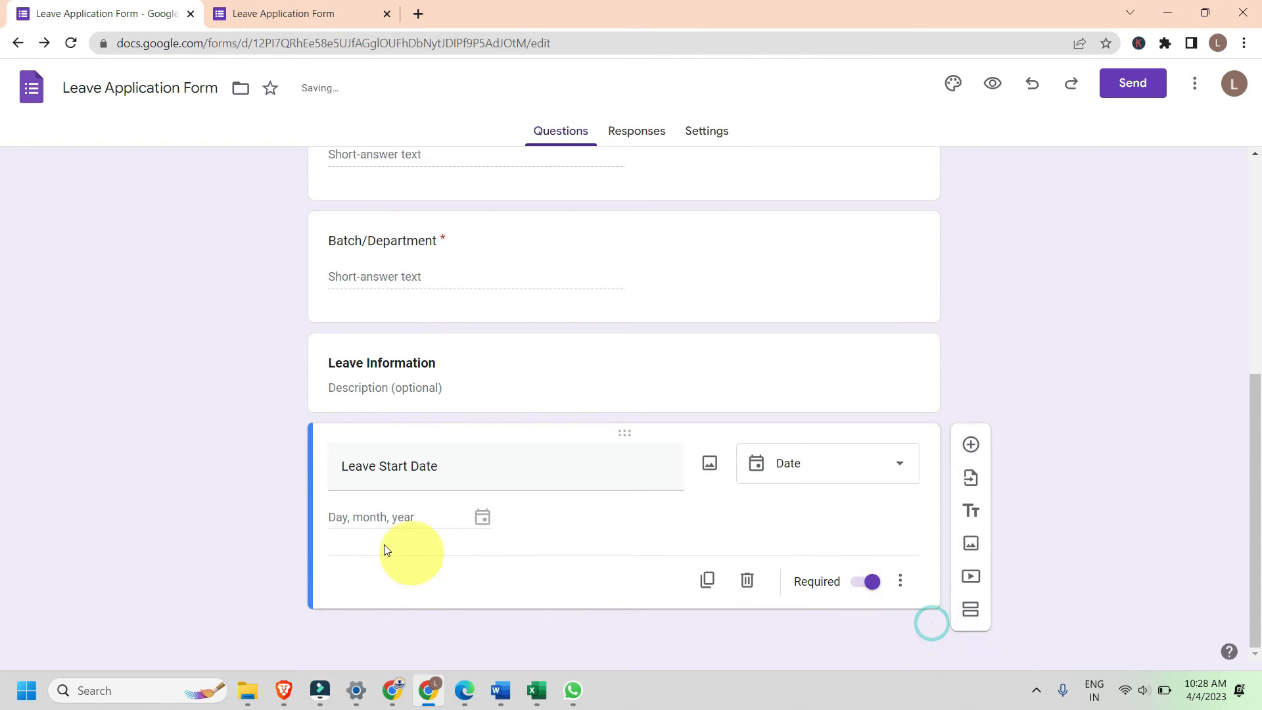
click(283, 13)
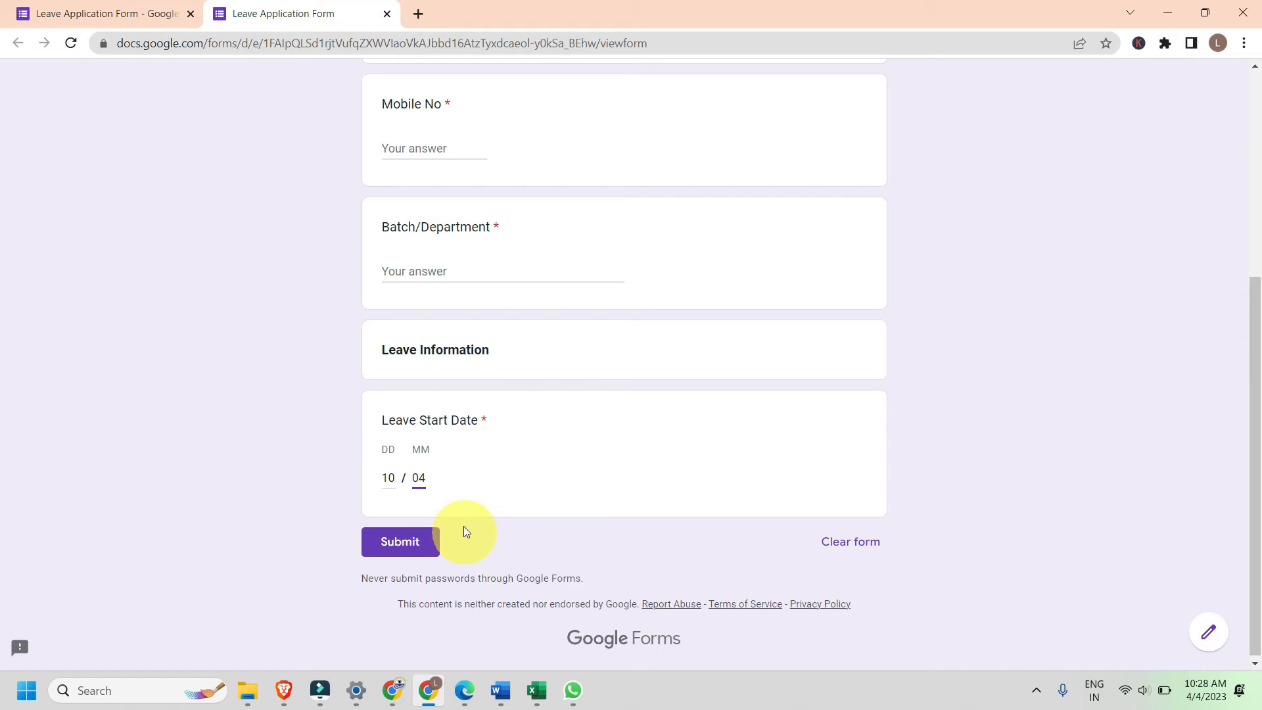
Step: Reload the form preview and open the calendar picker of Leave Start Date
key(F5)
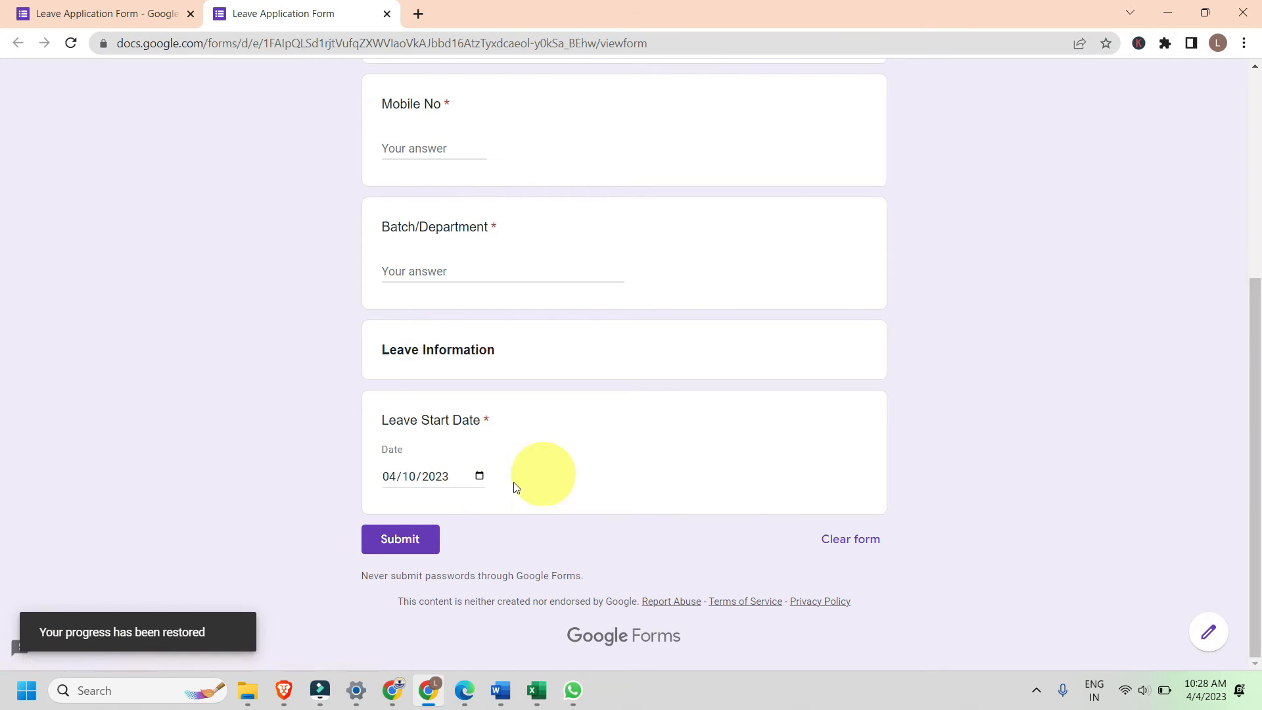
click(479, 476)
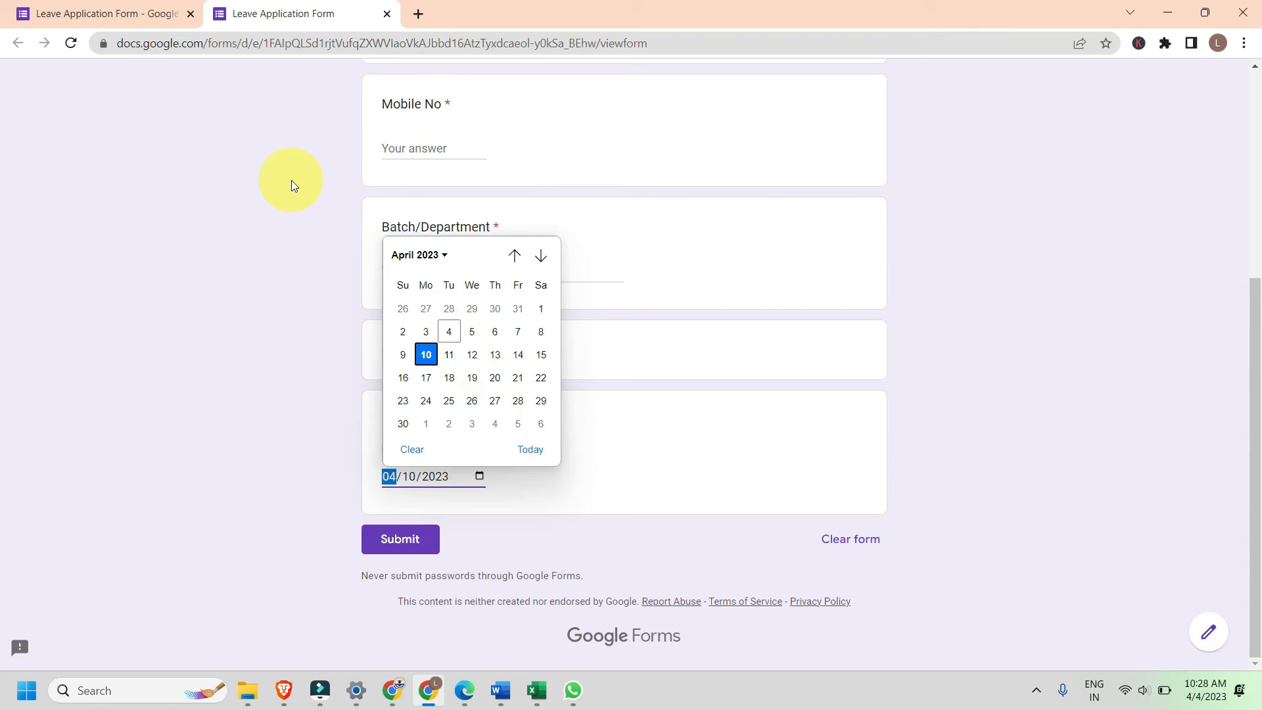
Step: Turn on the Include time option for Leave Start Date in the editor and check its time entry in the reloaded preview
key(ctrl+1)
click(903, 585)
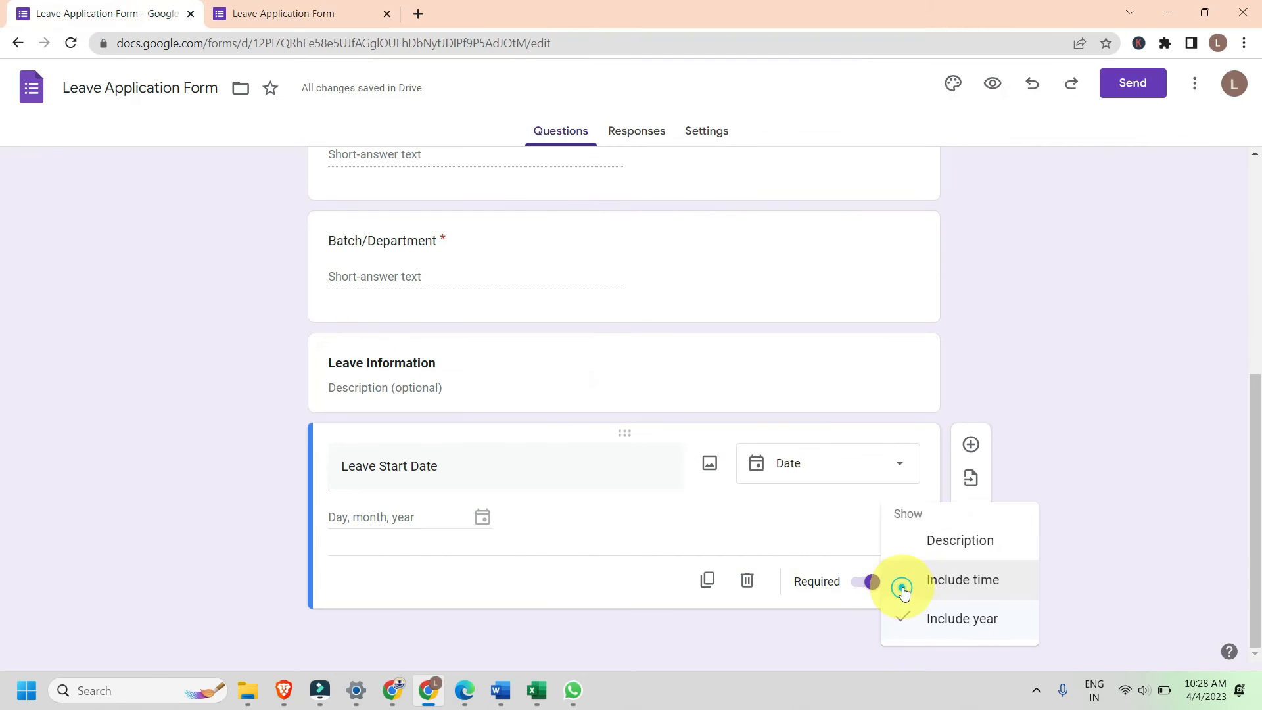
click(967, 582)
click(267, 13)
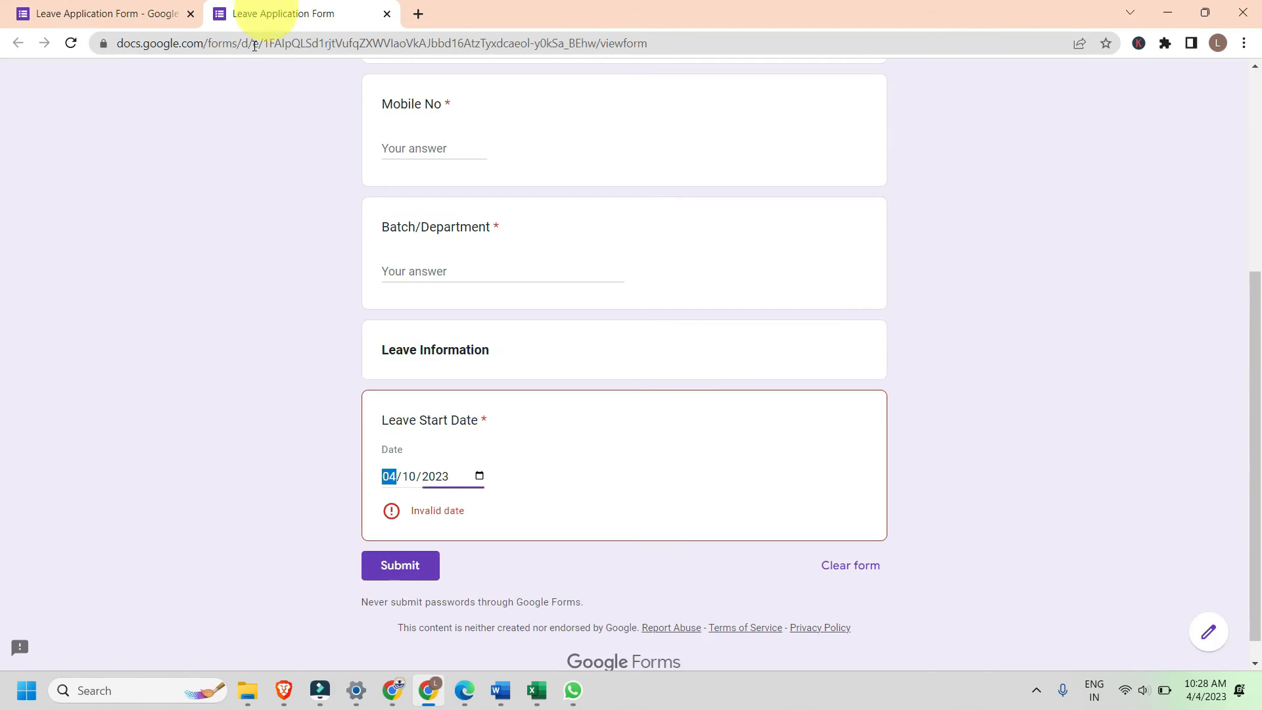
key(F5)
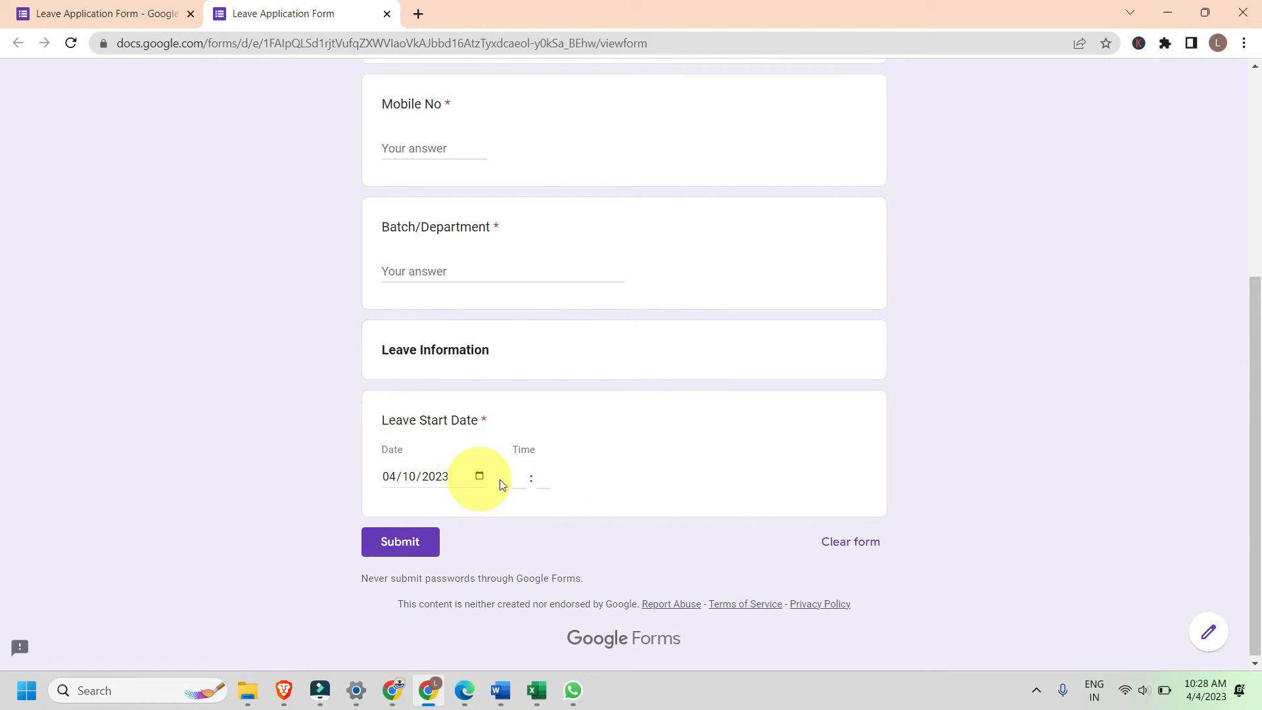
click(517, 476)
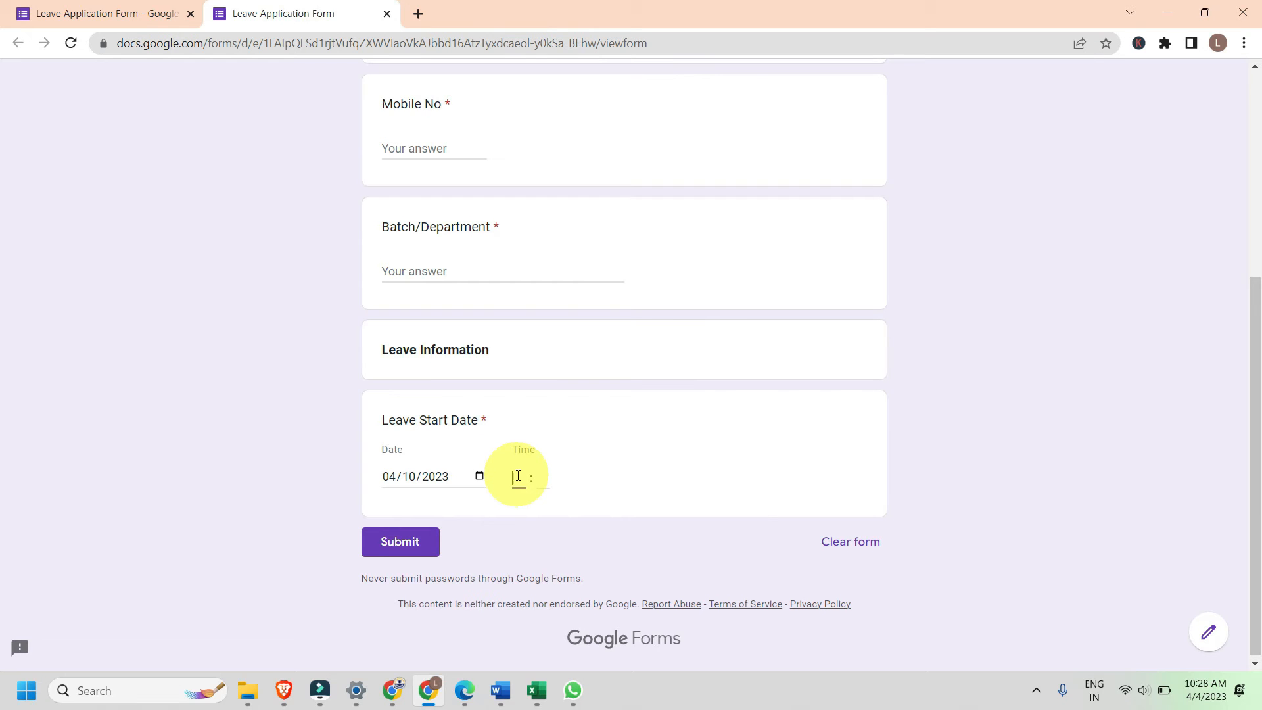
Step: Return to the form editor and turn off the Include time option for Leave Start Date
click(105, 13)
click(901, 622)
click(983, 582)
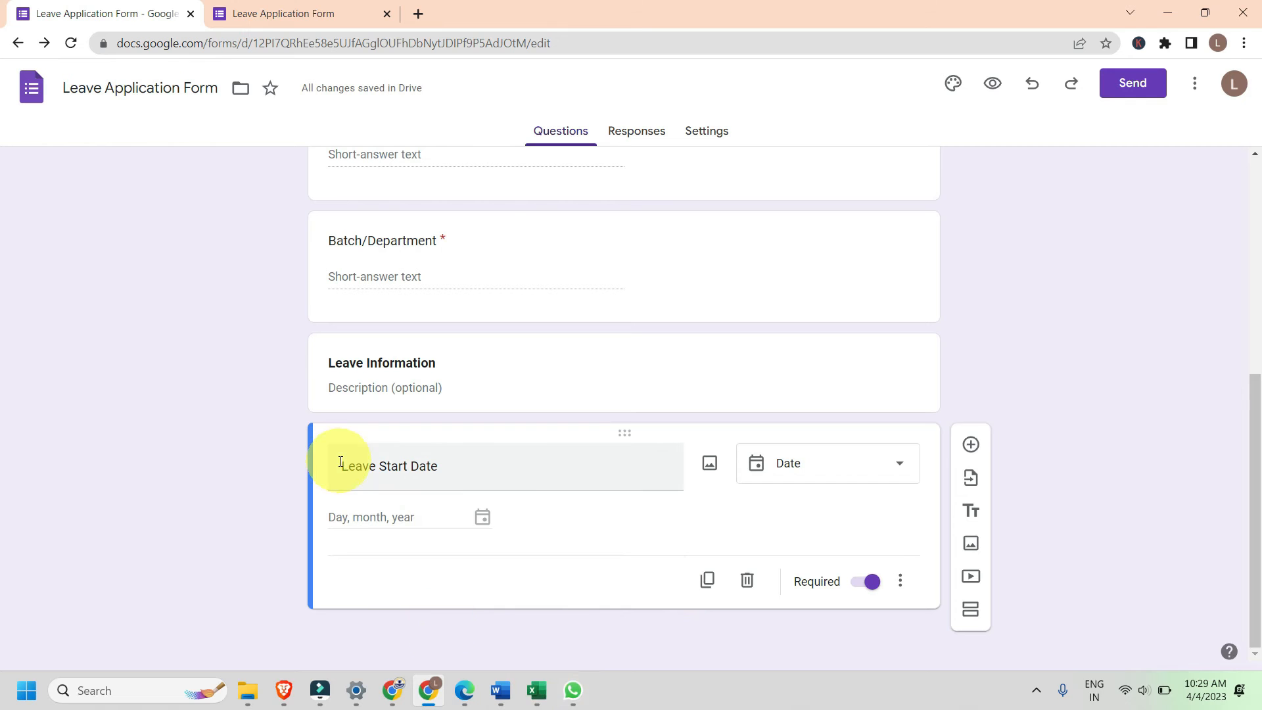
Step: Add a required Date question titled Leave End Date below Leave Start Date, taking the title from the Word question list
click(971, 445)
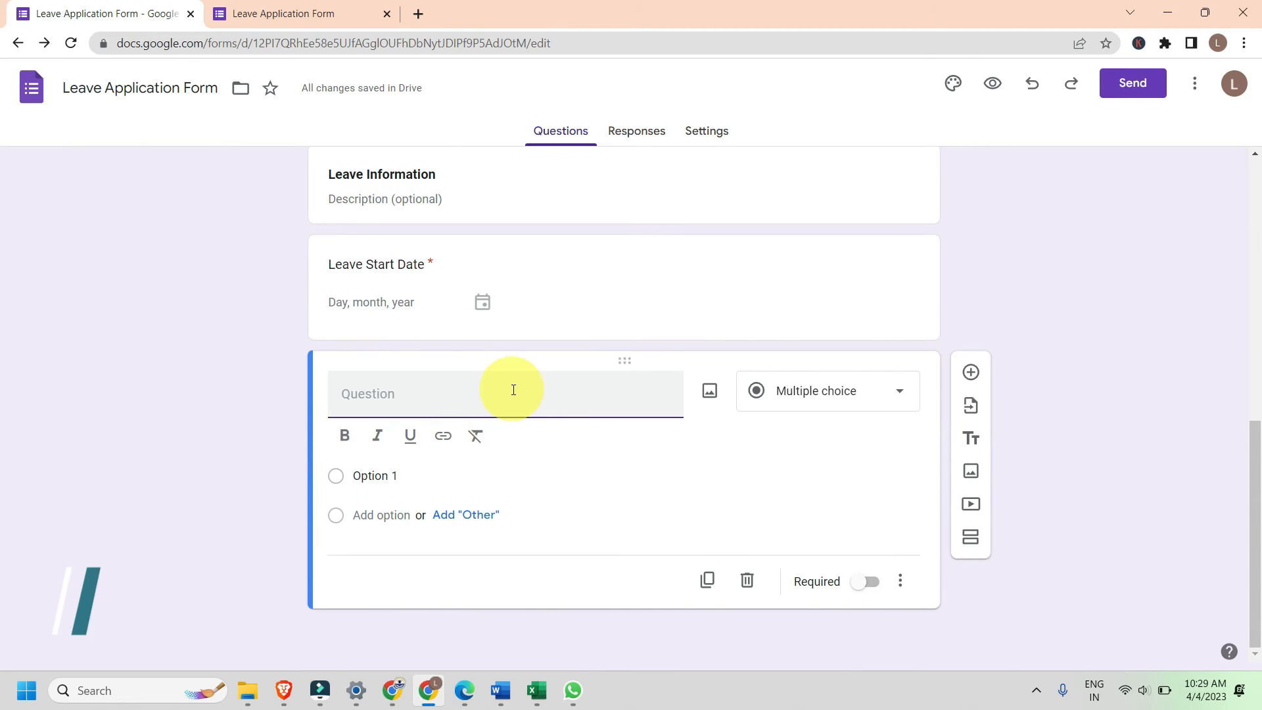
key(alt+Tab)
key(alt+Tab)
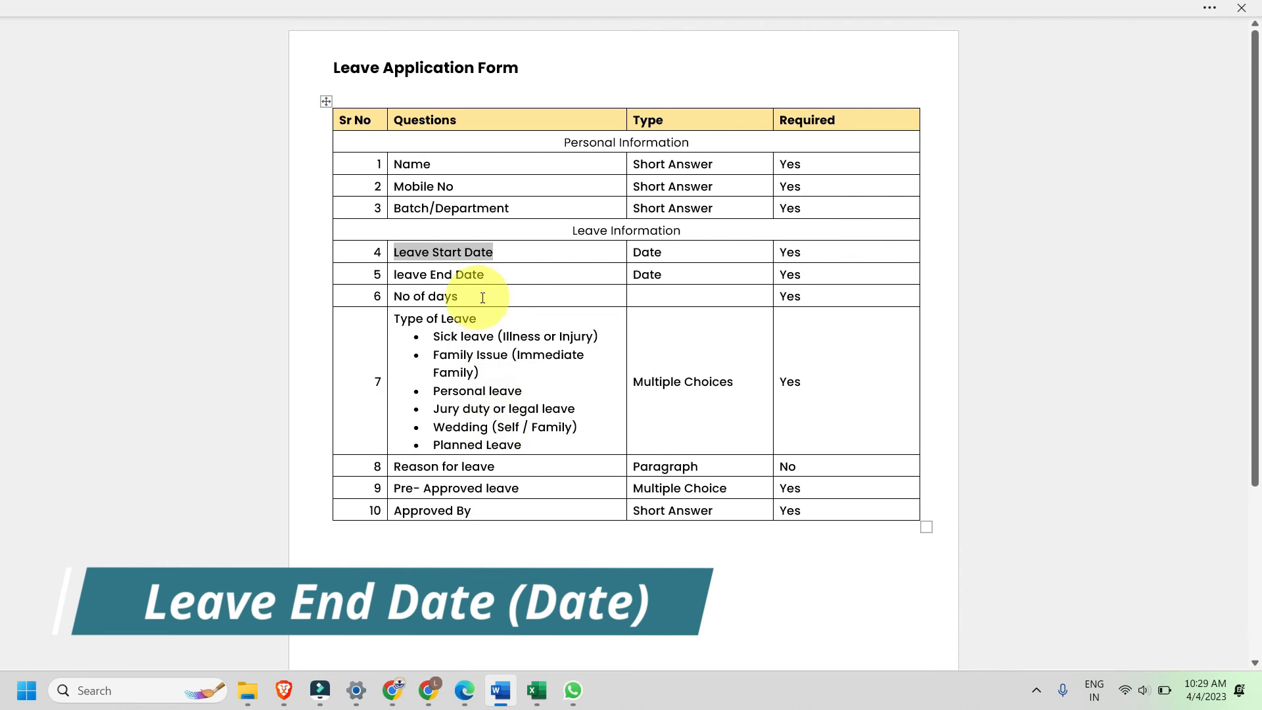
drag(486, 275, 392, 274)
key(alt+Tab)
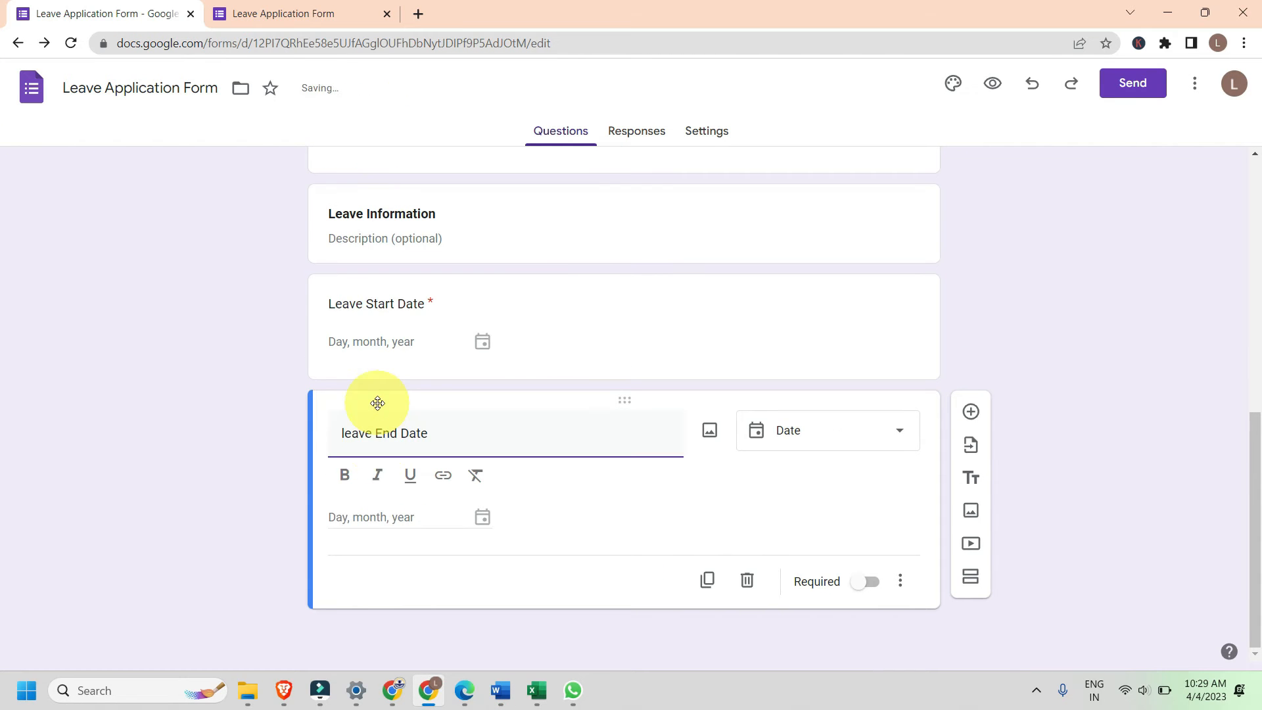
click(679, 510)
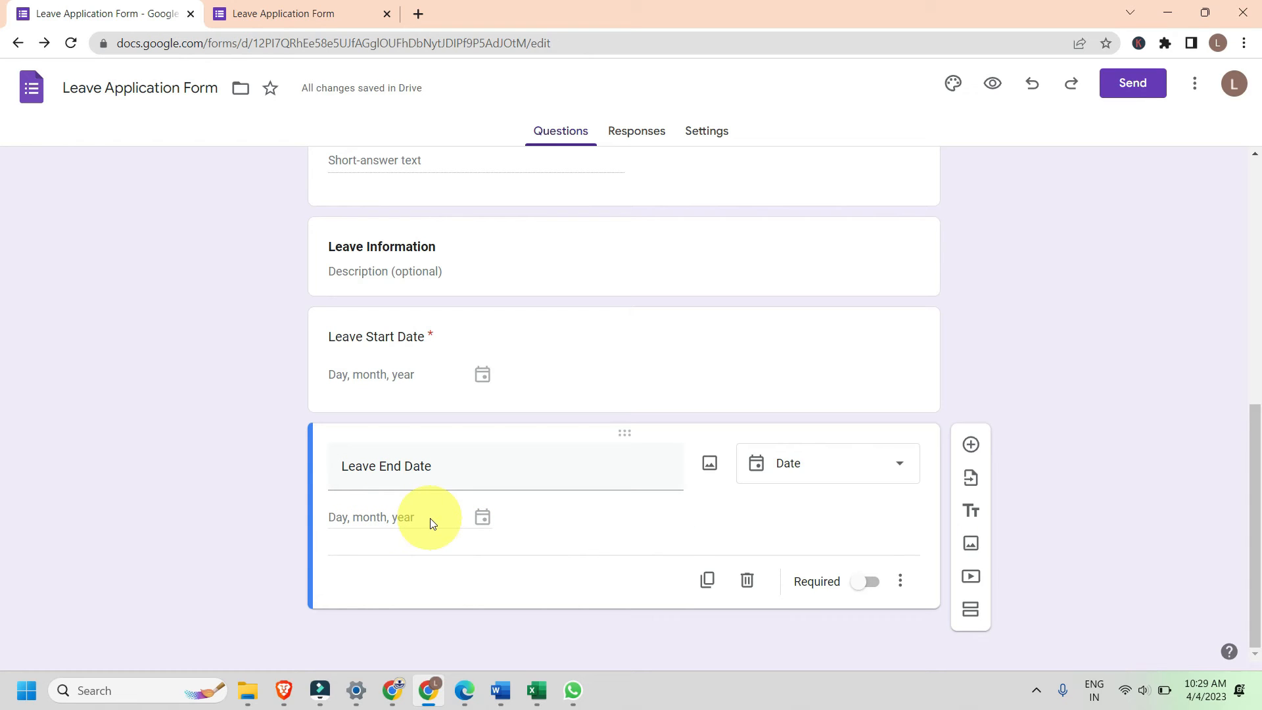
click(865, 583)
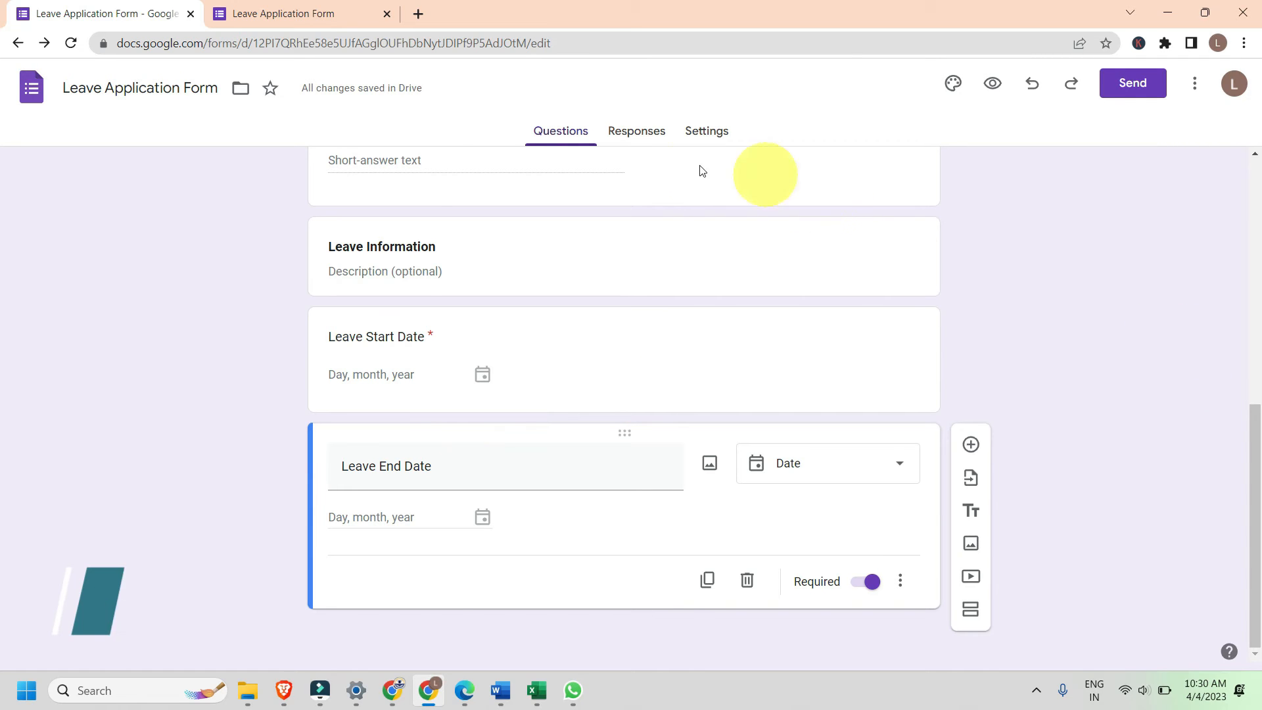
Step: Copy No of days from the Word list and add it as a required Short answer question below Leave End Date
key(alt+Tab)
drag(473, 300, 392, 296)
key(ctrl+c)
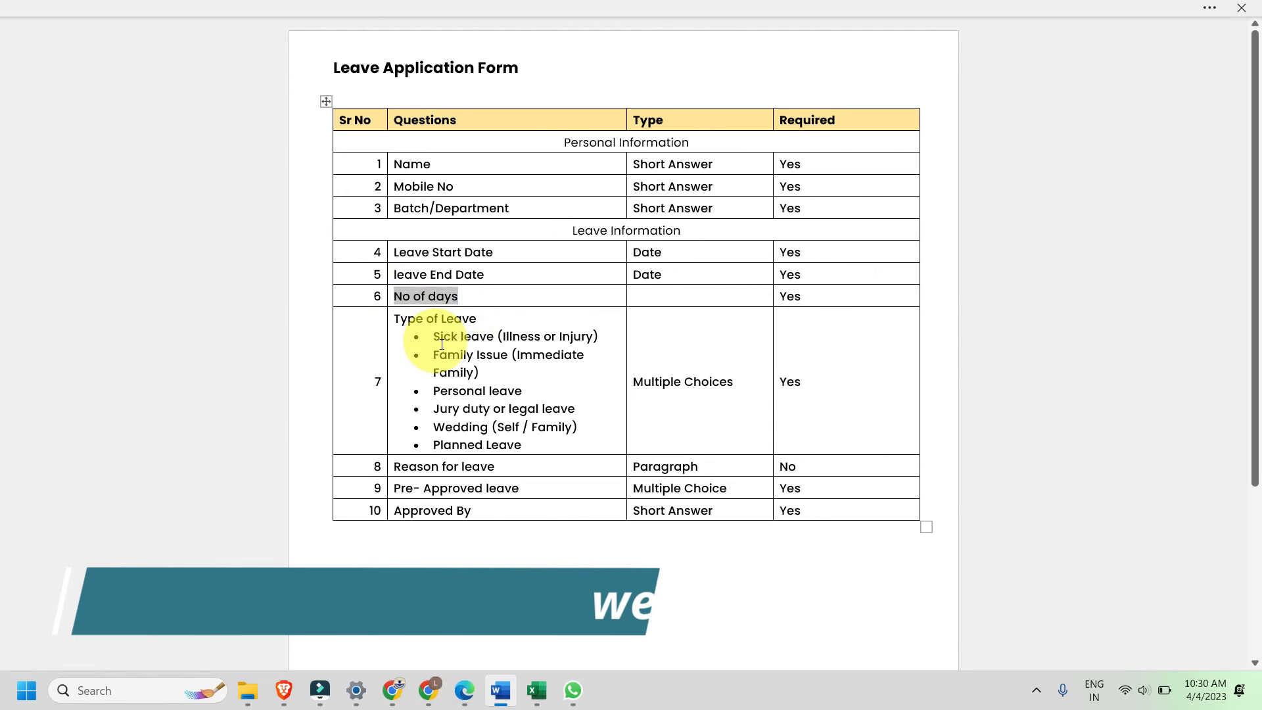
key(alt+Tab)
click(973, 446)
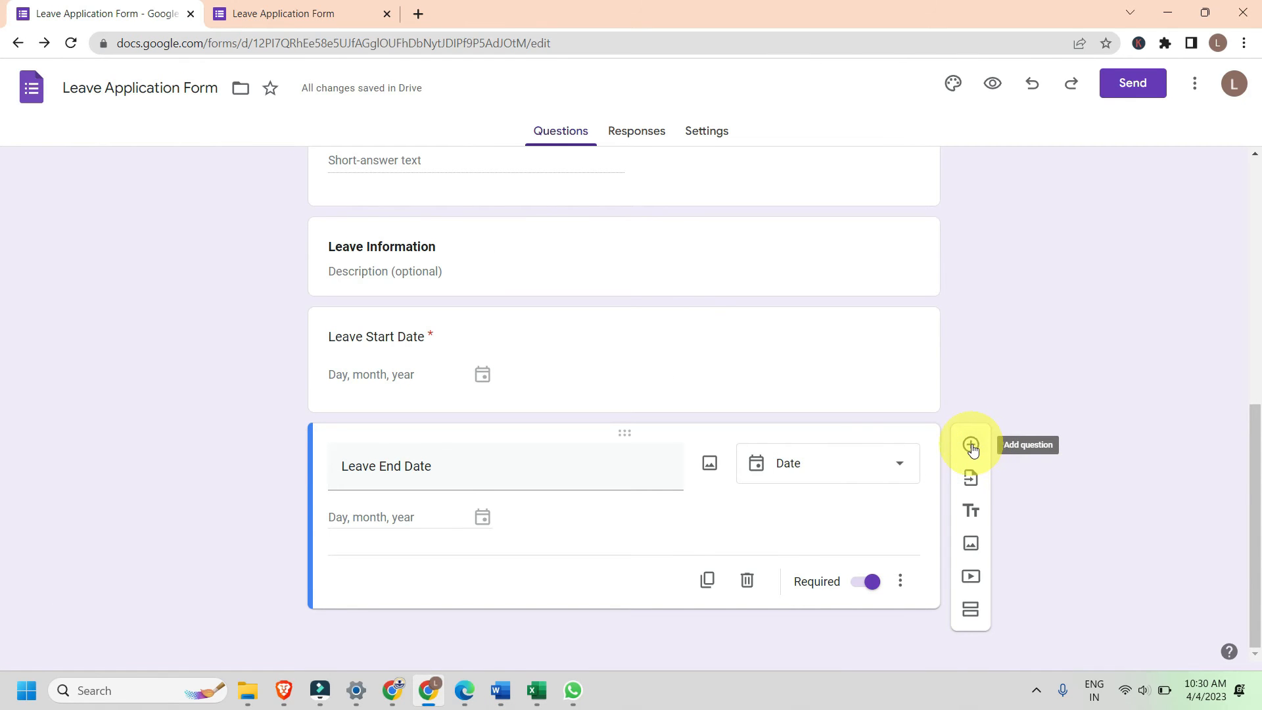
key(ctrl+v)
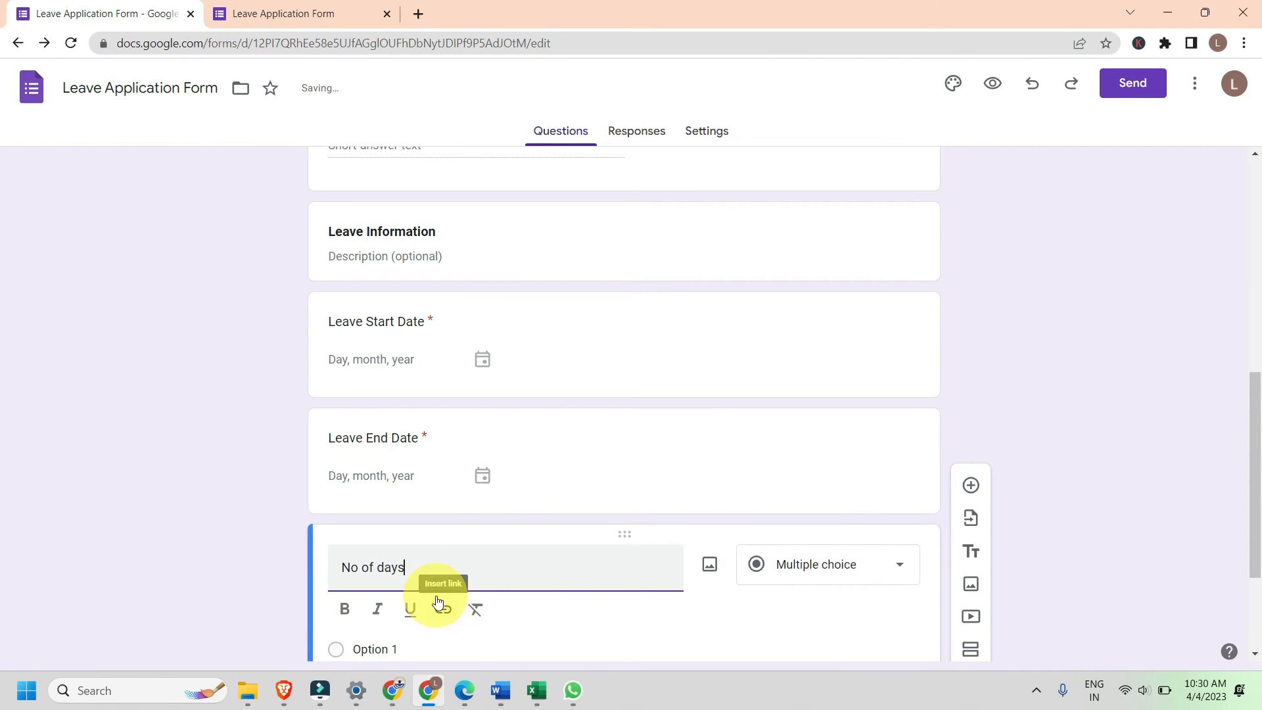
scroll(558, 365, down, 2)
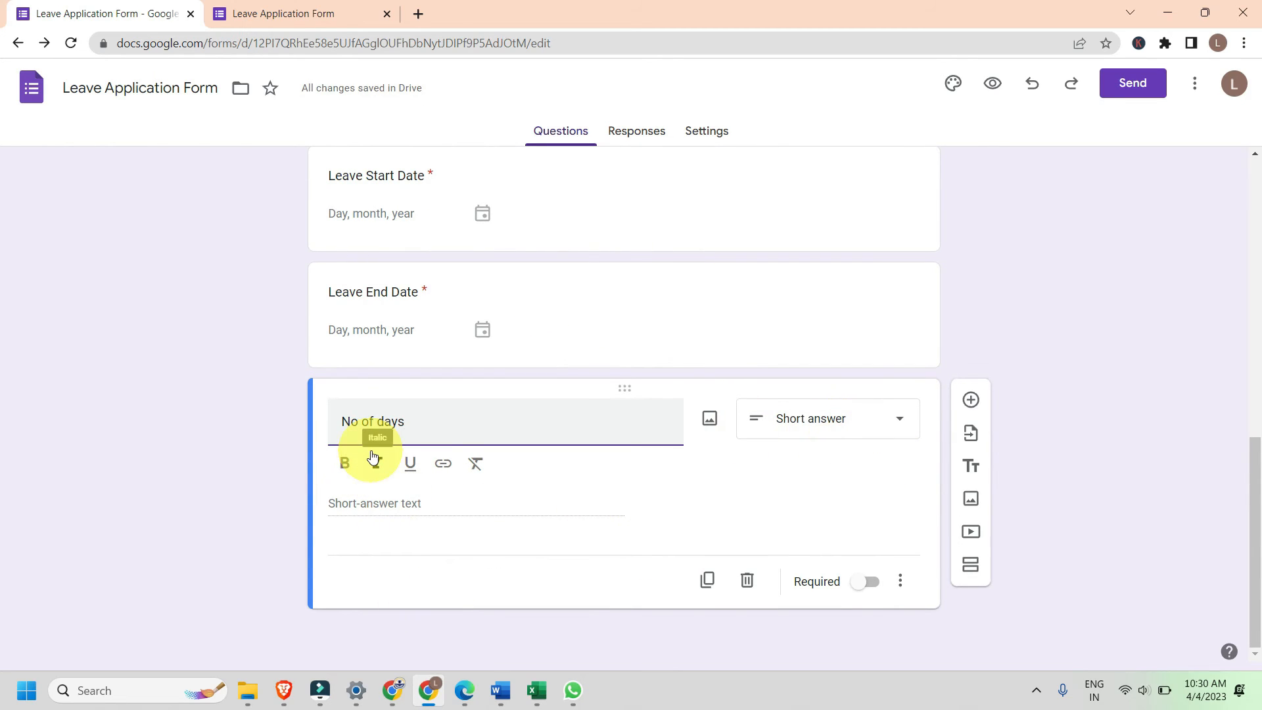
click(868, 583)
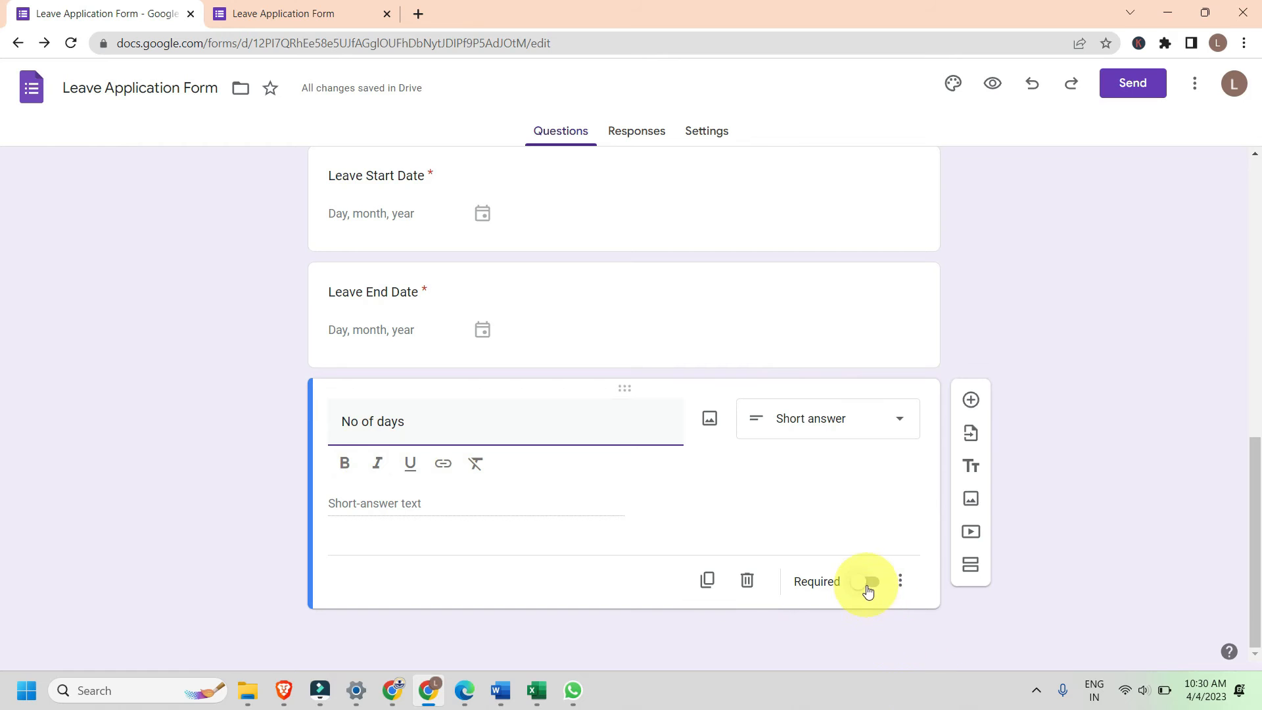
Step: Add response validation to No of days that accepts only a number less than or equal to 15
click(901, 582)
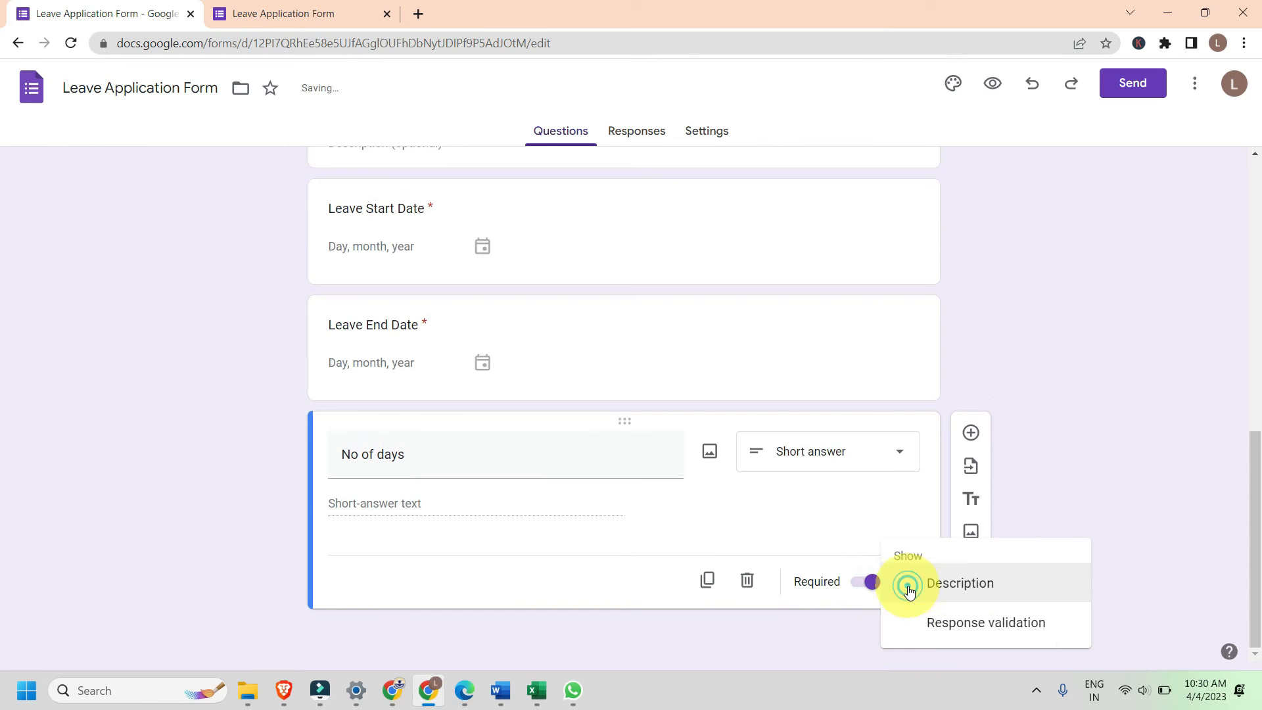
click(945, 623)
click(563, 558)
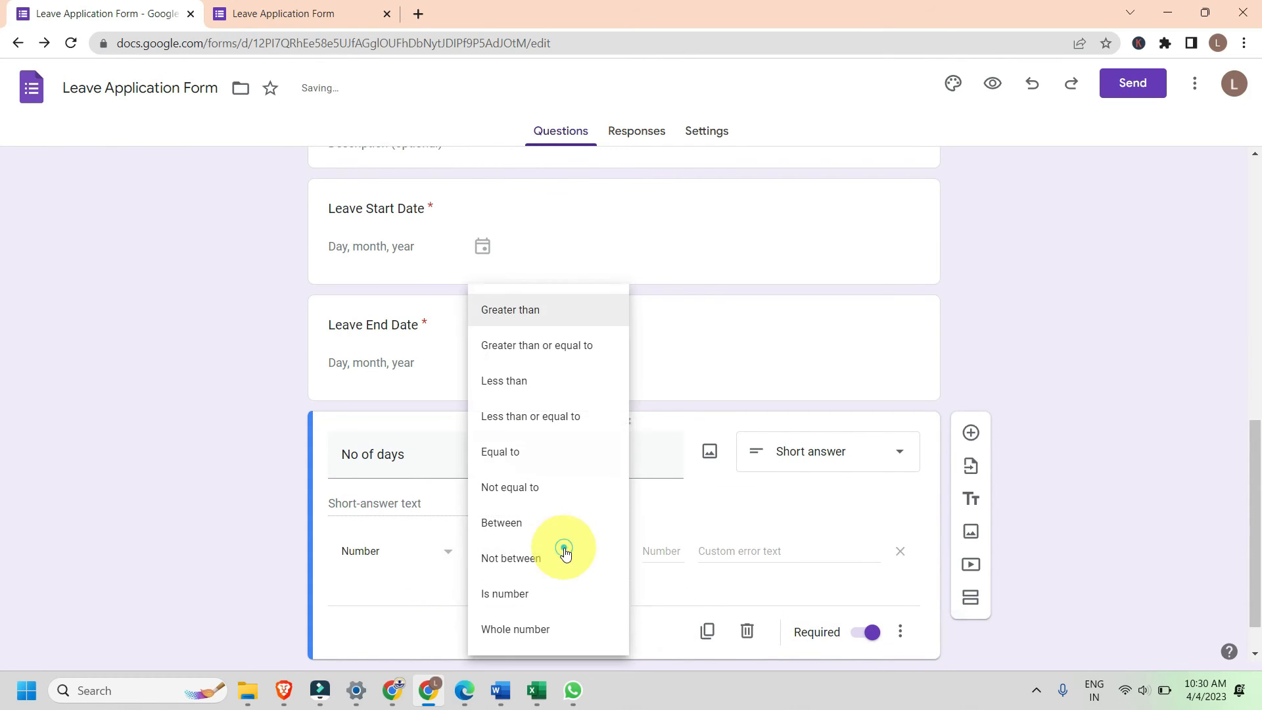
click(566, 590)
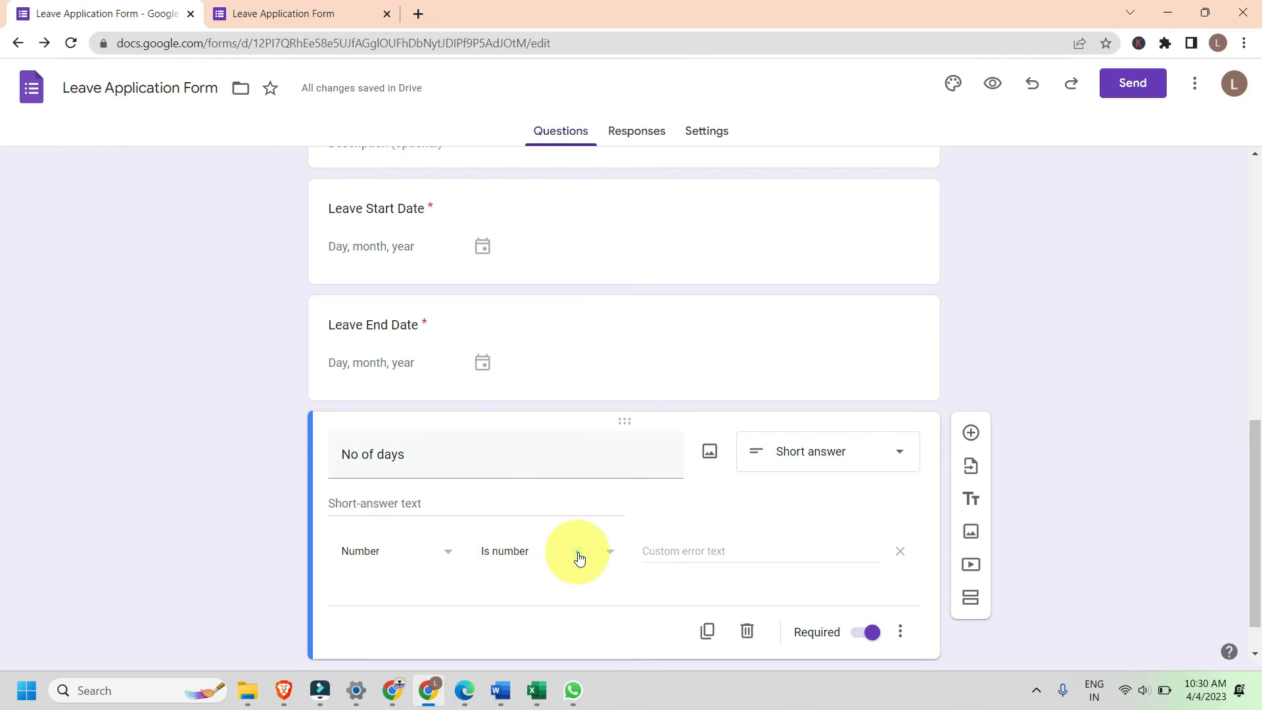
click(577, 566)
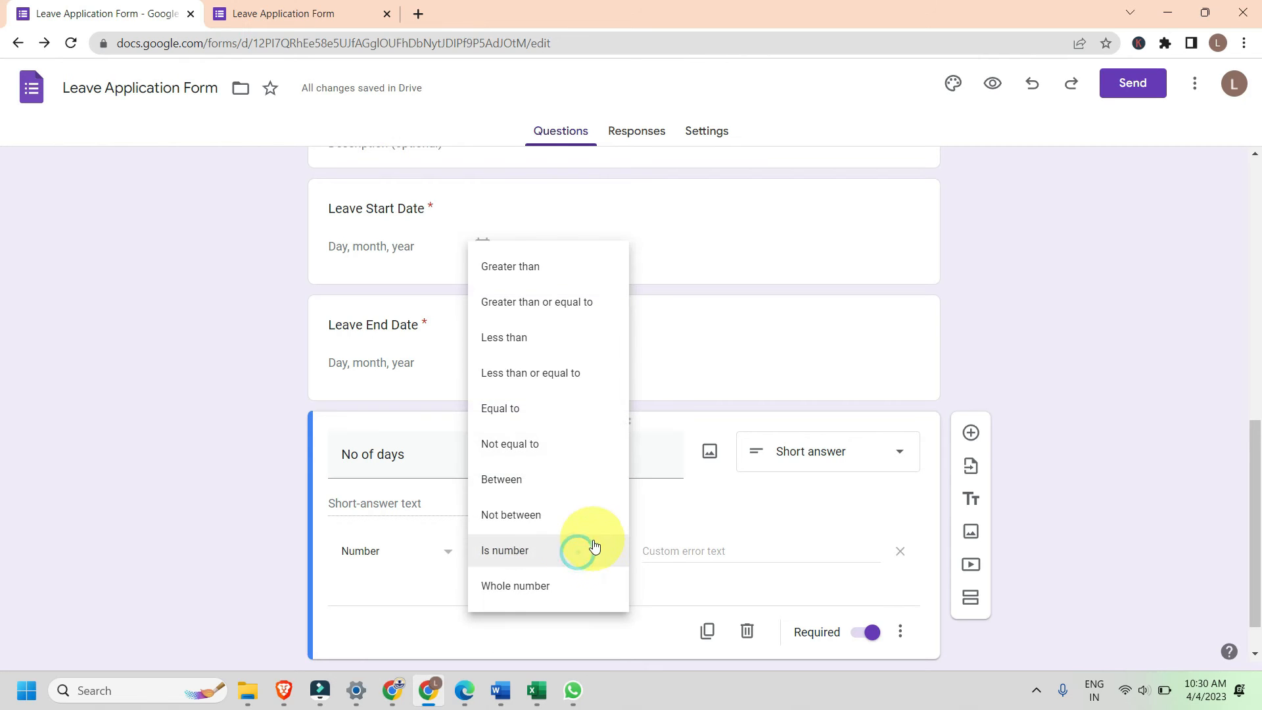
click(564, 375)
click(657, 552)
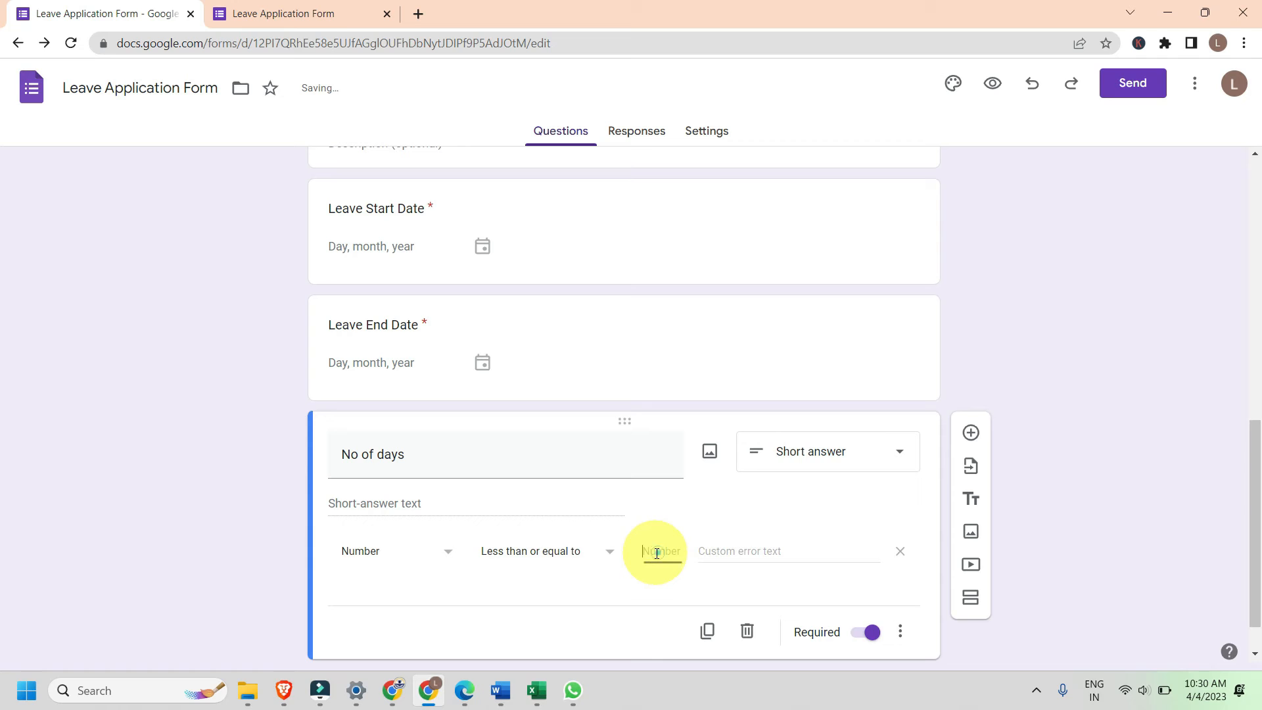
text(15)
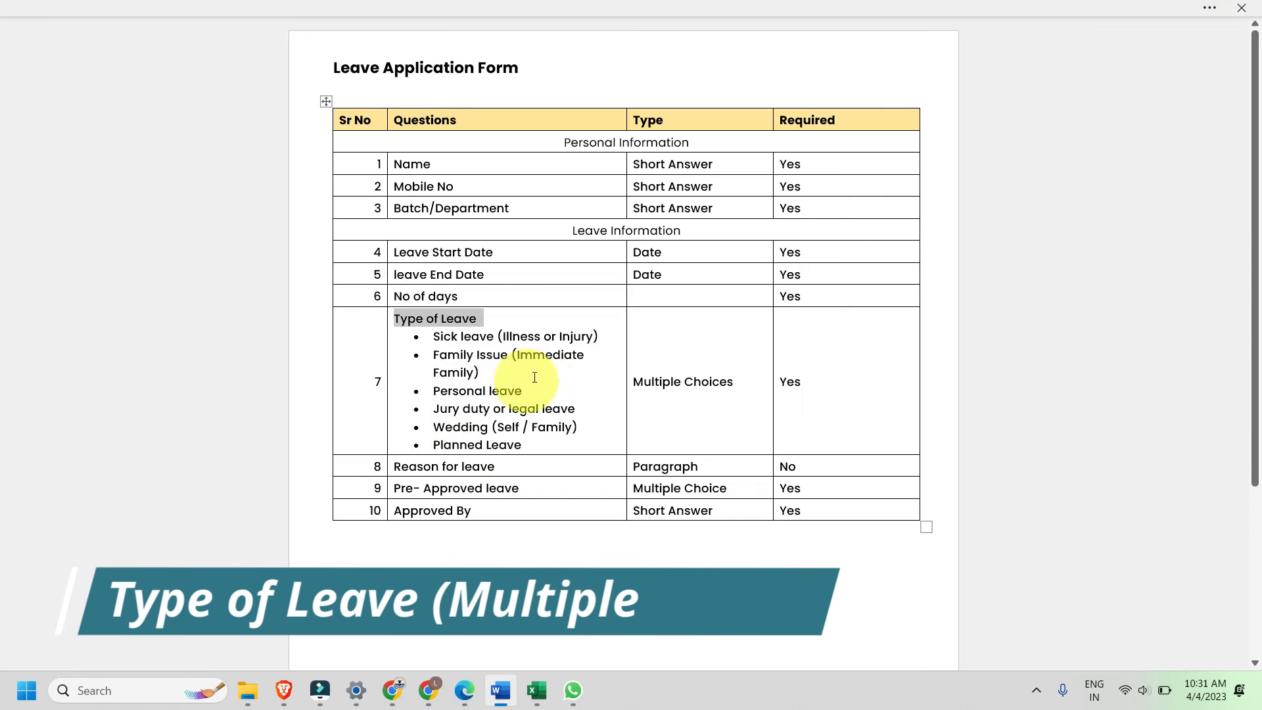
Step: Copy Type of Leave from the Word list as the title of the new question and keep it as Multiple choice
click(501, 317)
drag(488, 315, 401, 317)
key(ctrl+c)
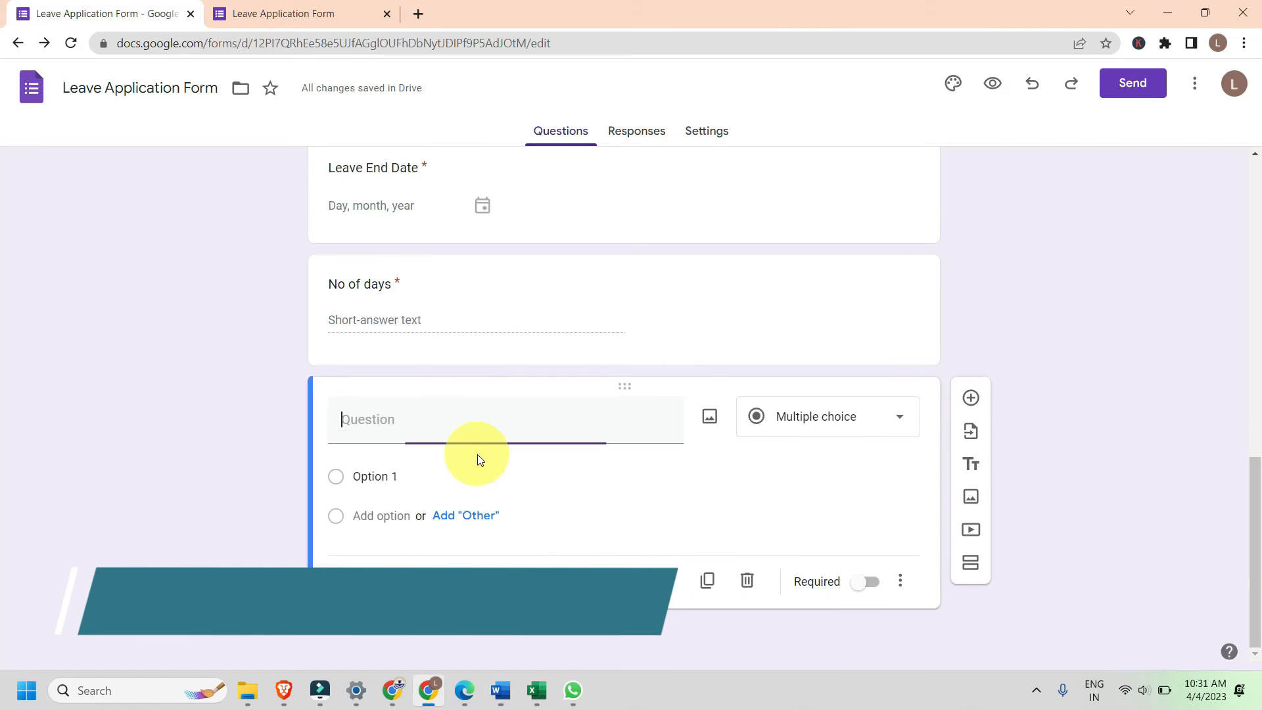
click(412, 404)
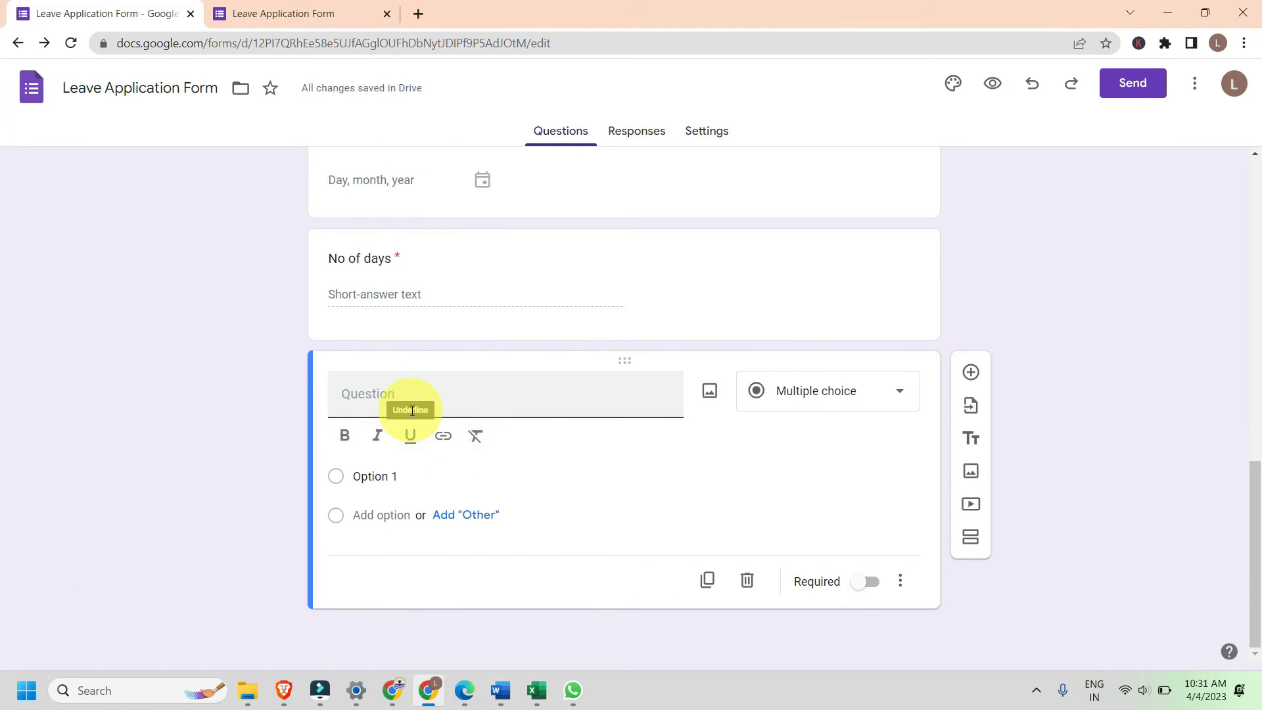
key(ctrl+v)
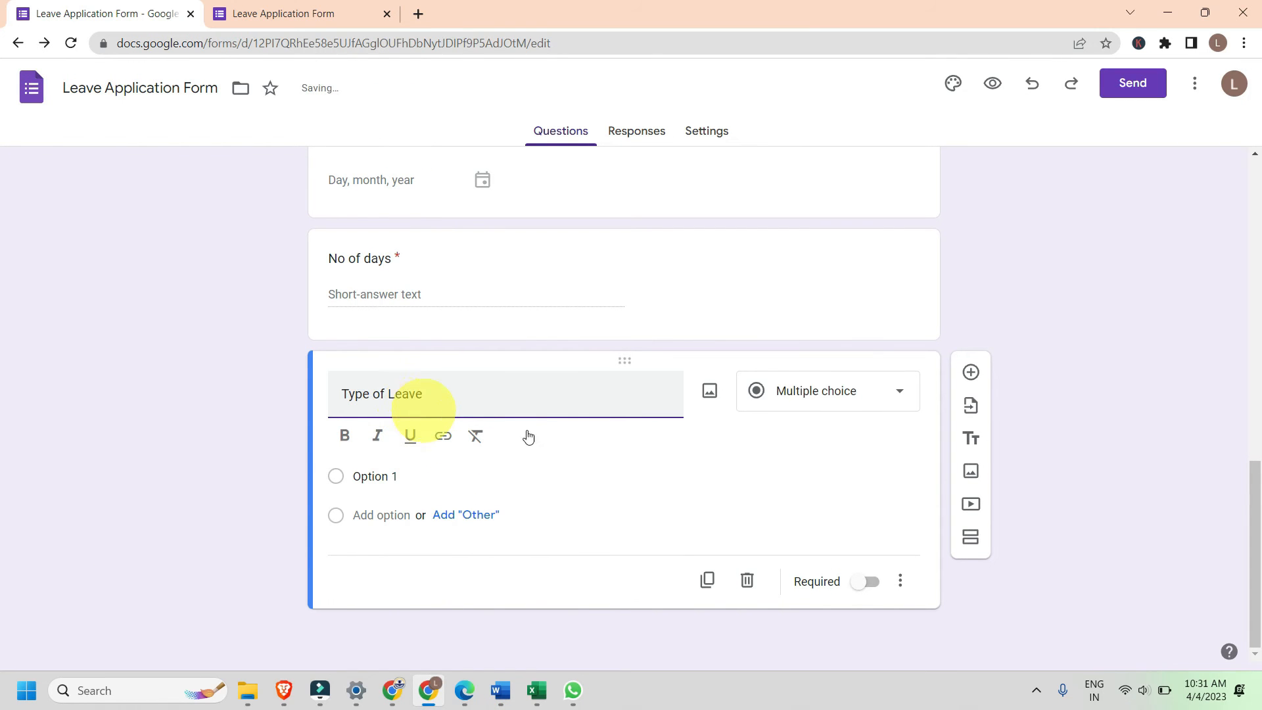
click(830, 395)
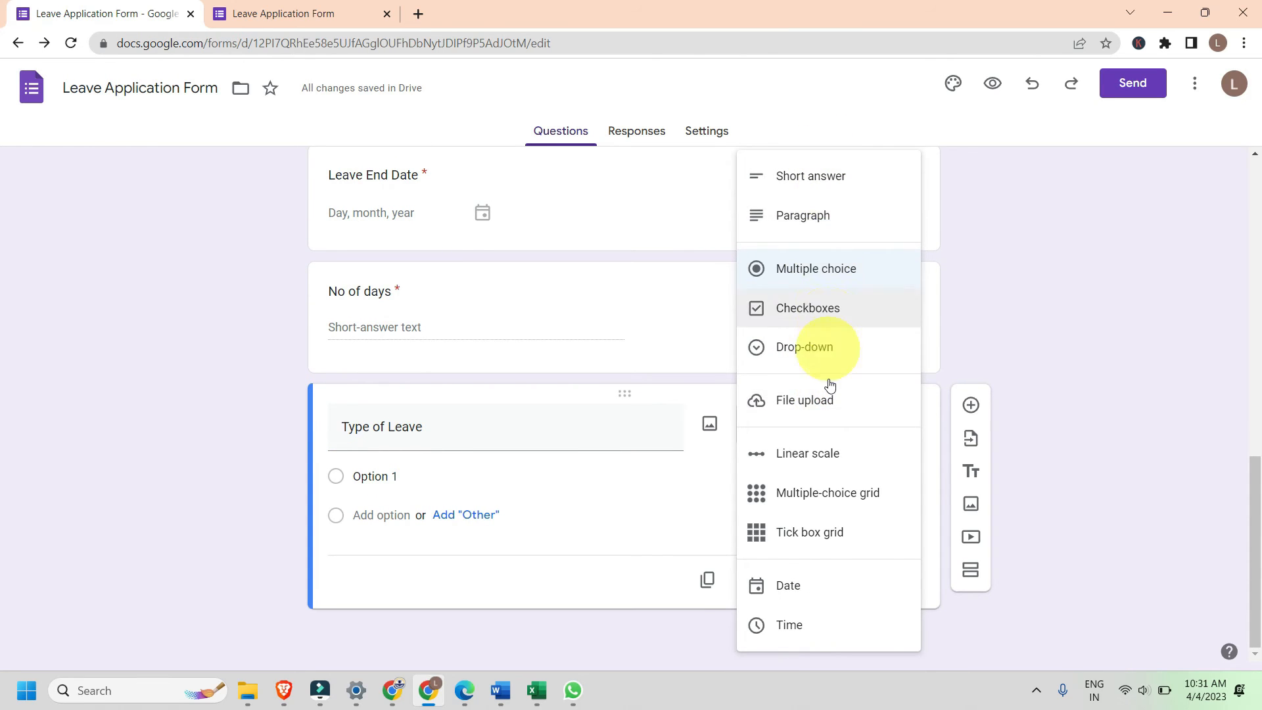
click(827, 270)
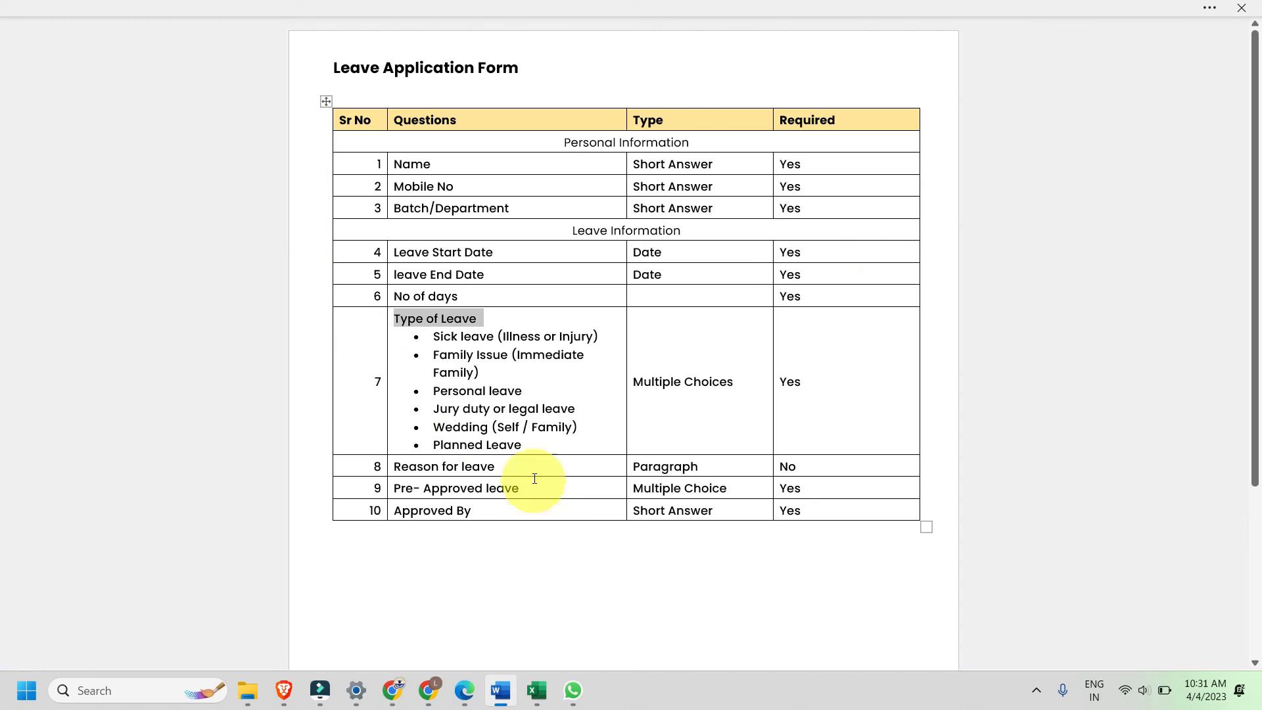
Step: Copy the six leave types, Sick leave (Illness or Injury) through Planned Leave, from Word into the Type of Leave question's options
drag(533, 480, 552, 384)
key(ctrl+c)
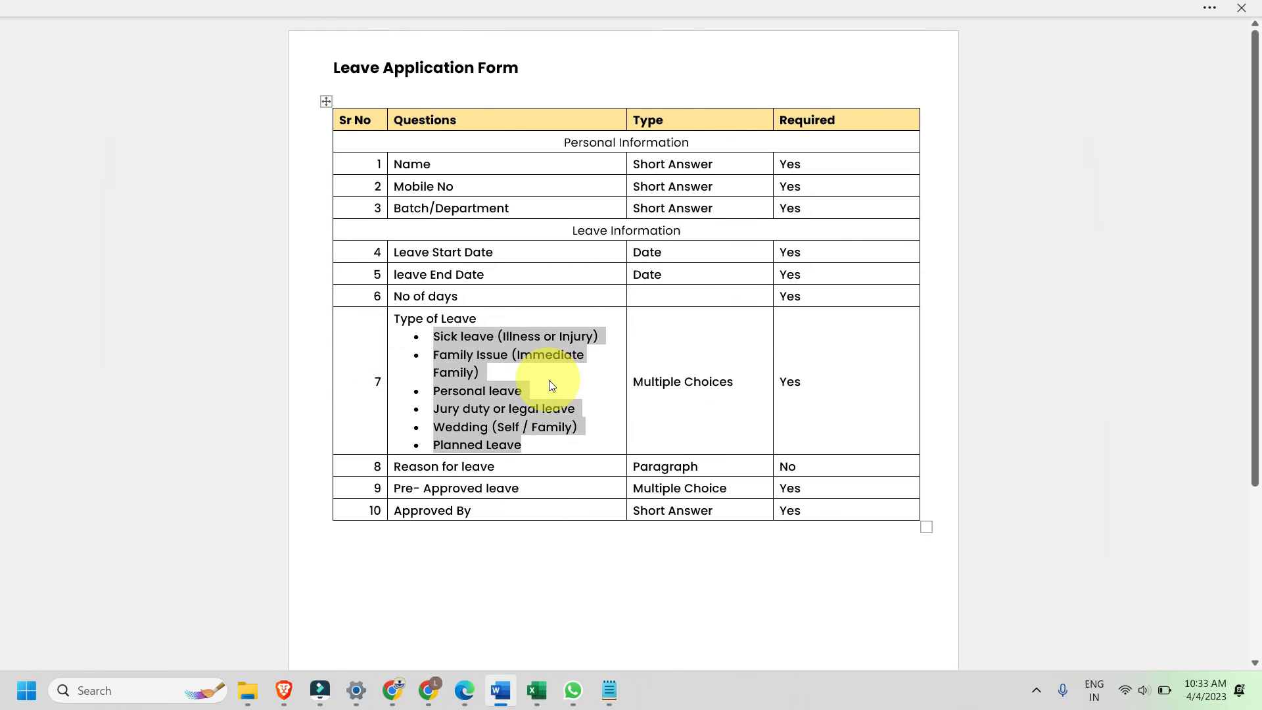
key(alt+Tab)
key(Tab)
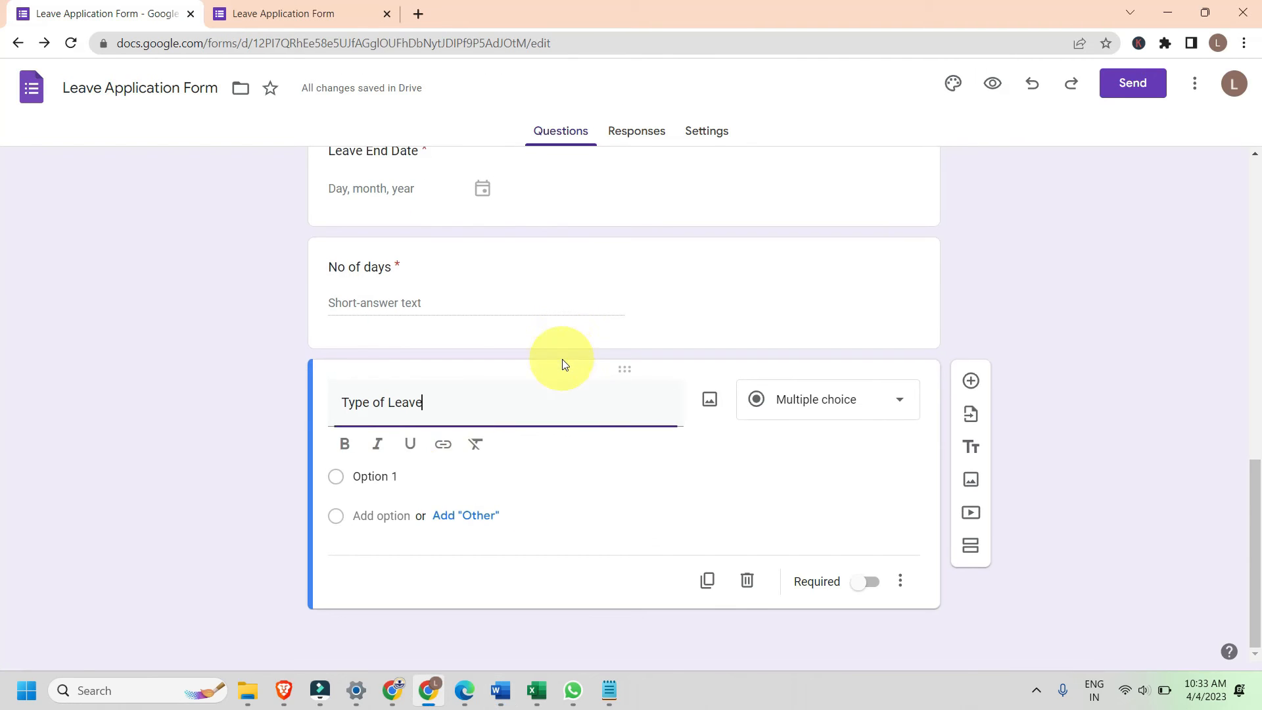
click(394, 479)
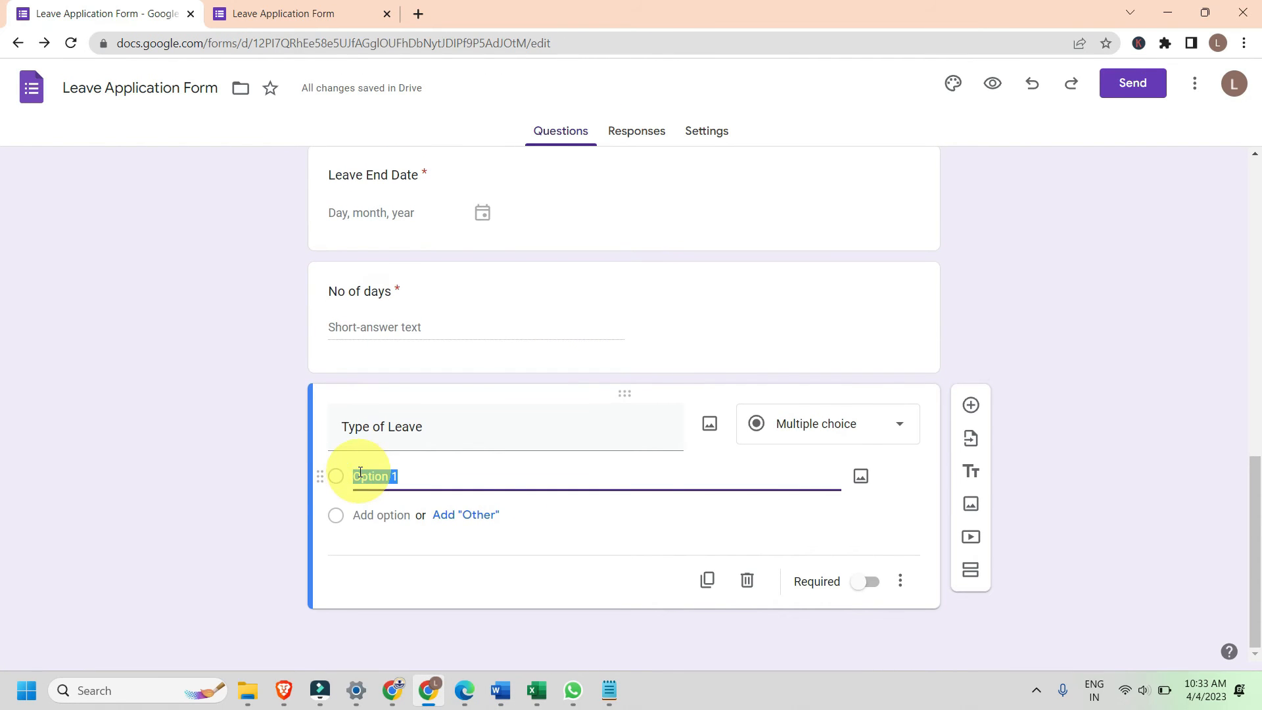
key(ctrl+v)
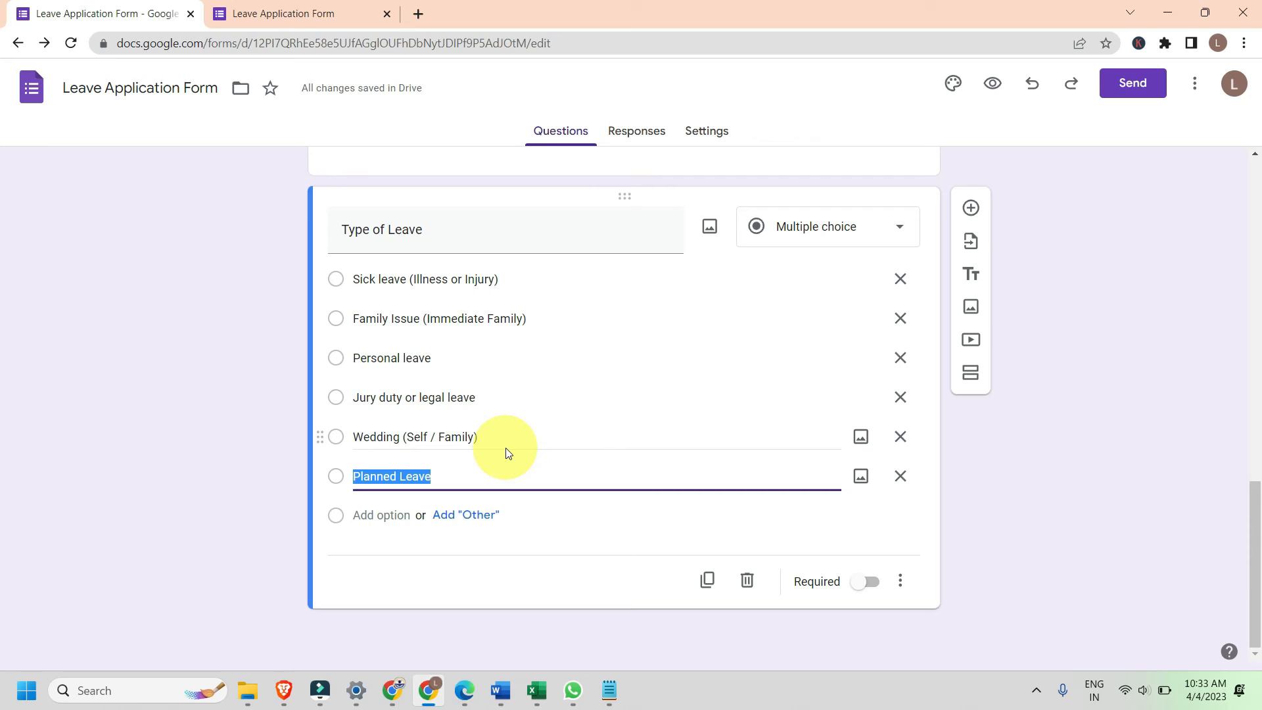
Step: Finish editing the Planned Leave option and make the Type of Leave question required
click(470, 473)
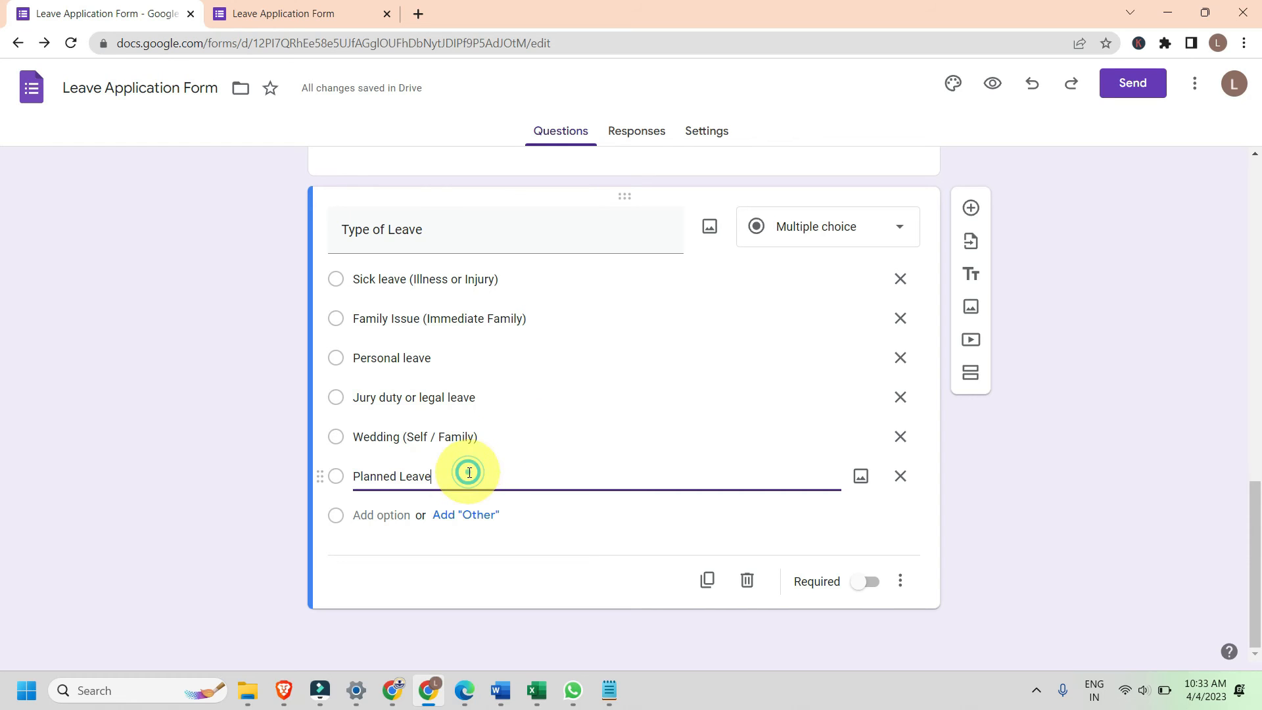
click(1046, 497)
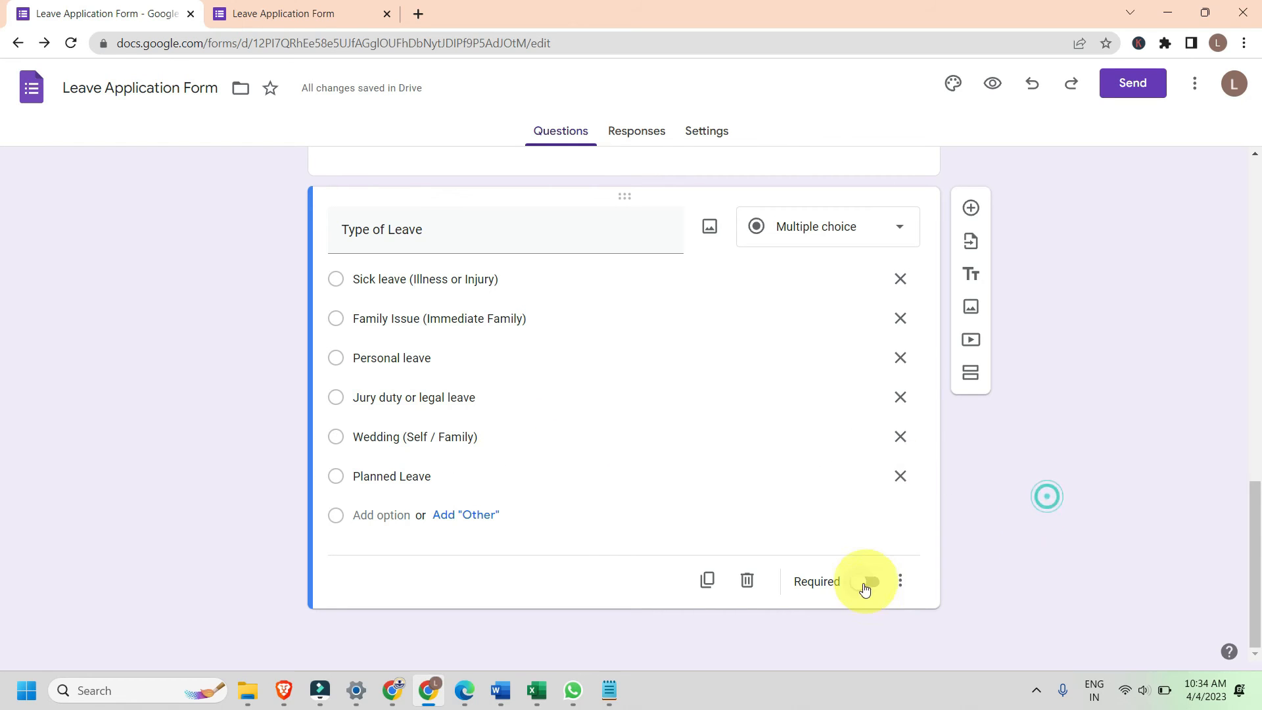
click(863, 583)
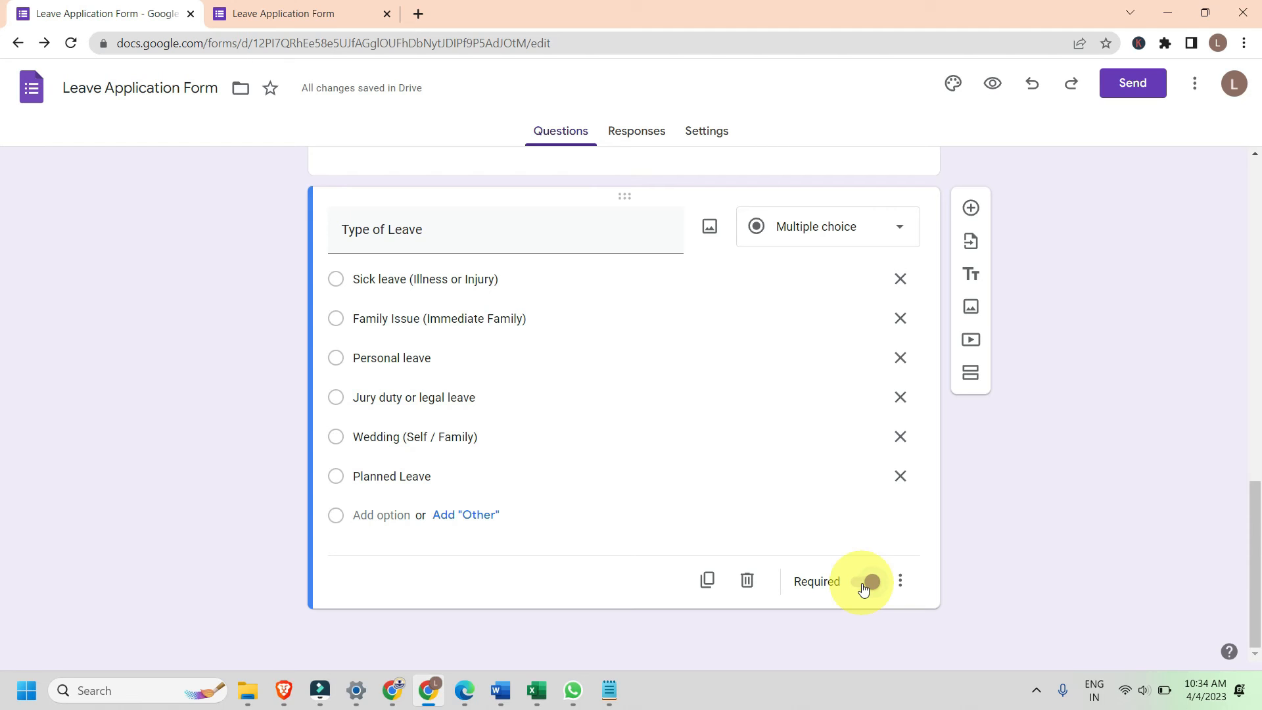
Step: Retitle the leave type question as Type of Leave(s) and make it required
click(867, 583)
click(901, 318)
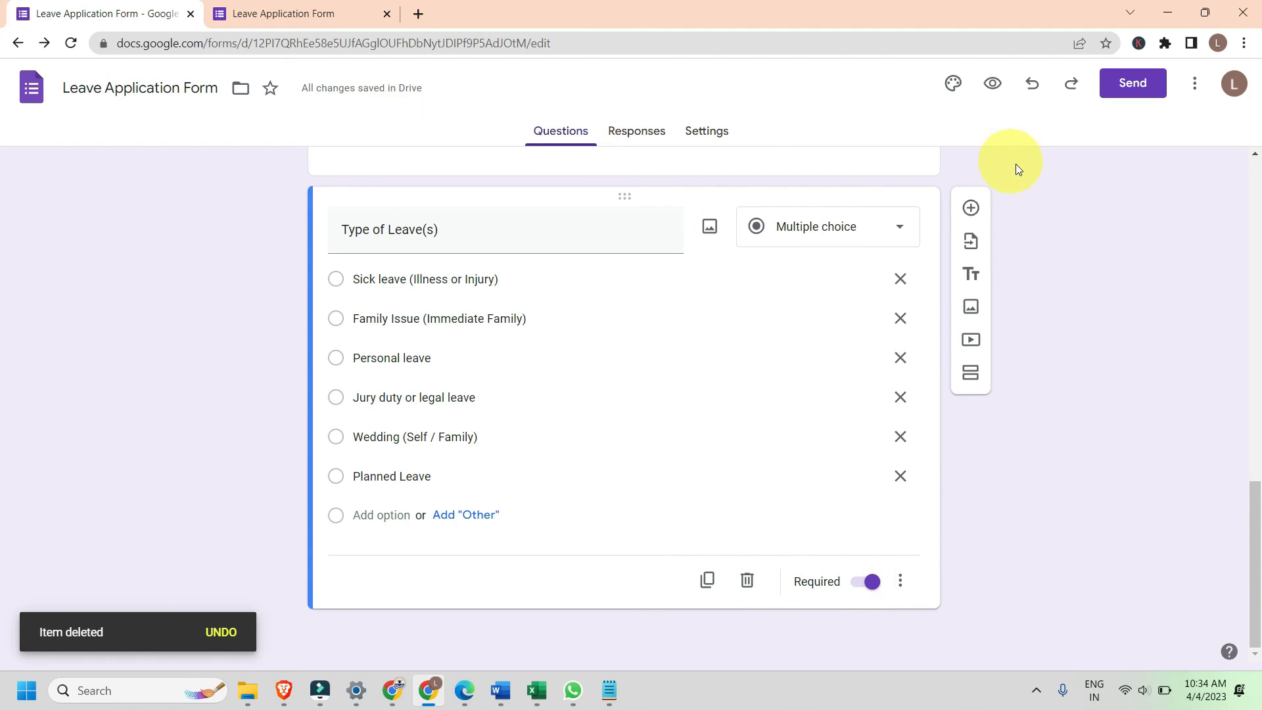
Step: Add a Paragraph question titled Reason for leave, copied from the Word list, and leave it optional
click(969, 211)
click(970, 215)
key(alt+Tab)
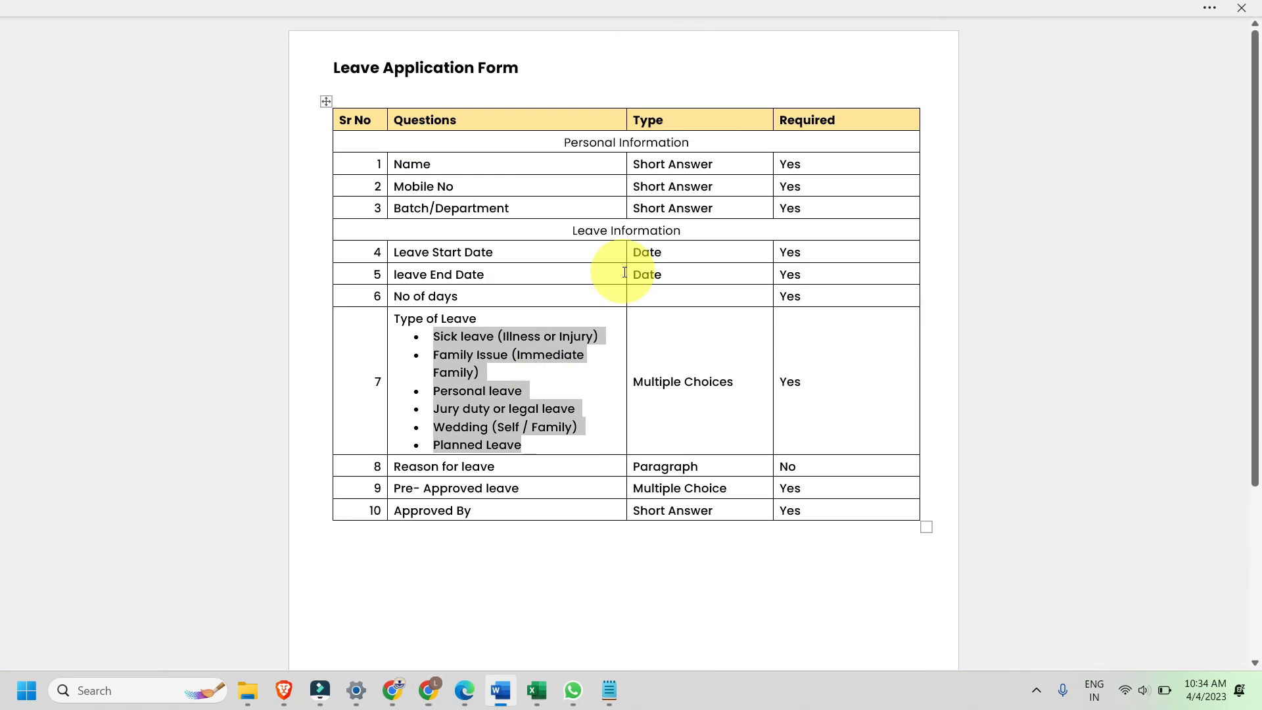
drag(503, 469, 410, 468)
key(ctrl+c)
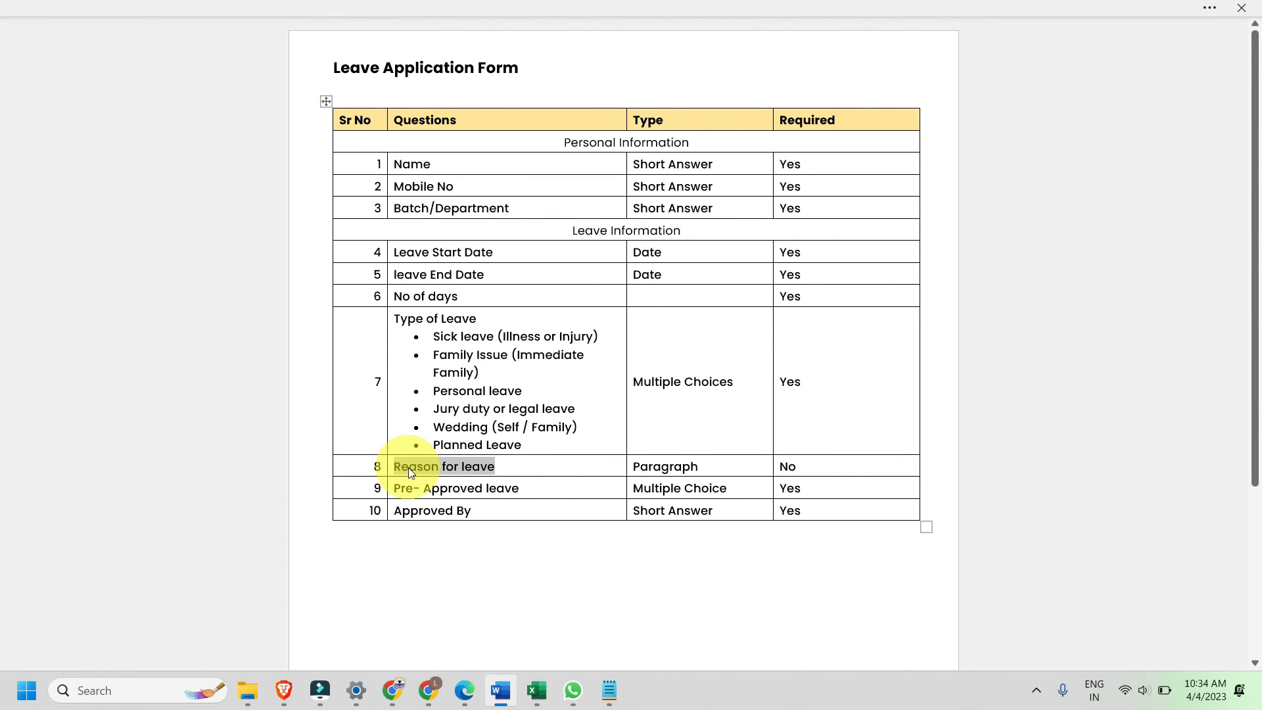
key(alt+Tab)
click(429, 527)
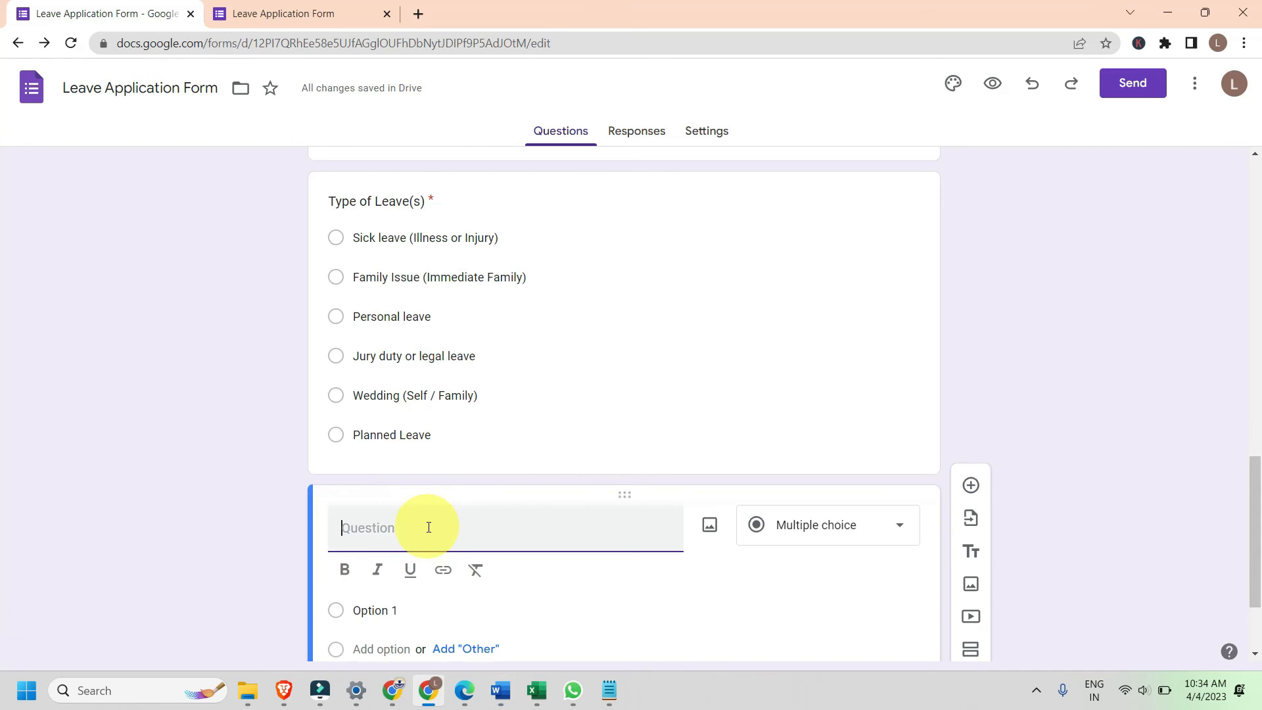
key(ctrl+v)
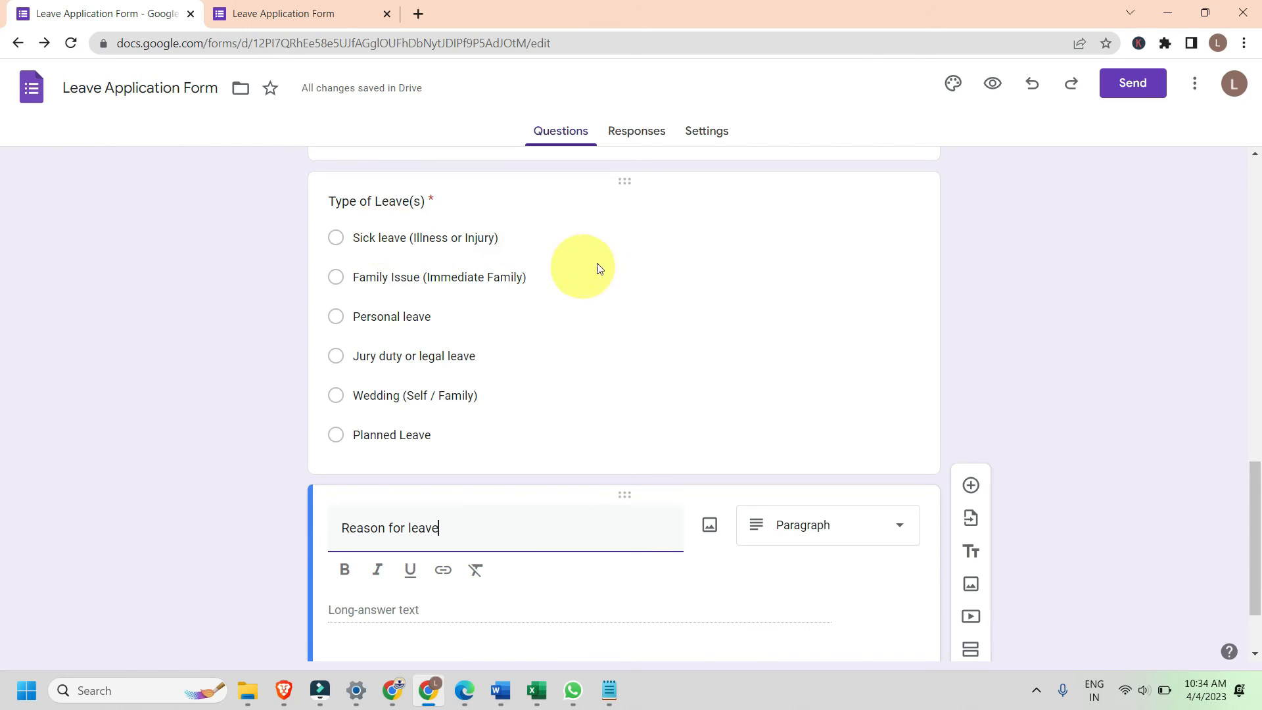
scroll(595, 267, down, 2)
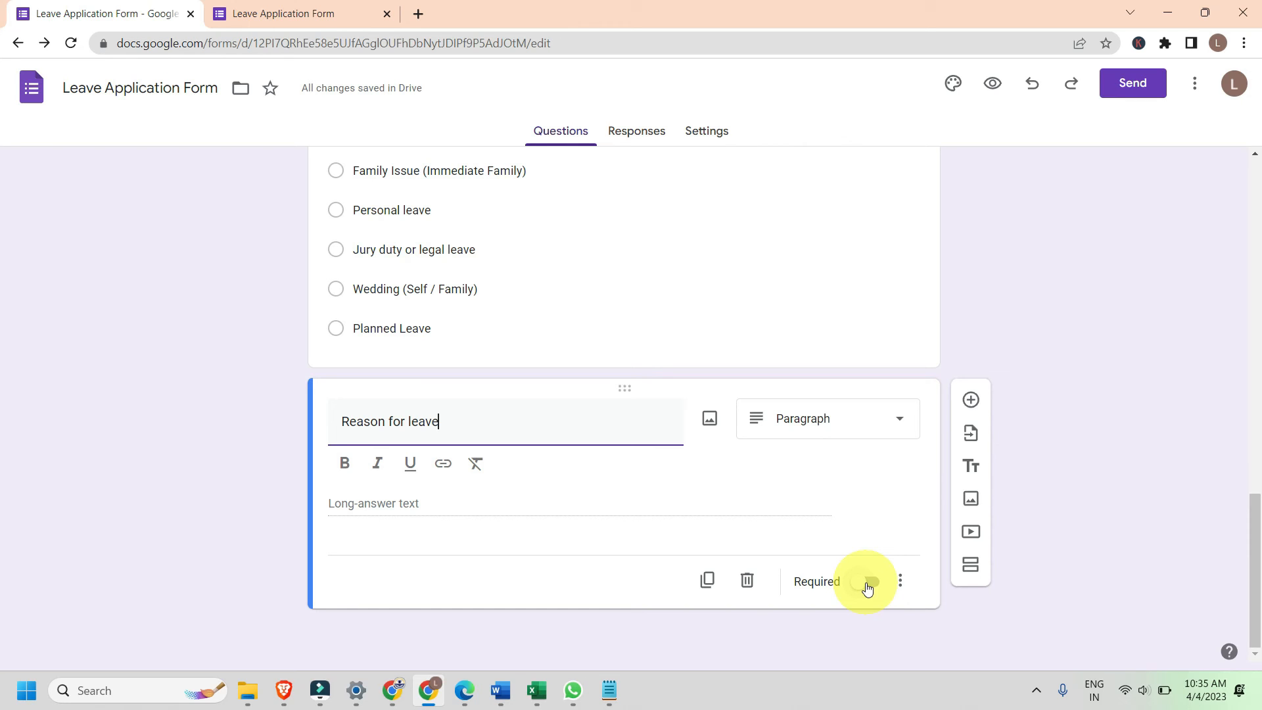
Step: Add a required Multiple choice question titled Pre- Approved leave? from the Word list, with the options Yes and No
click(971, 399)
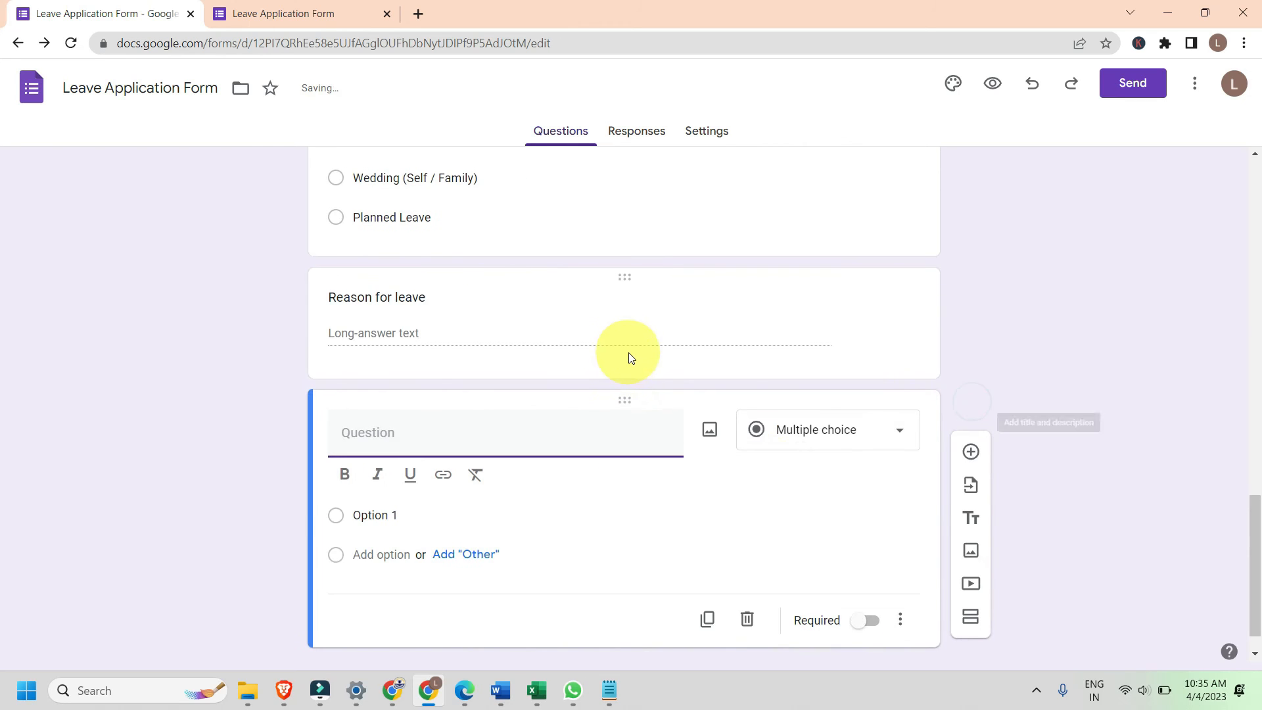
key(alt+Tab)
drag(528, 490, 403, 491)
key(ctrl+c)
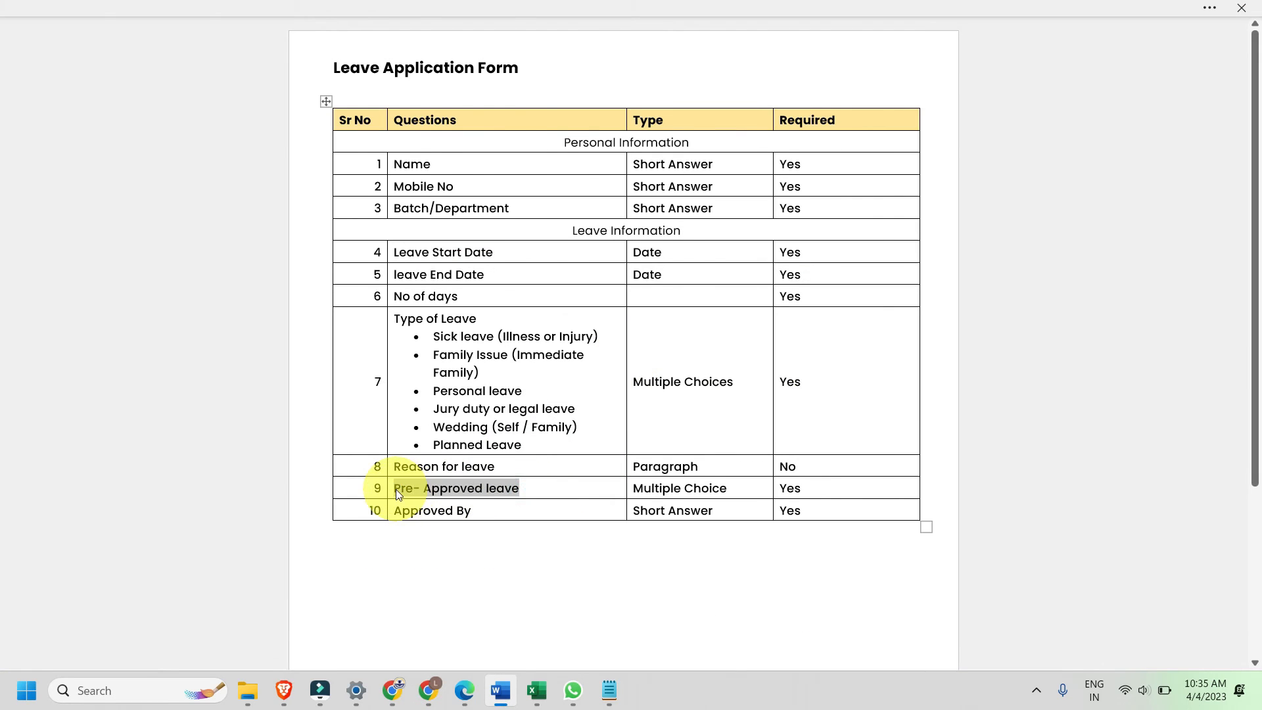
key(alt+Tab)
key(ctrl+v)
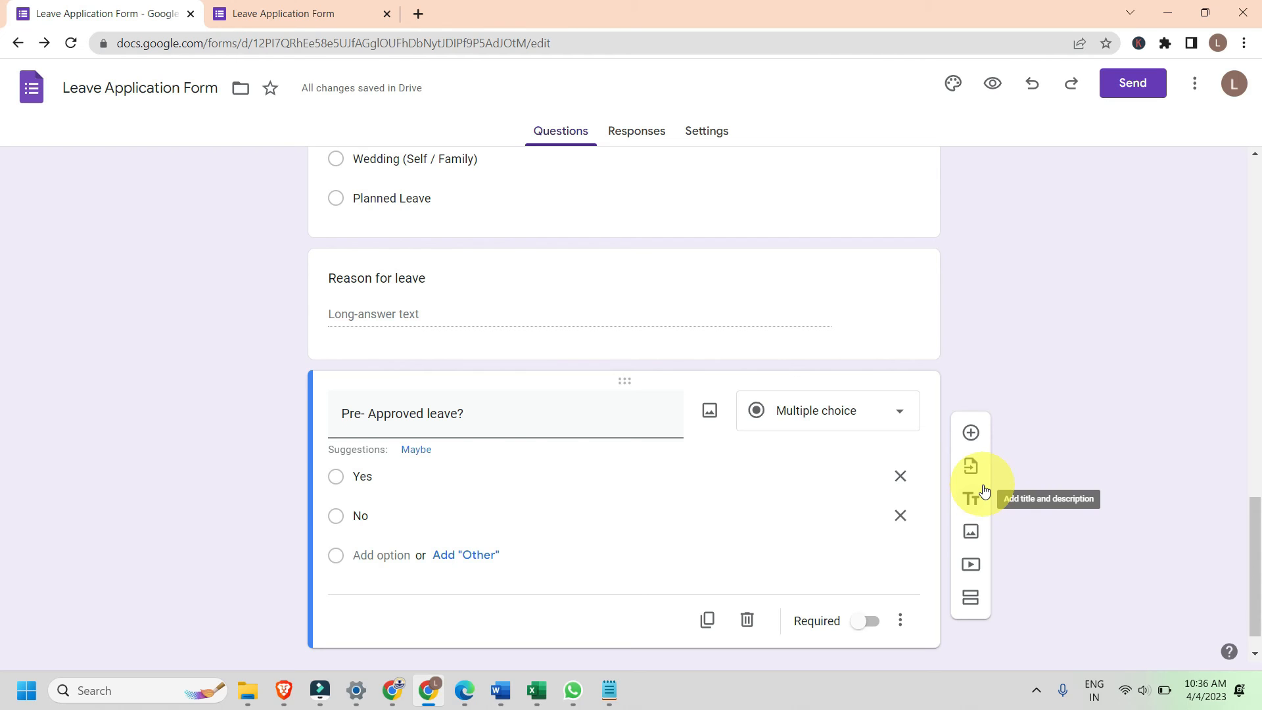
click(868, 623)
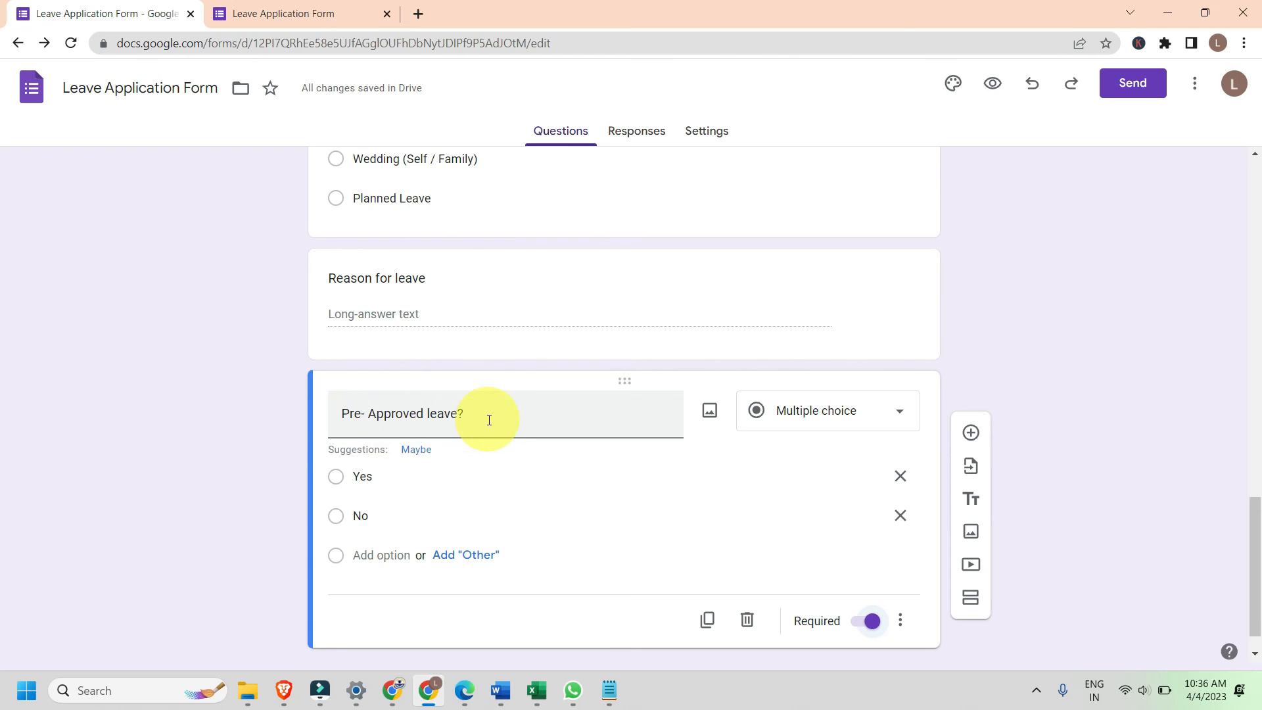
click(872, 621)
click(872, 621)
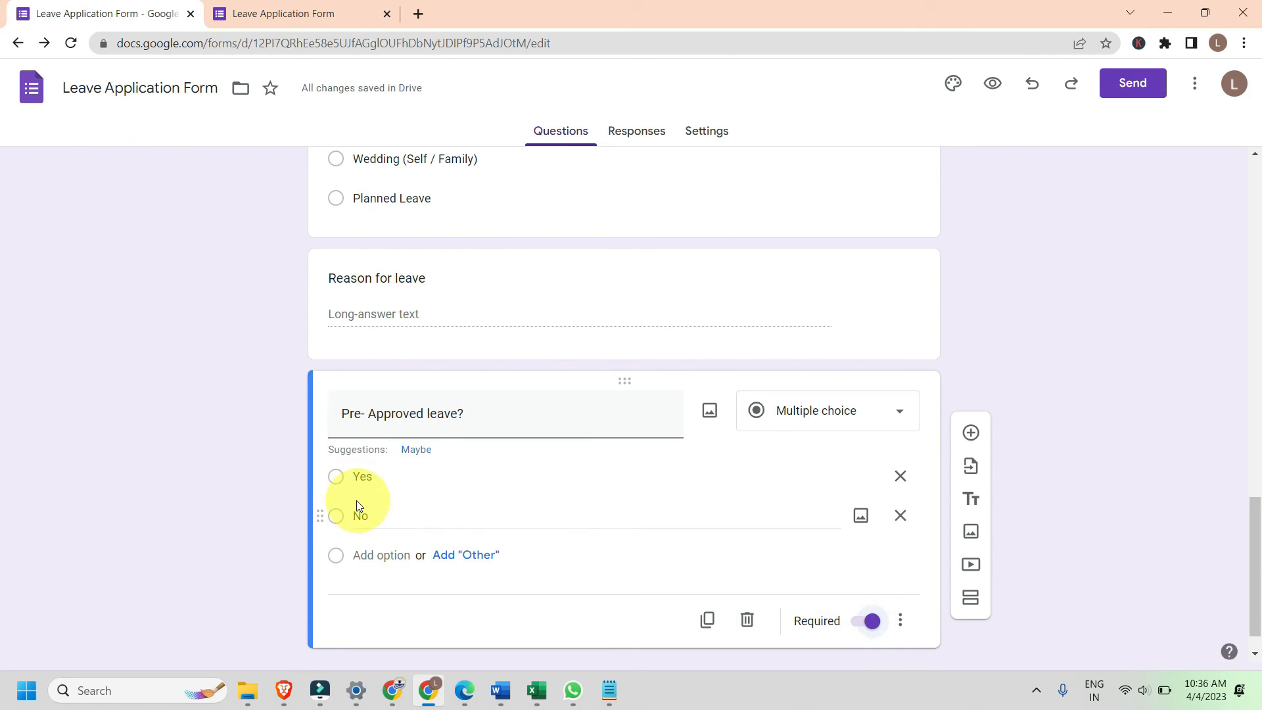
click(341, 519)
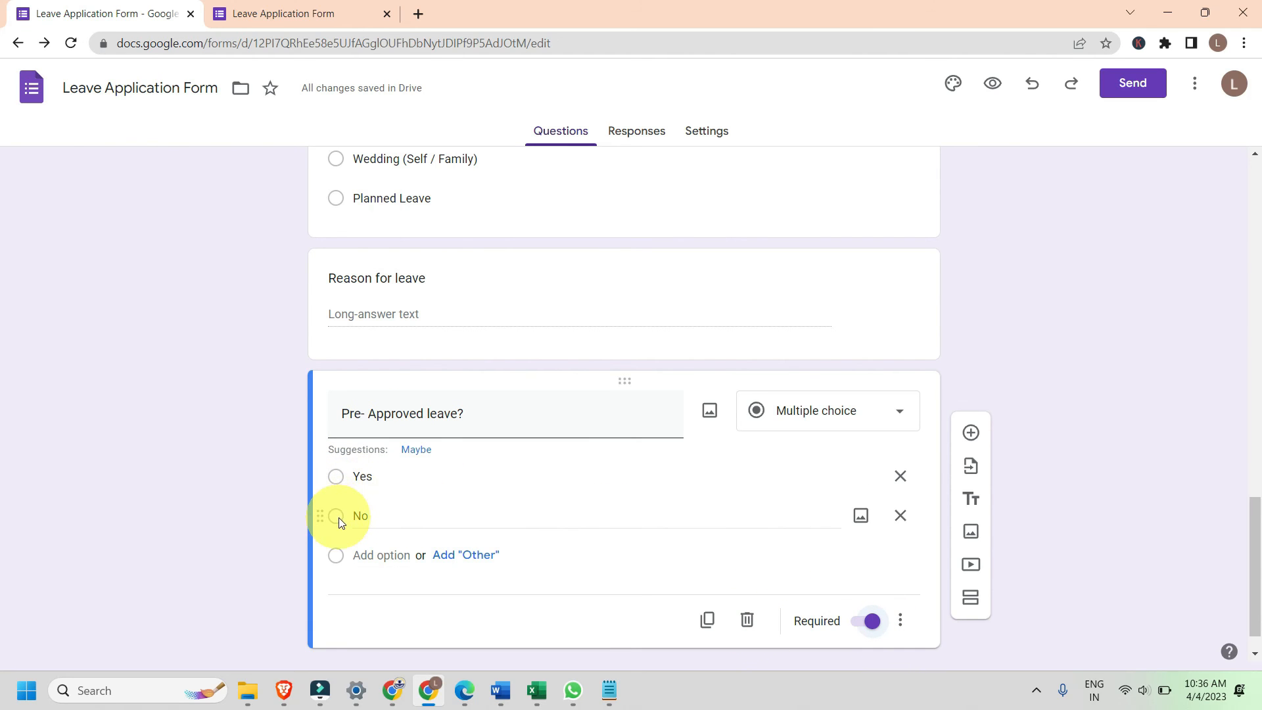
Step: Add a question titled Approved By, copied from the Word list, and set its type to Short answer
click(972, 434)
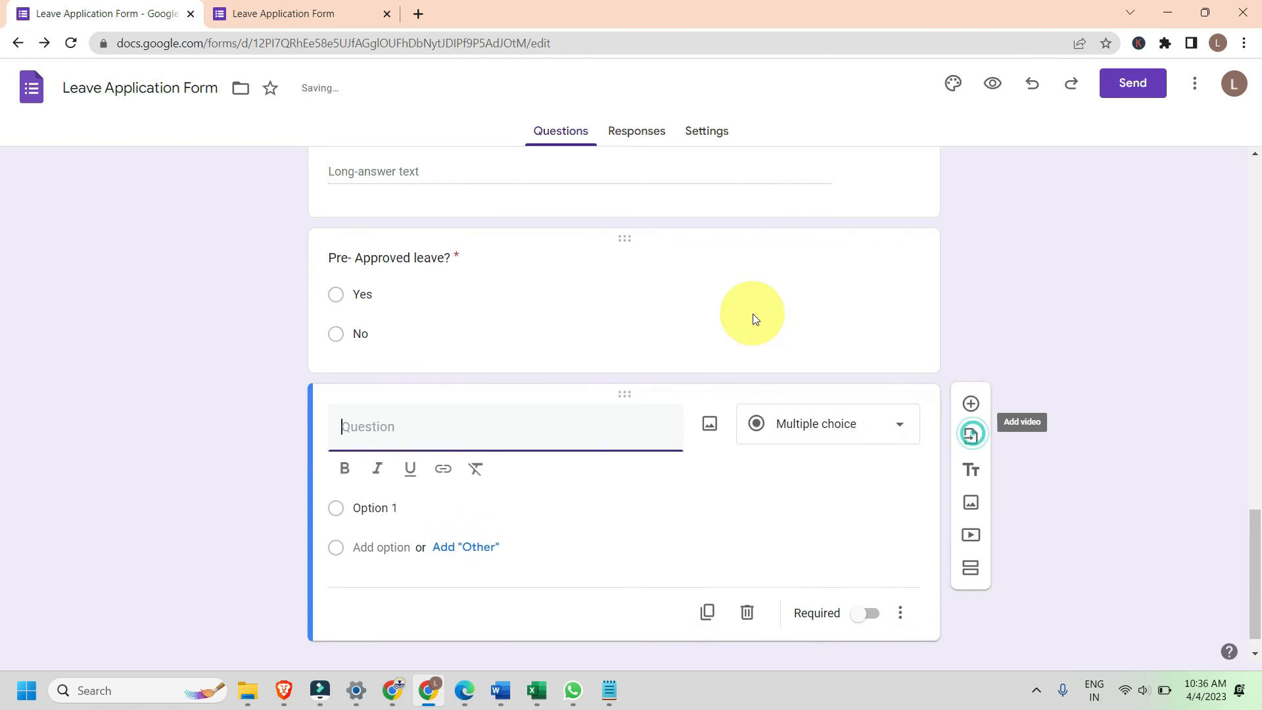
key(alt+Tab)
scroll(579, 284, down, 1)
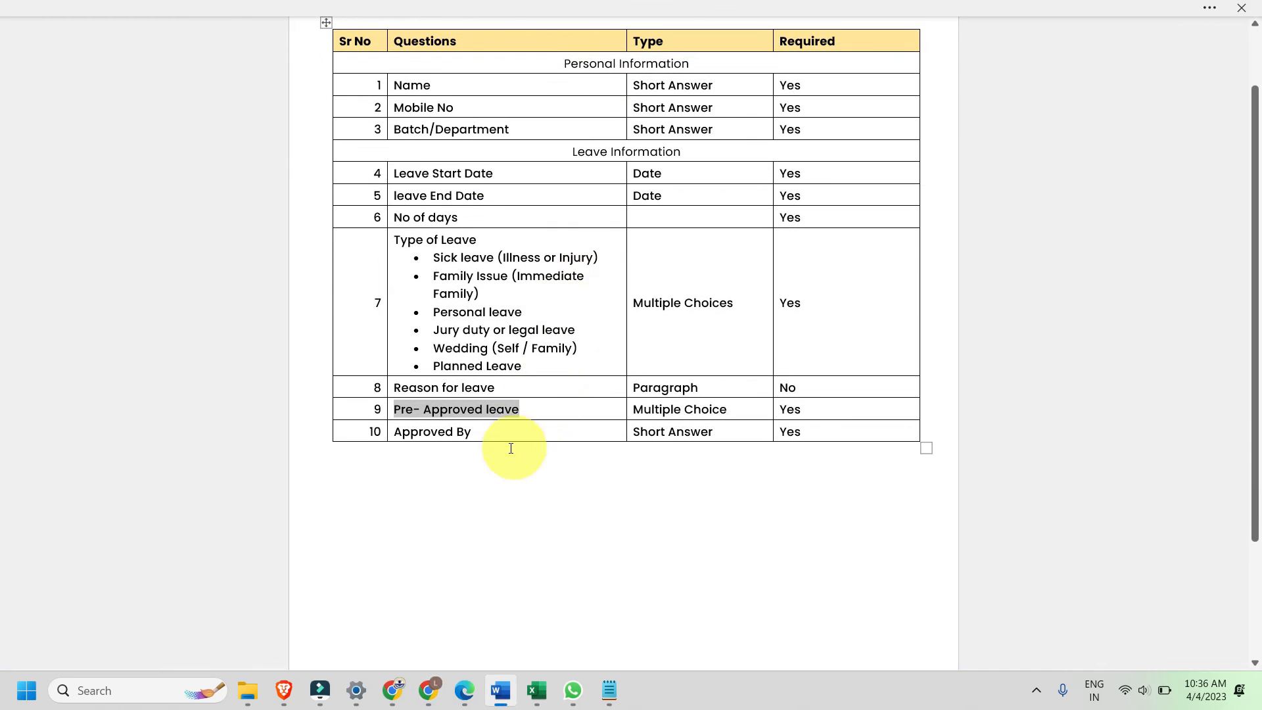
drag(479, 434, 408, 432)
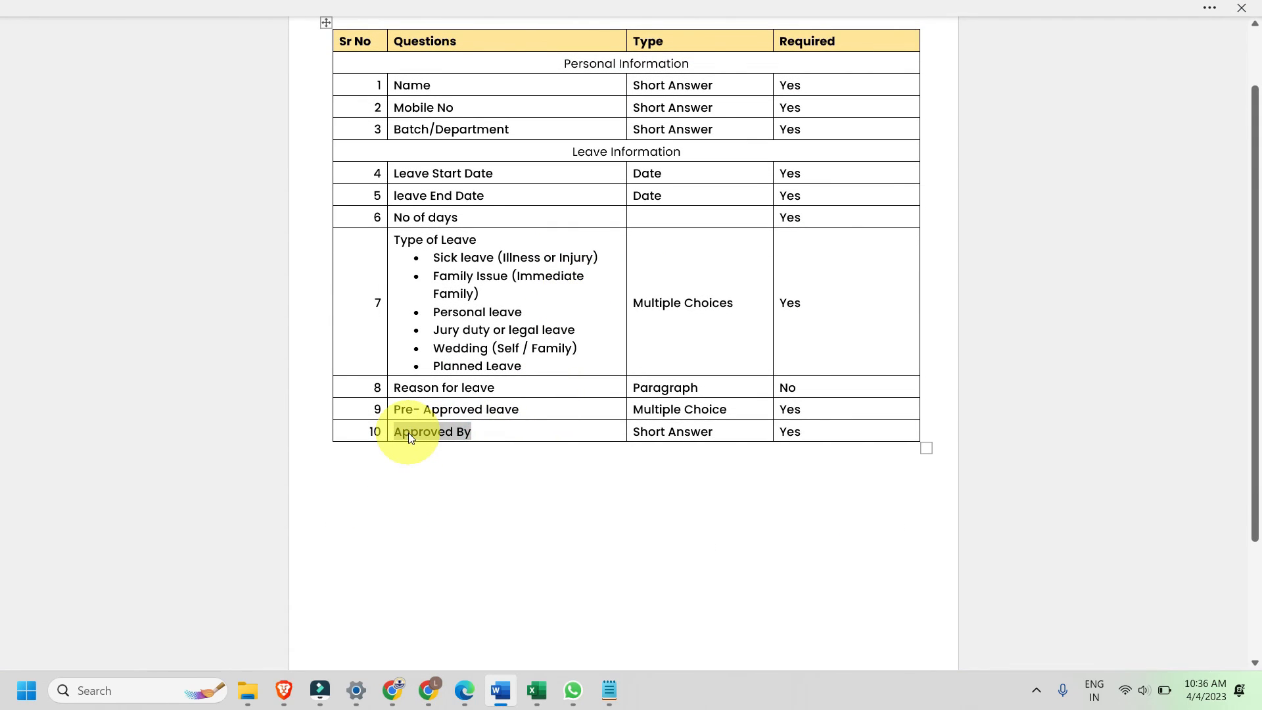
key(ctrl+c)
key(alt+Tab)
click(408, 429)
key(ctrl+v)
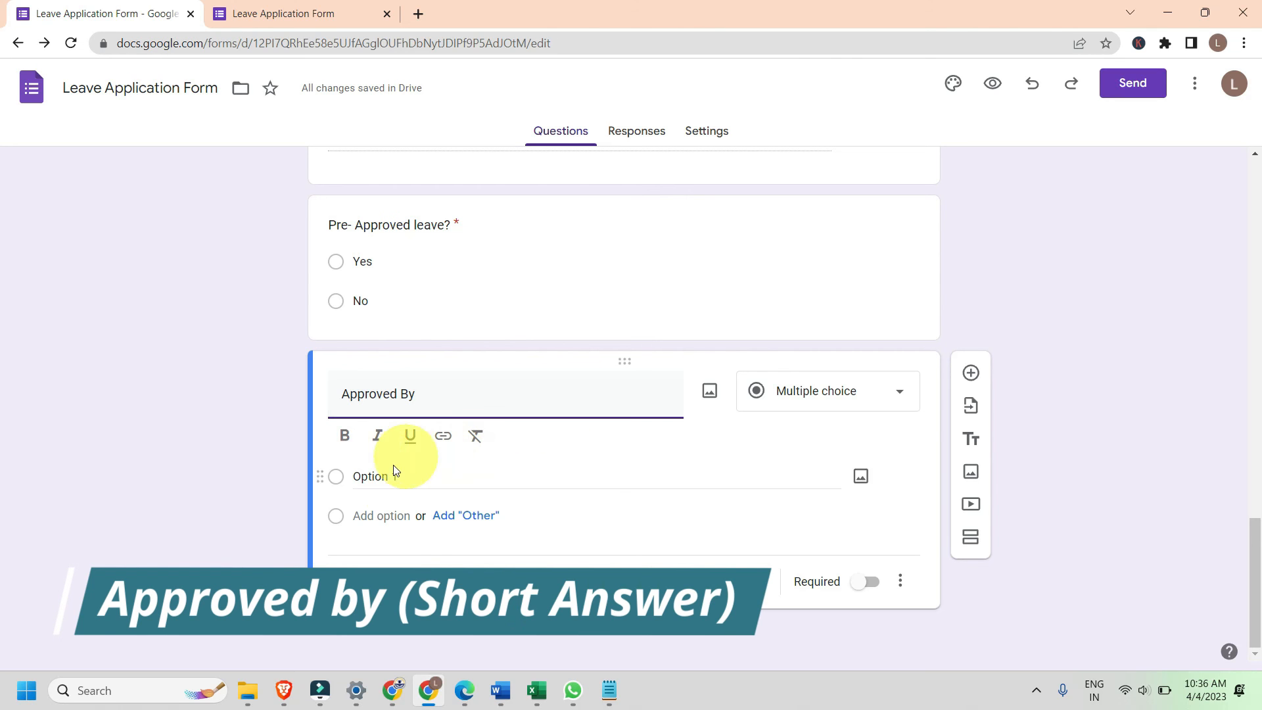
click(862, 400)
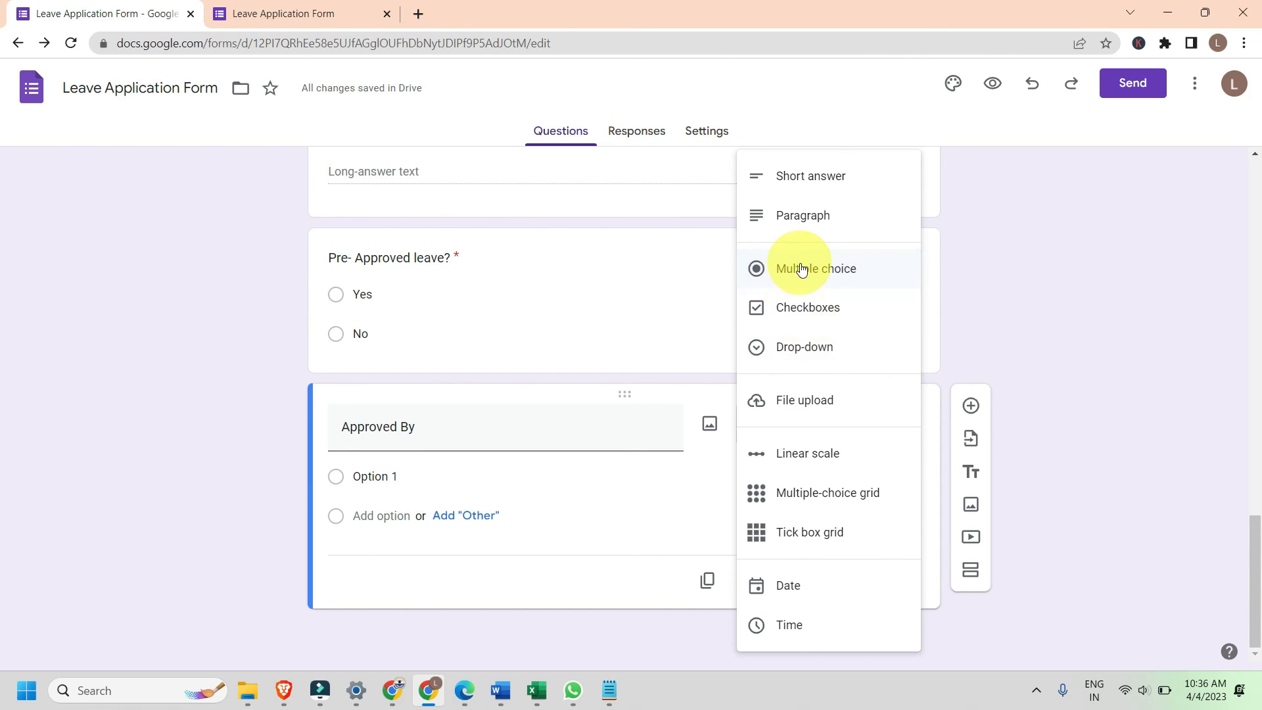
click(832, 185)
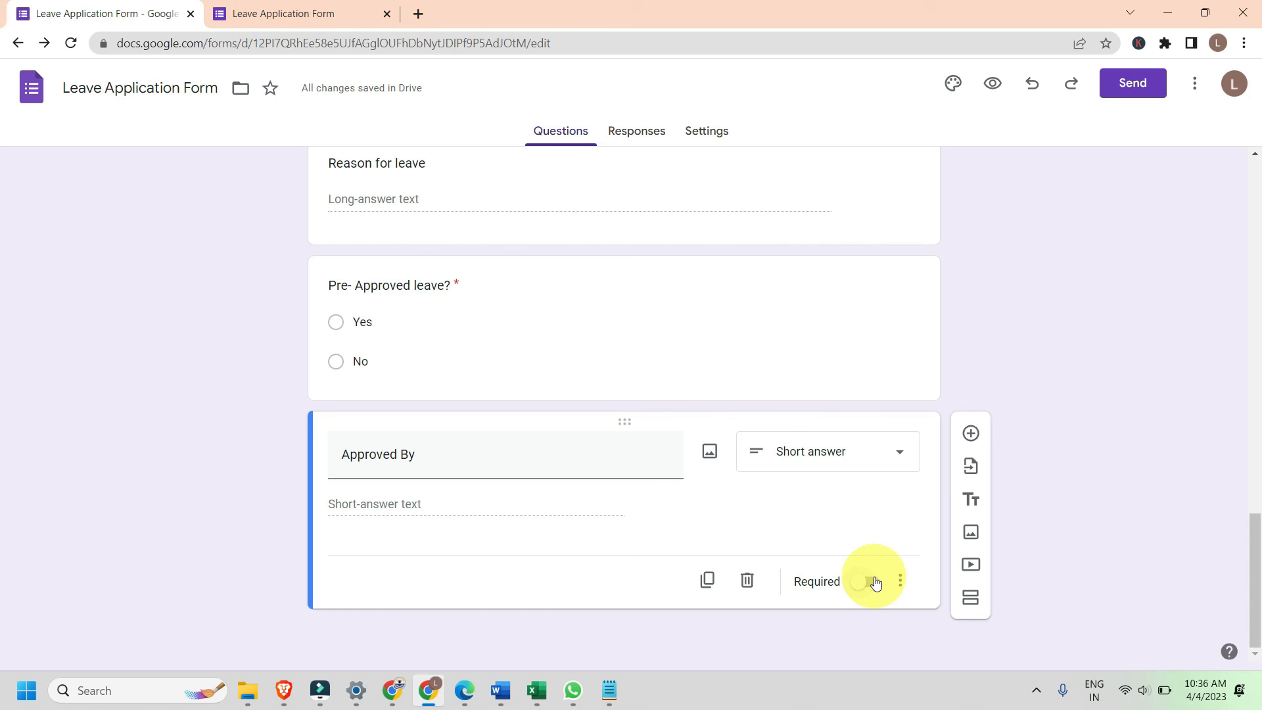
Step: Return to the form's respondent view and update it to the latest saved draft
scroll(753, 506, up, 15)
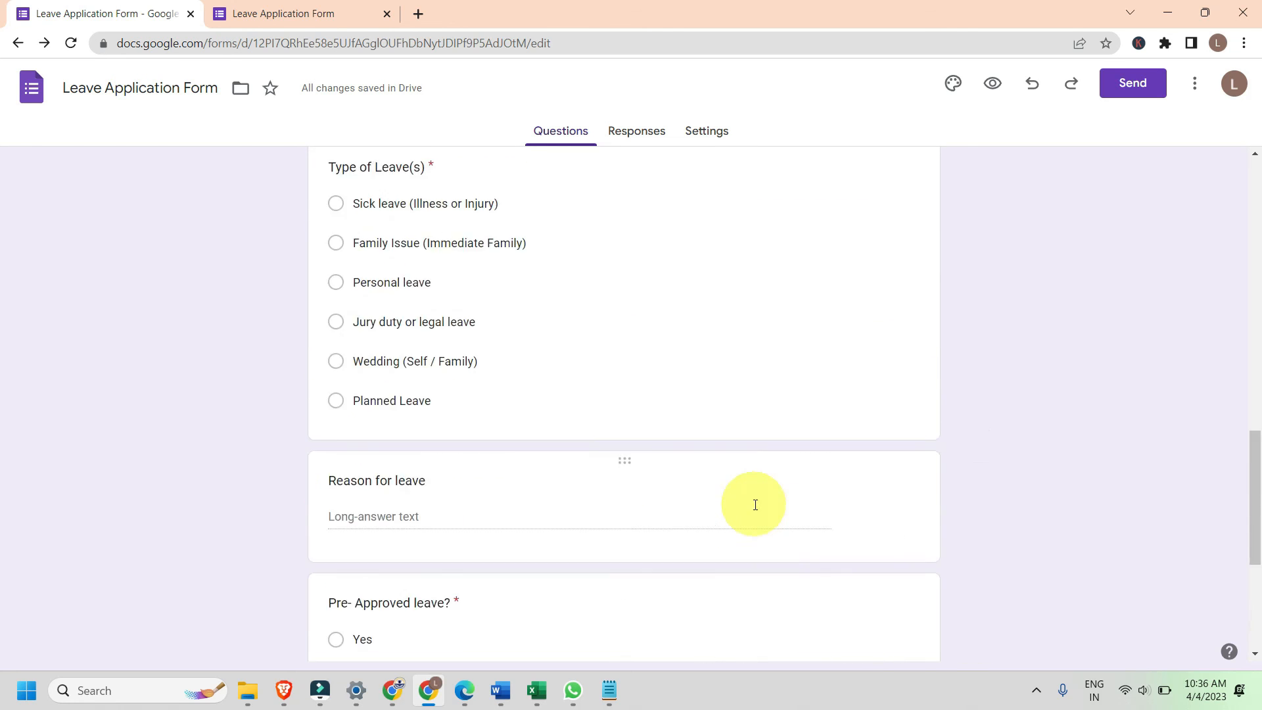
scroll(753, 506, up, 7)
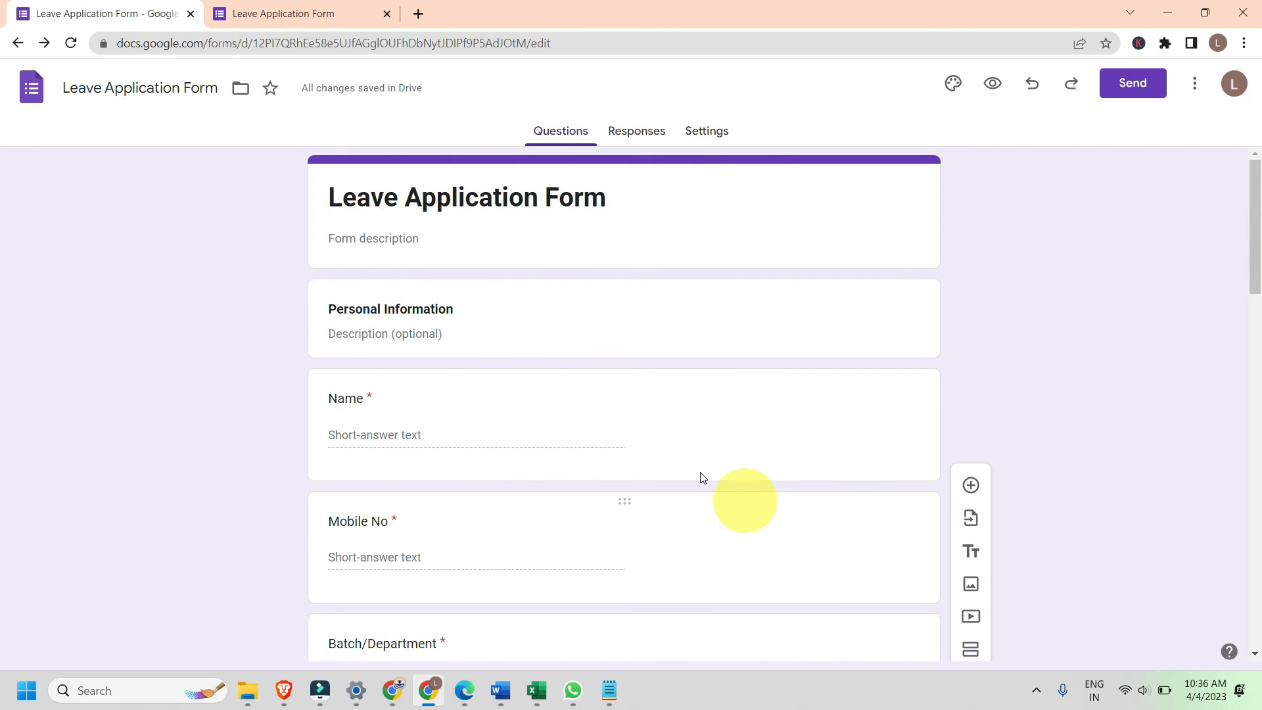
click(258, 8)
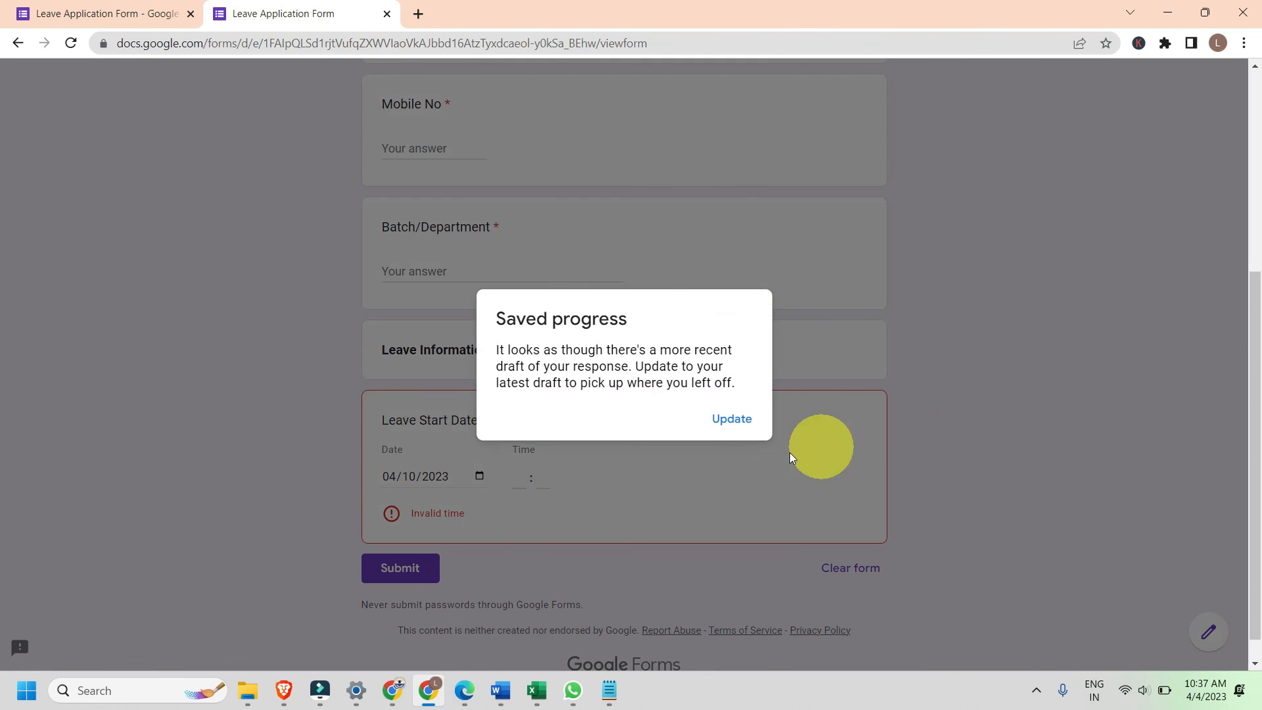
click(732, 420)
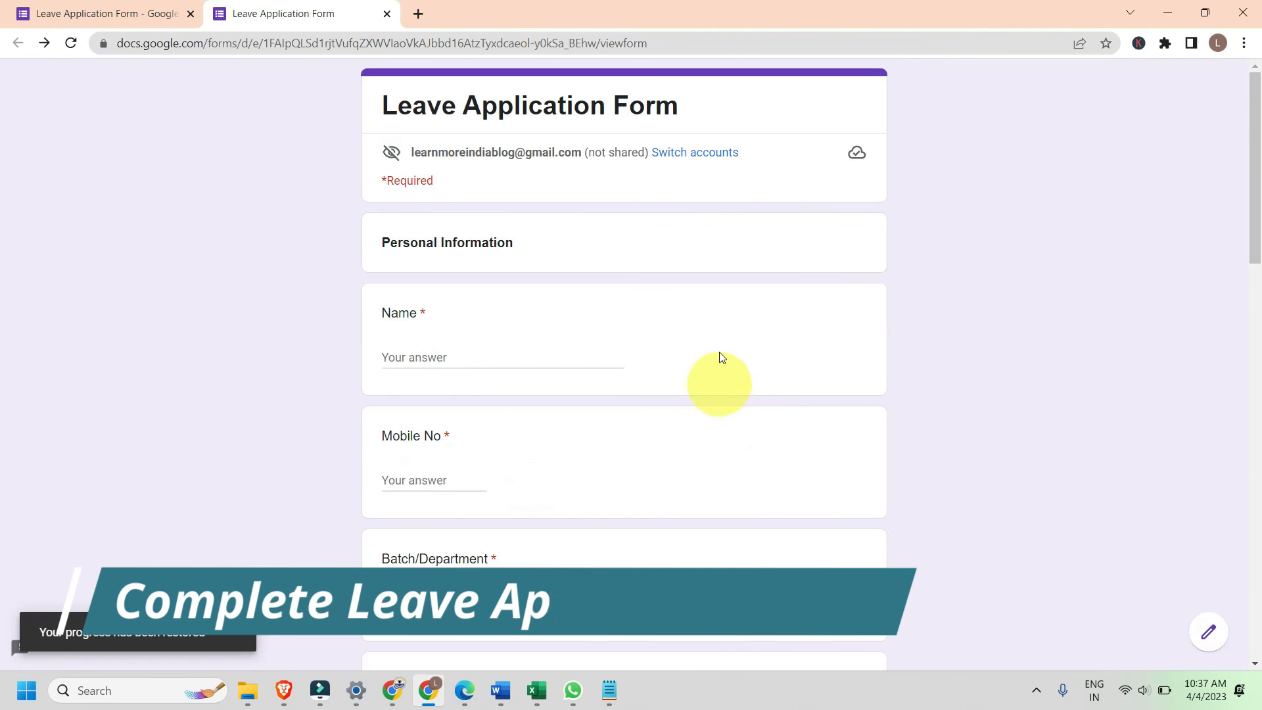
Step: Review the form's title, the Personal Information questions and the start of the Leave Information section in the respondent view
drag(381, 102, 698, 113)
click(704, 117)
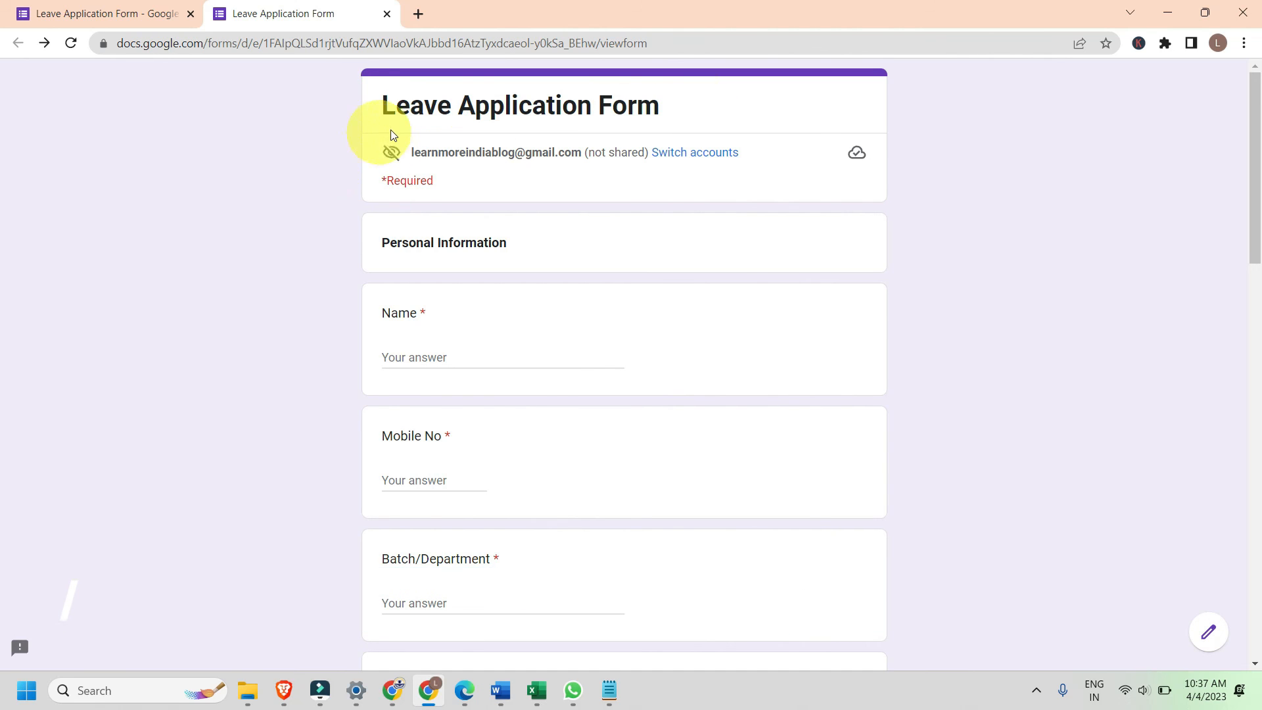
drag(365, 109, 758, 104)
click(756, 103)
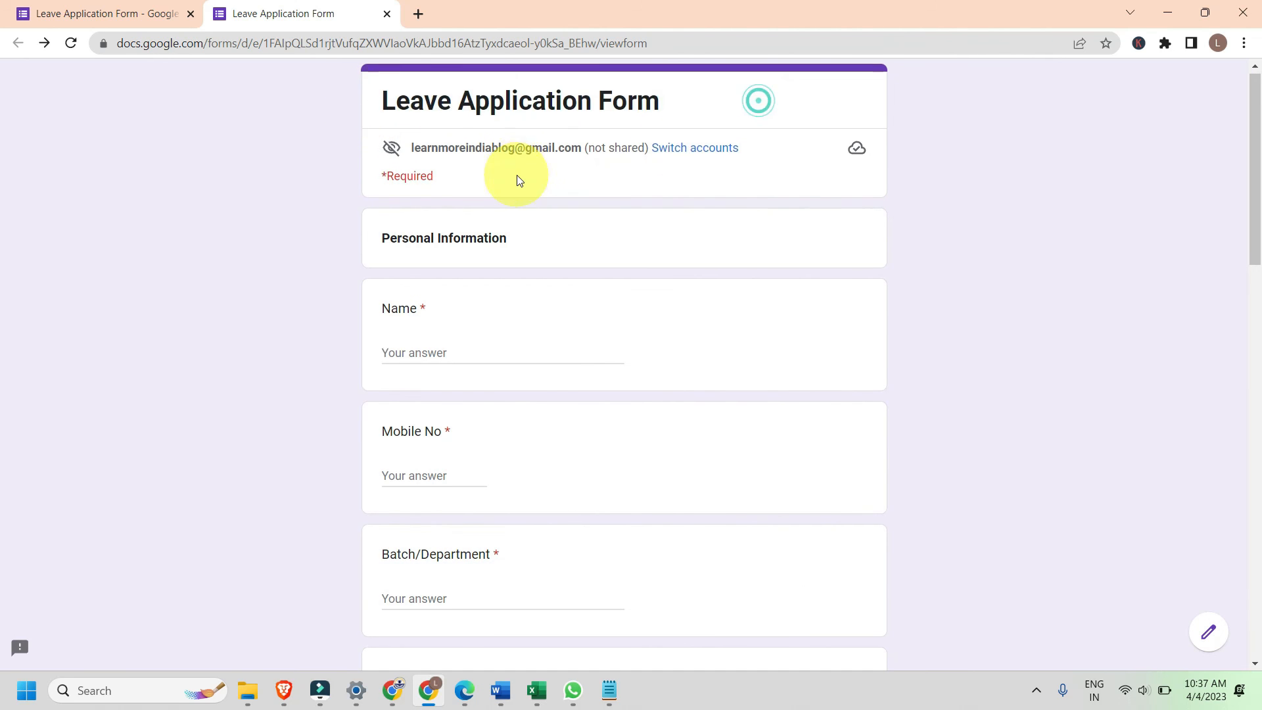
scroll(453, 171, down, 1)
drag(394, 164, 693, 473)
click(1050, 362)
scroll(486, 293, down, 1)
drag(377, 148, 434, 238)
drag(376, 272, 492, 269)
scroll(460, 270, down, 2)
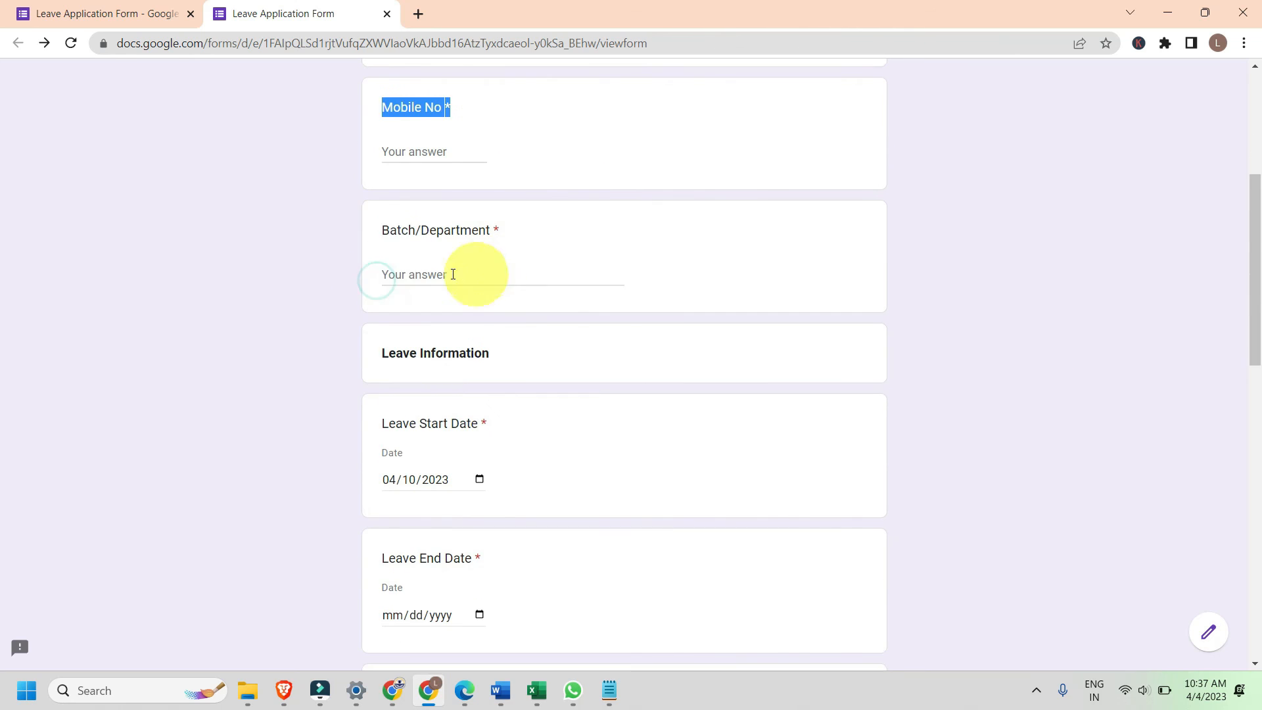
drag(378, 232, 541, 238)
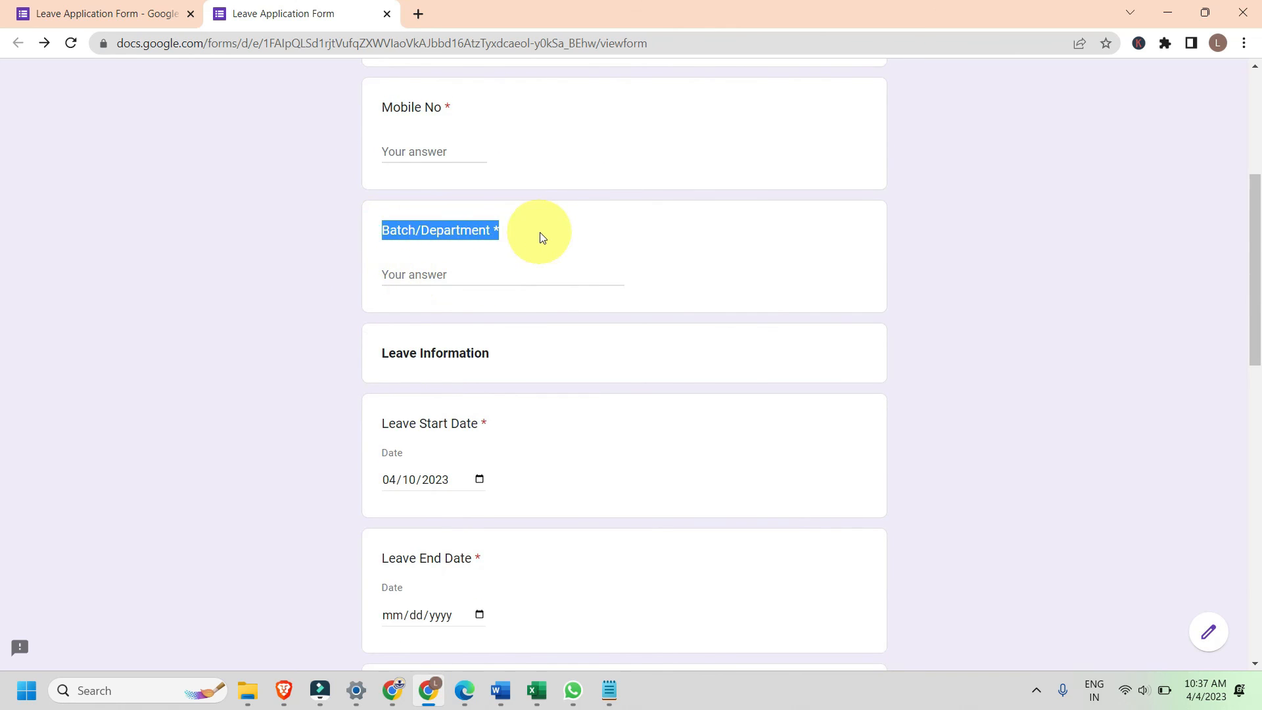
scroll(603, 192, down, 2)
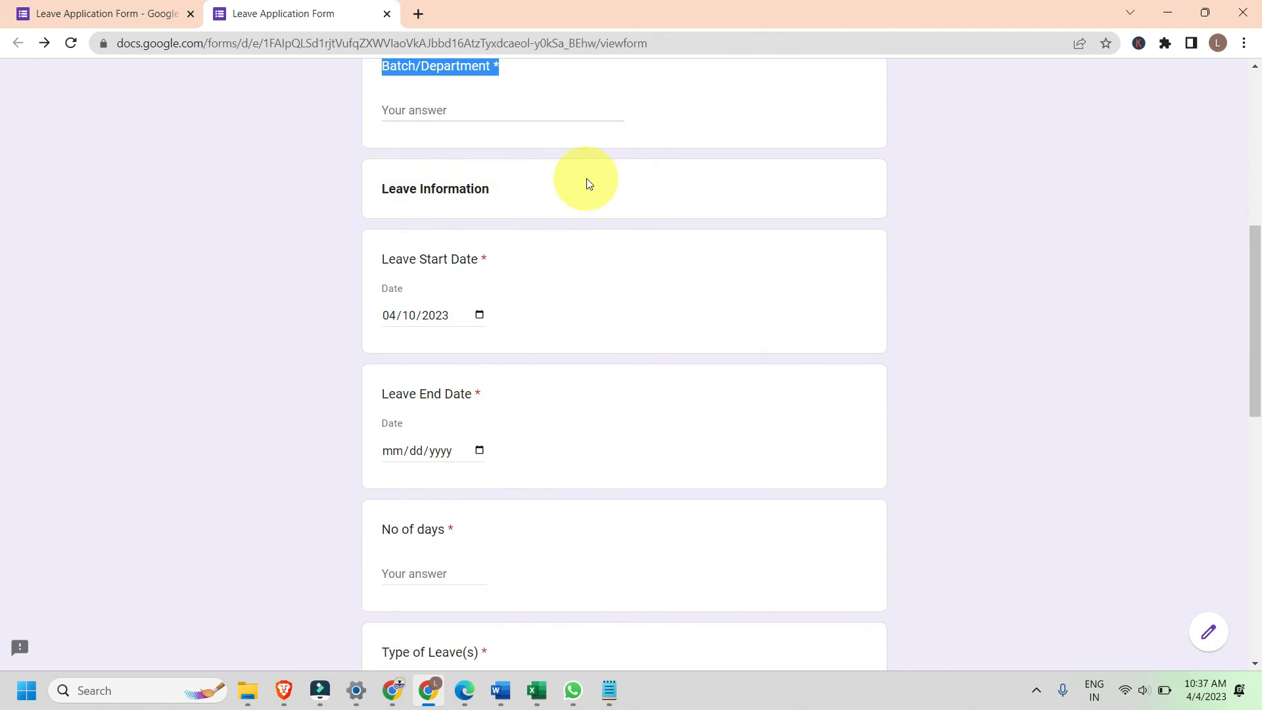
scroll(603, 333, down, 1)
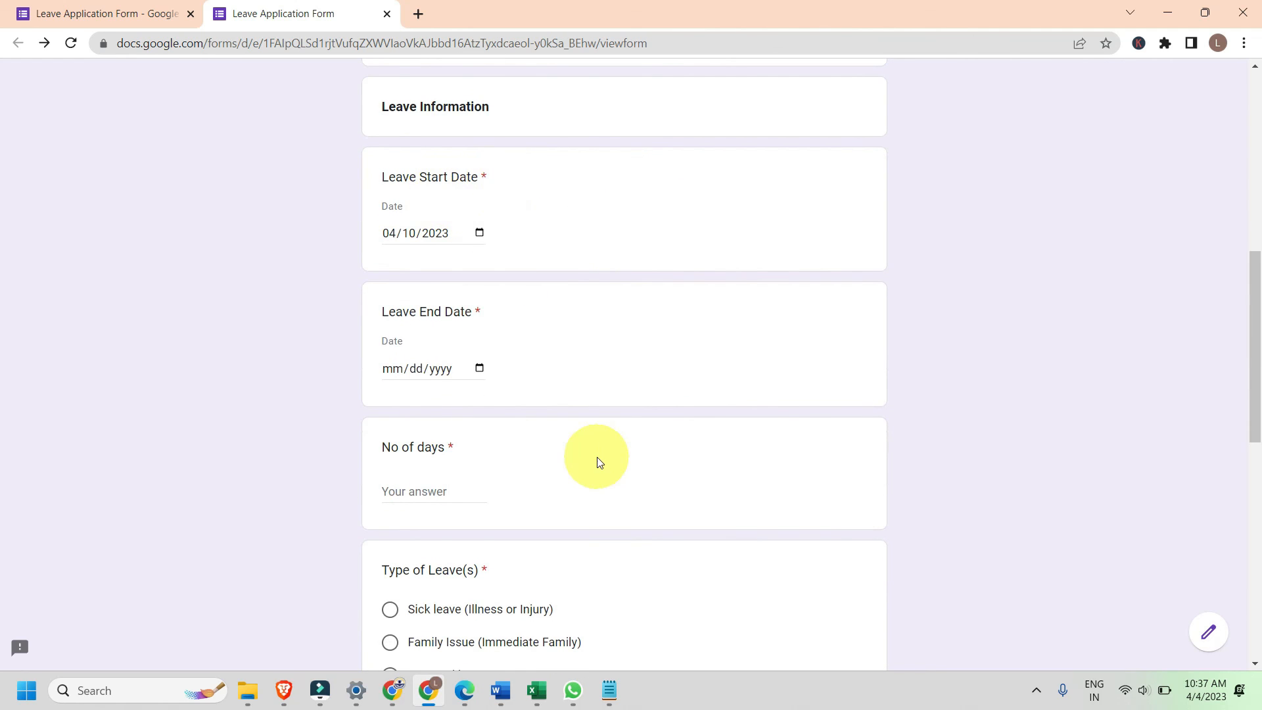
Step: Set both the Leave Start Date and the Leave End Date to 04/04/2023
click(480, 233)
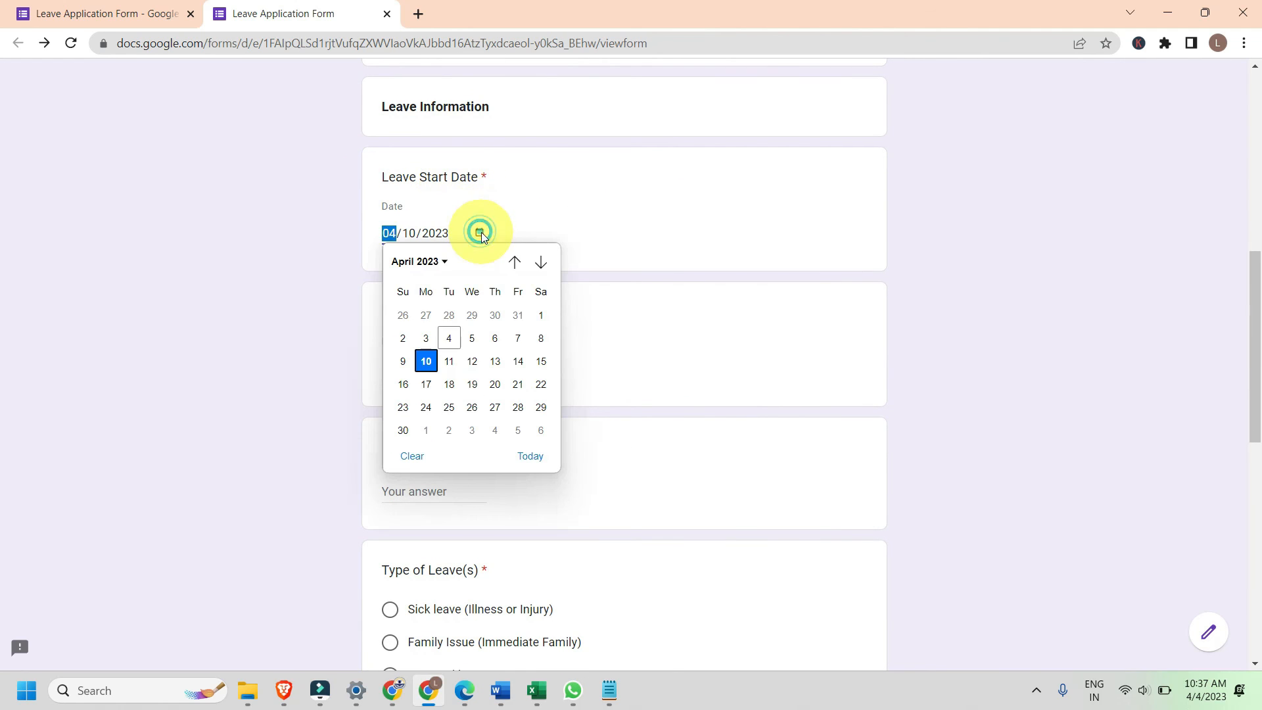
click(448, 339)
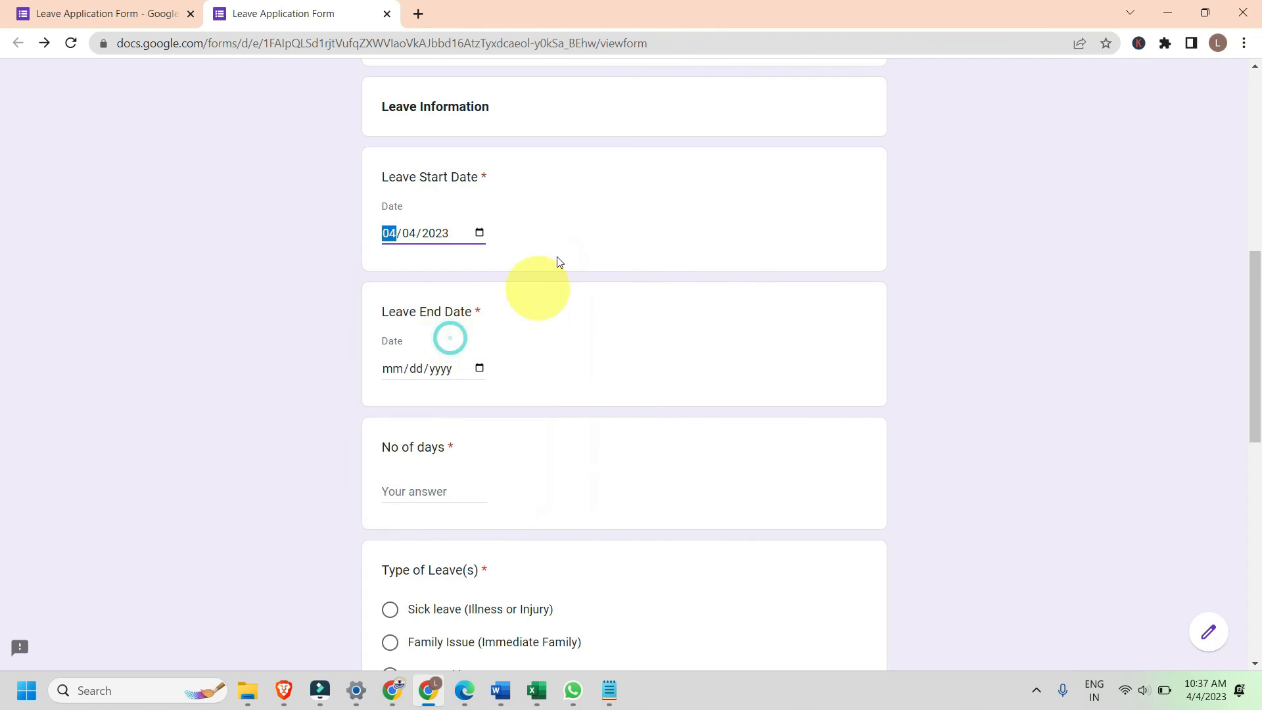
scroll(549, 247, down, 1)
click(482, 288)
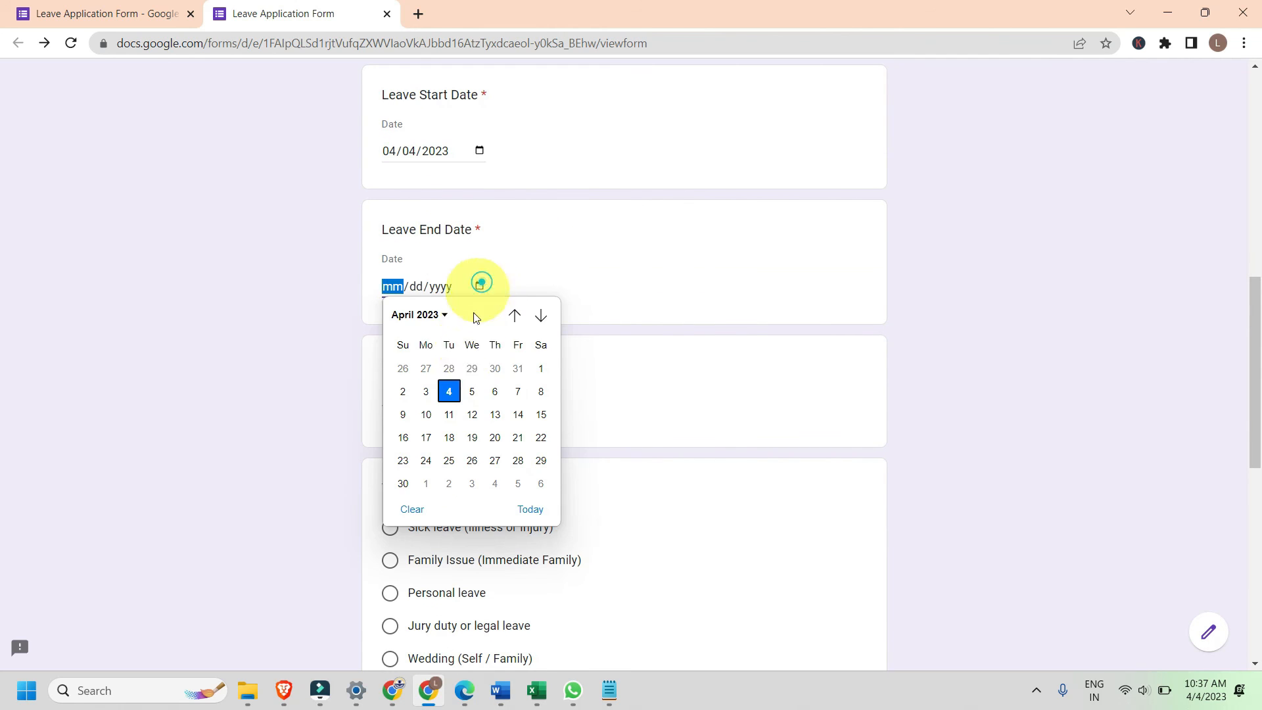
click(447, 391)
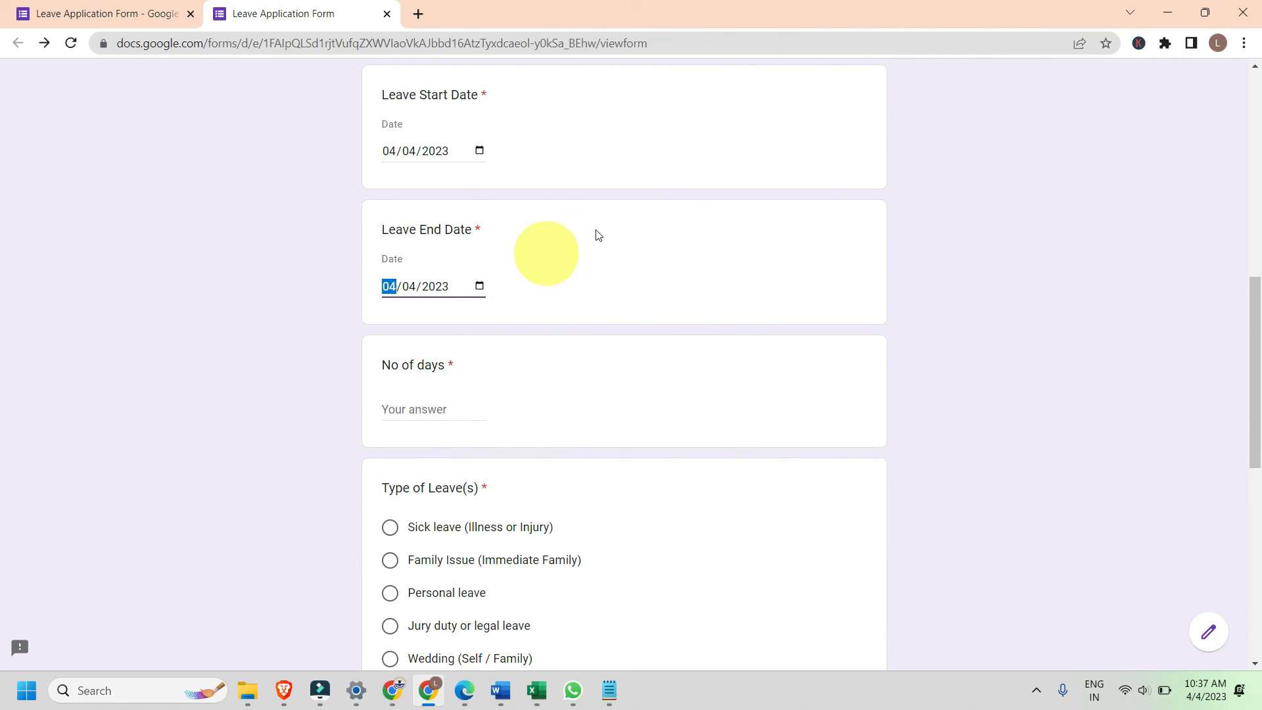
Step: Enter 1 for No of days and choose Sick leave (Illness or Injury) as the type of leave
scroll(578, 224, down, 3)
click(421, 164)
text(1)
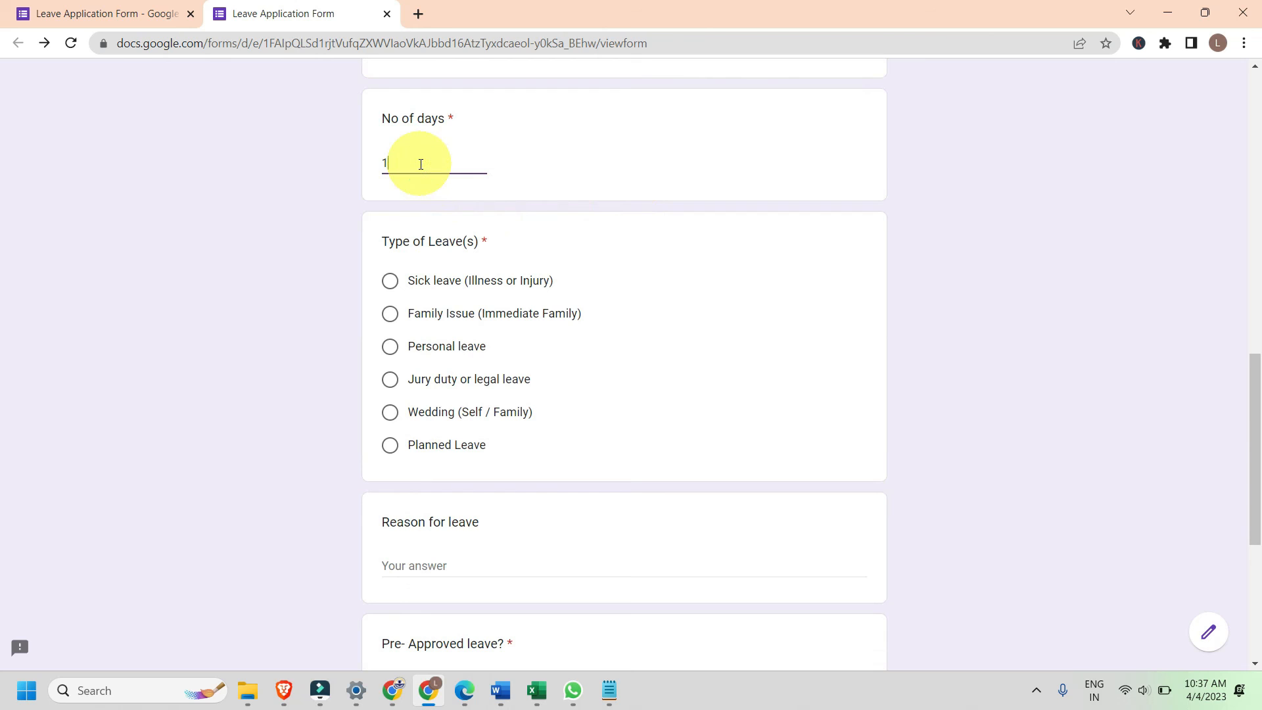
click(391, 280)
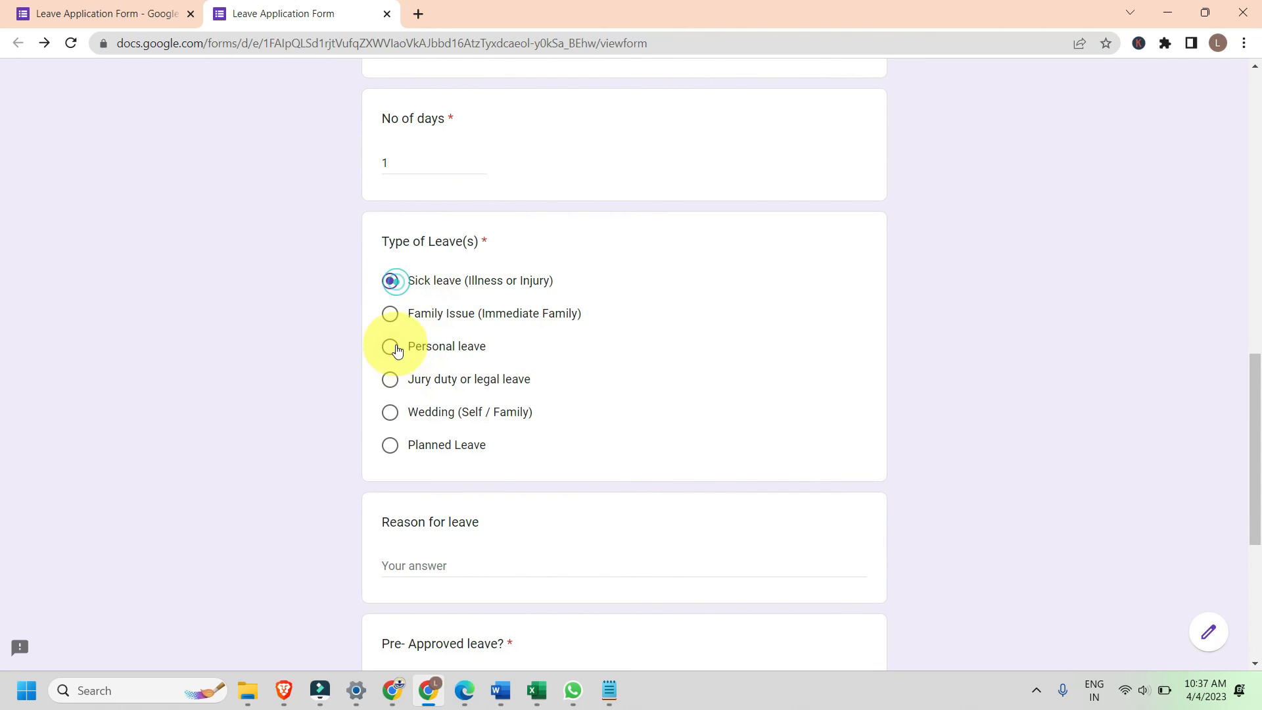
scroll(307, 313, down, 2)
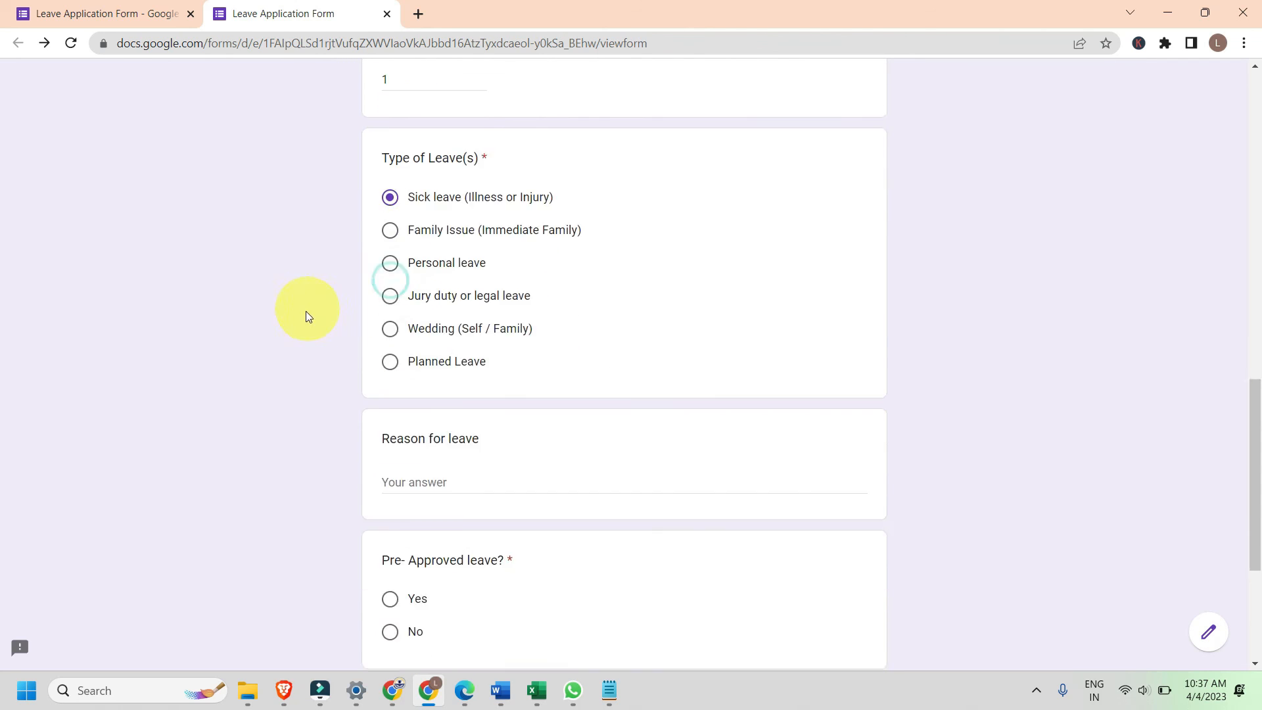
Step: Enter "cough and cold" as the reason for leave, answer No to Pre-Approved leave, and try to submit the form
click(435, 401)
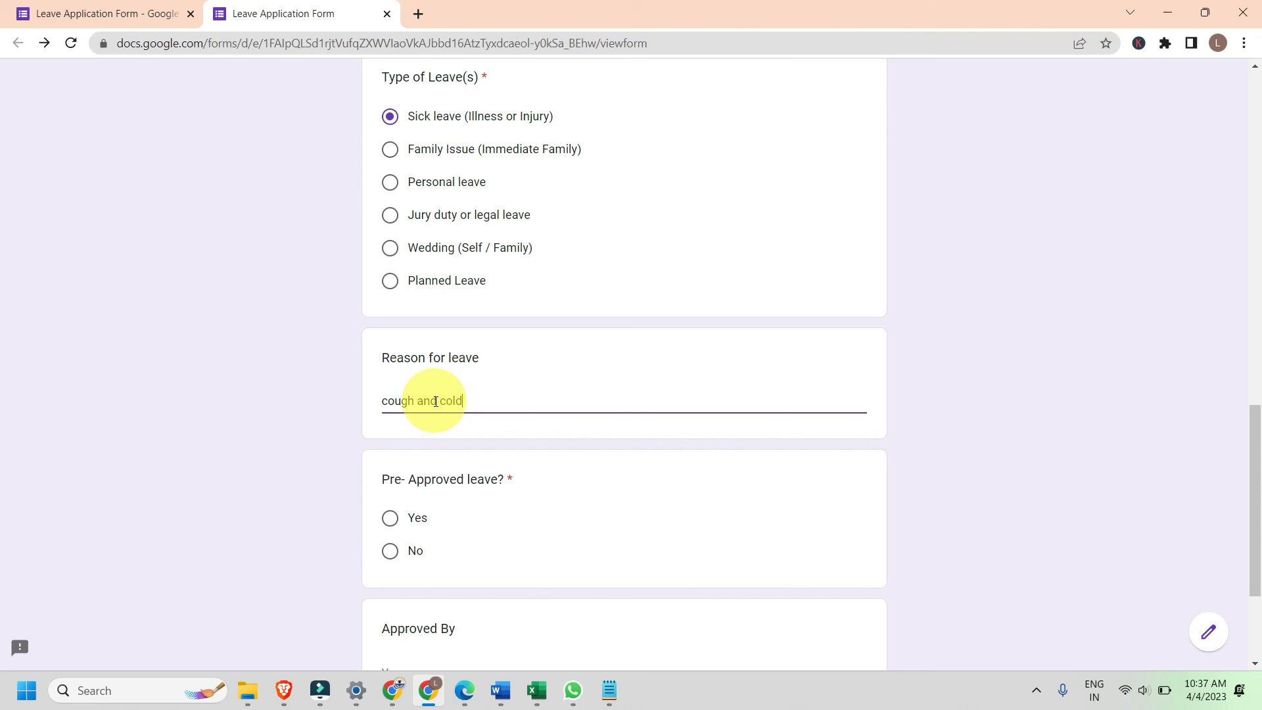
scroll(591, 286, down, 1)
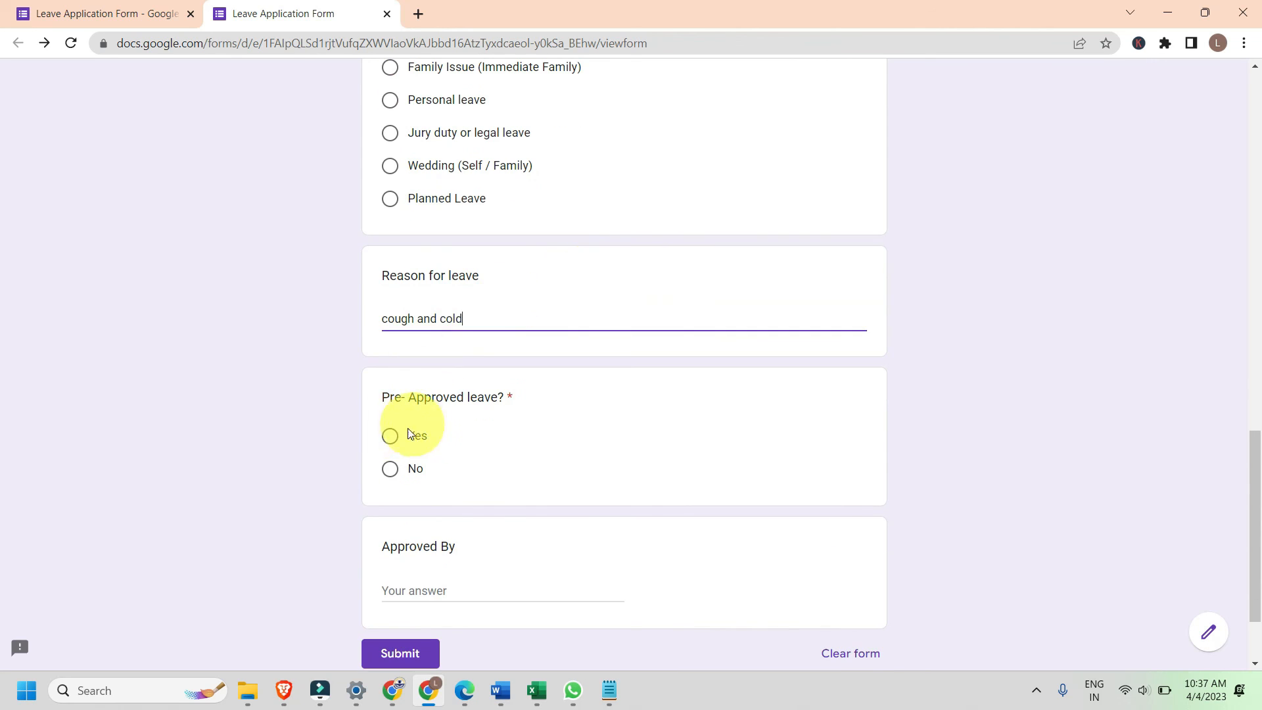
click(402, 655)
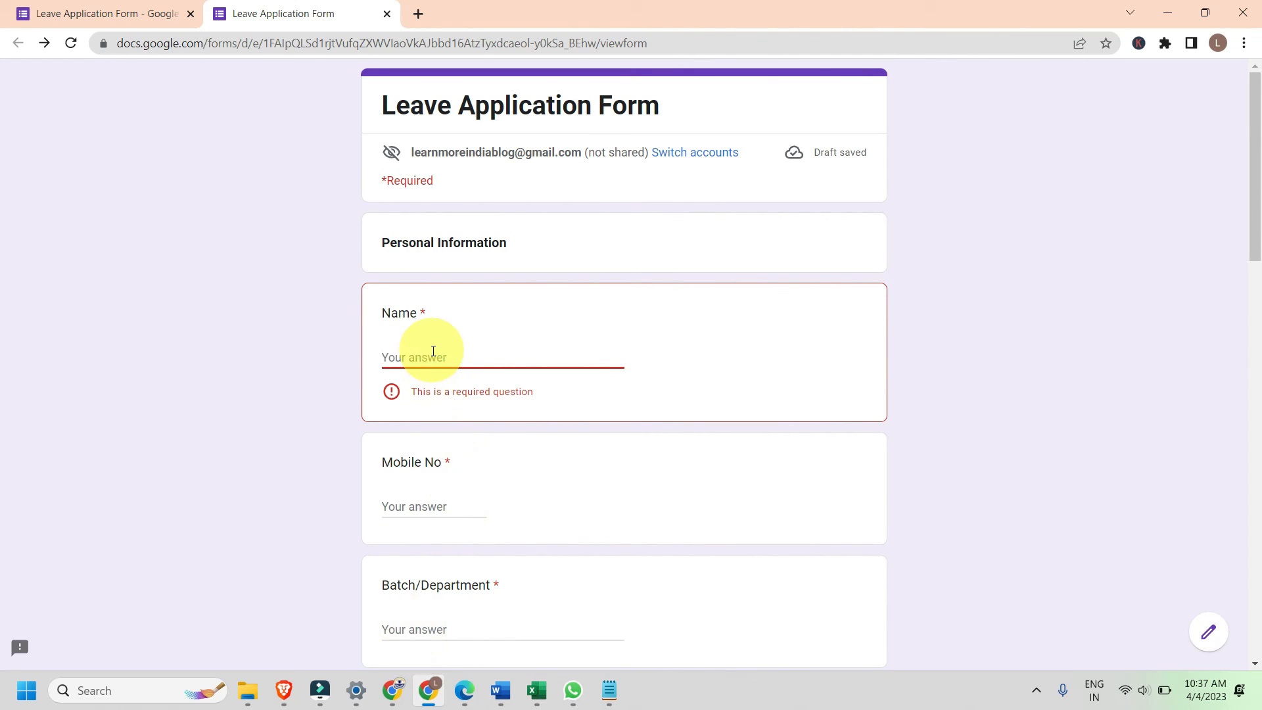
Step: Fill in the Personal Information section with the applicant's name and mobile number, and Office as the Batch/Department
text(Ramjeeavn)
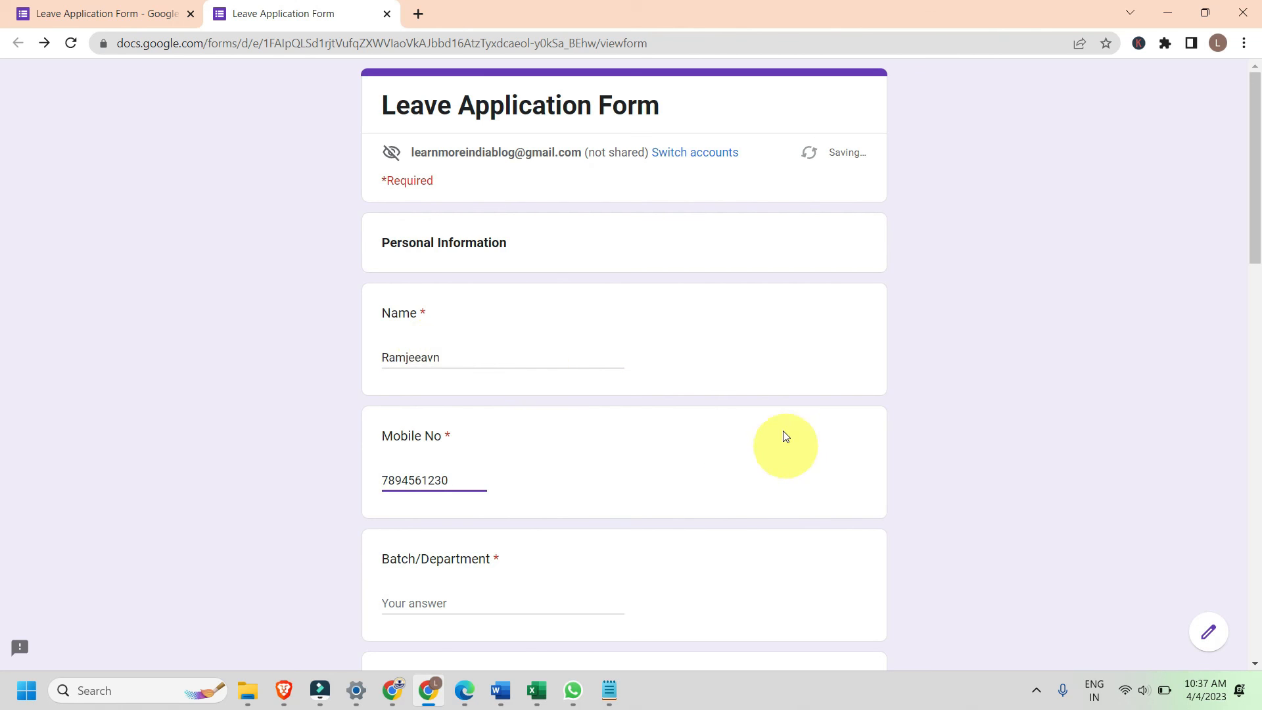
scroll(776, 421, down, 5)
click(403, 273)
text(Office)
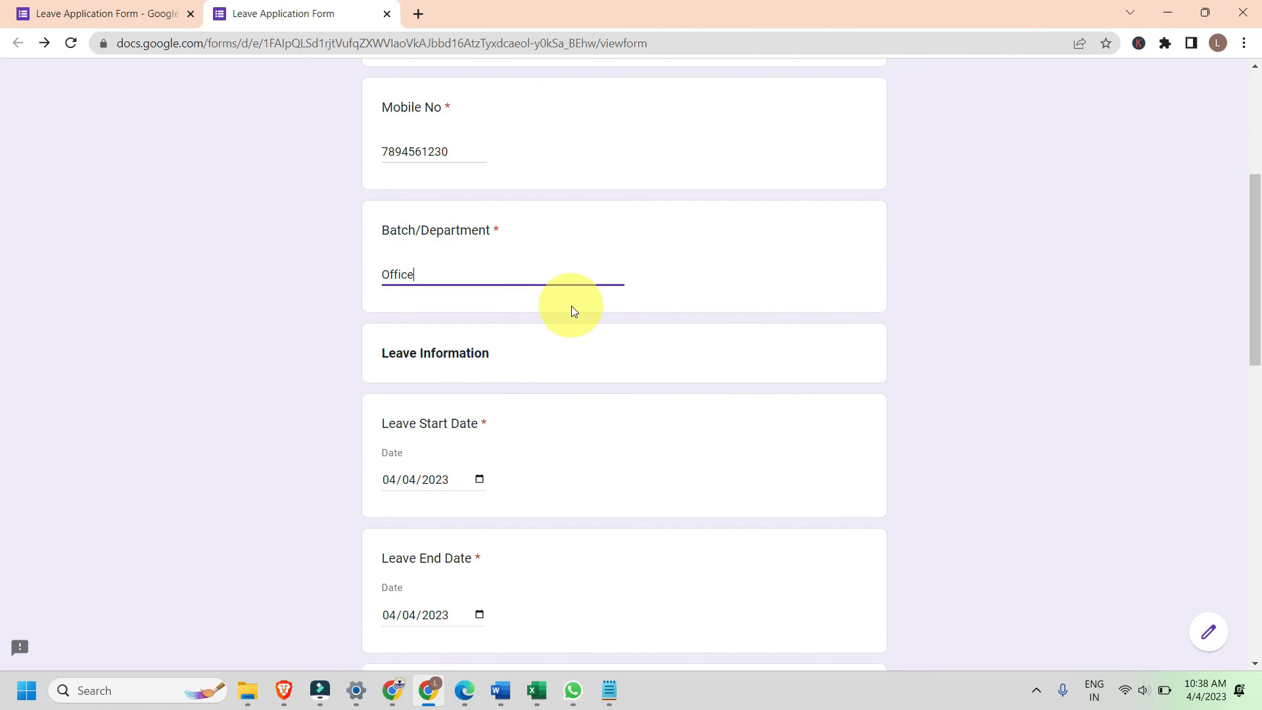
Step: Submit the completed leave application and start another response
scroll(653, 344, down, 9)
scroll(681, 356, down, 5)
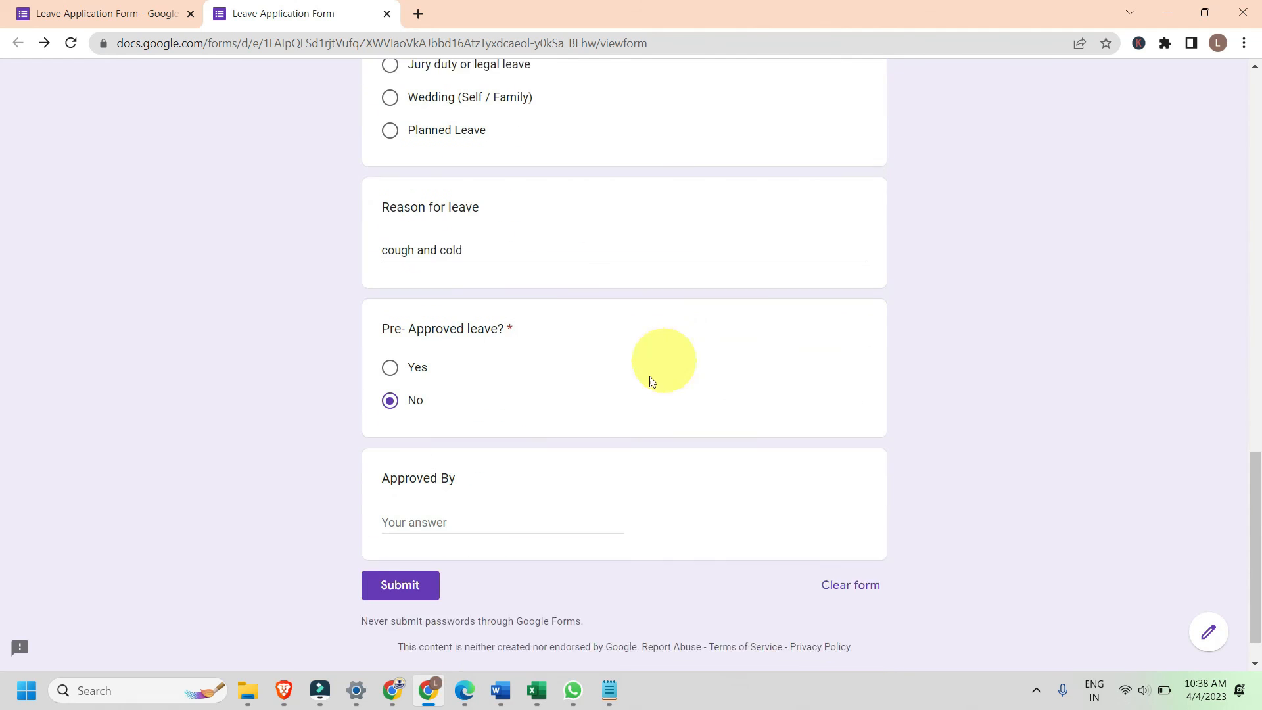
click(386, 574)
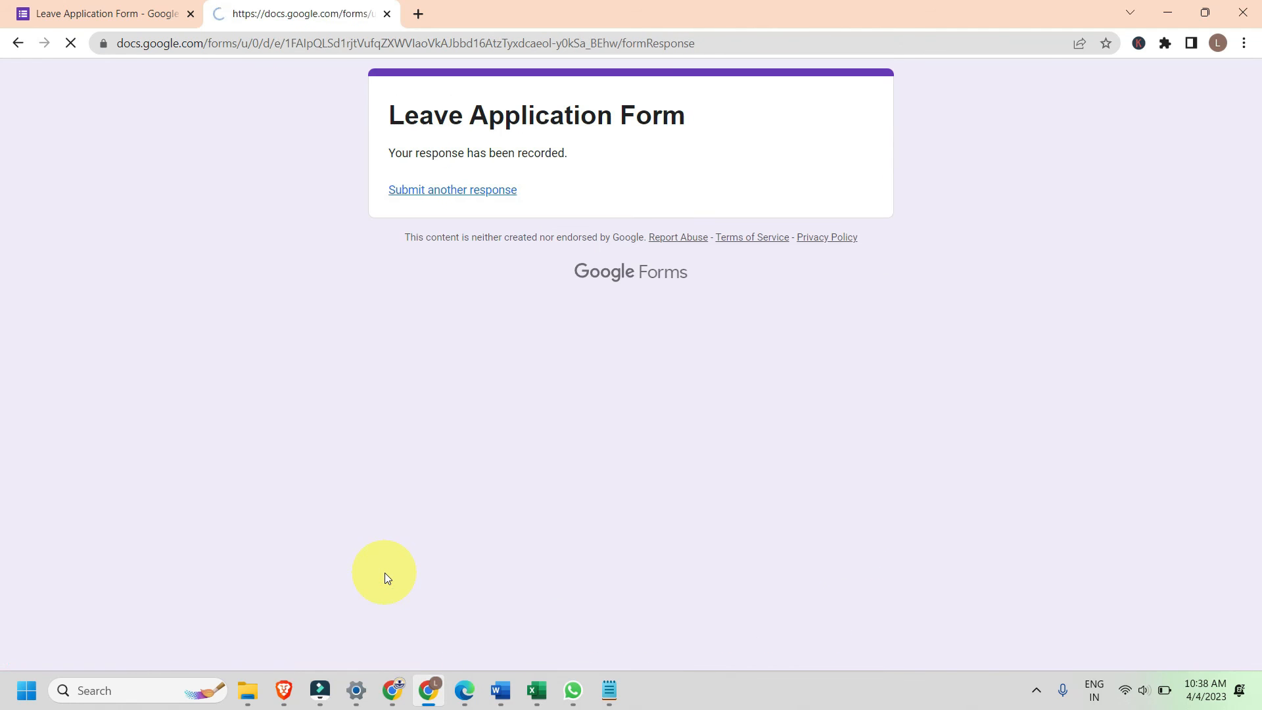
click(452, 192)
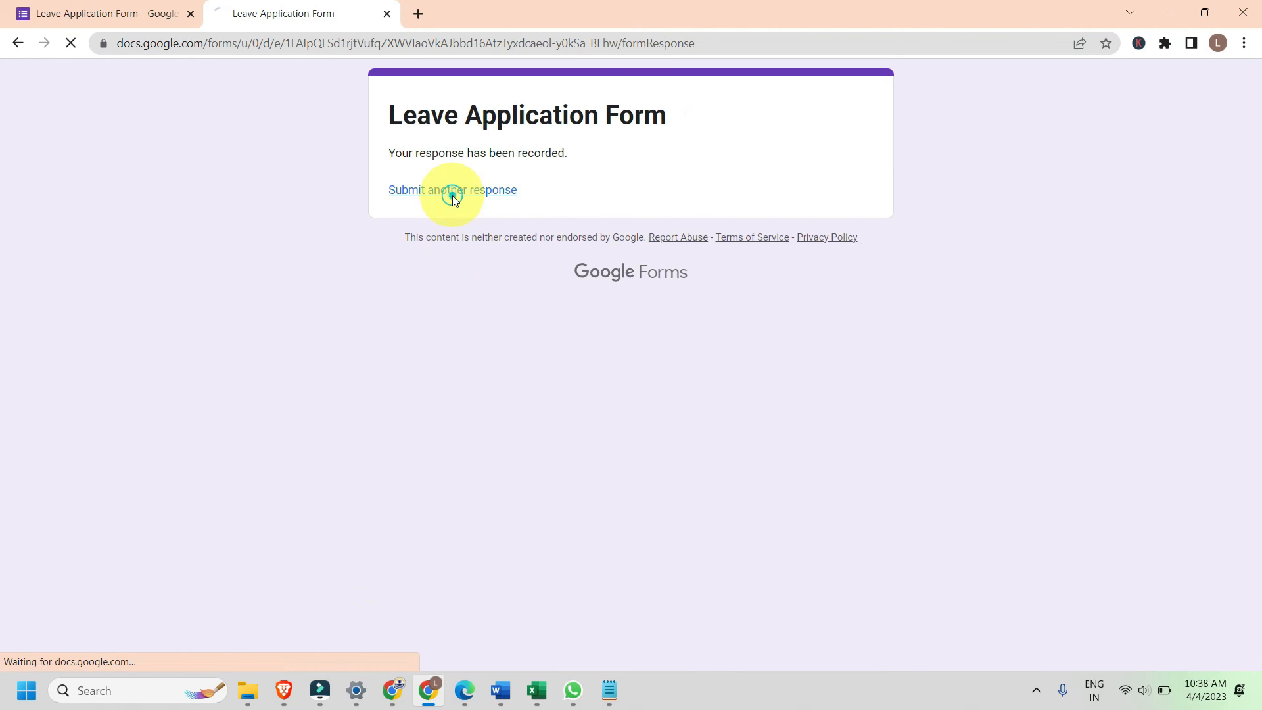
Step: Test the No of days validation in the new response by entering 16, and examine the message under the answer
scroll(458, 342, down, 15)
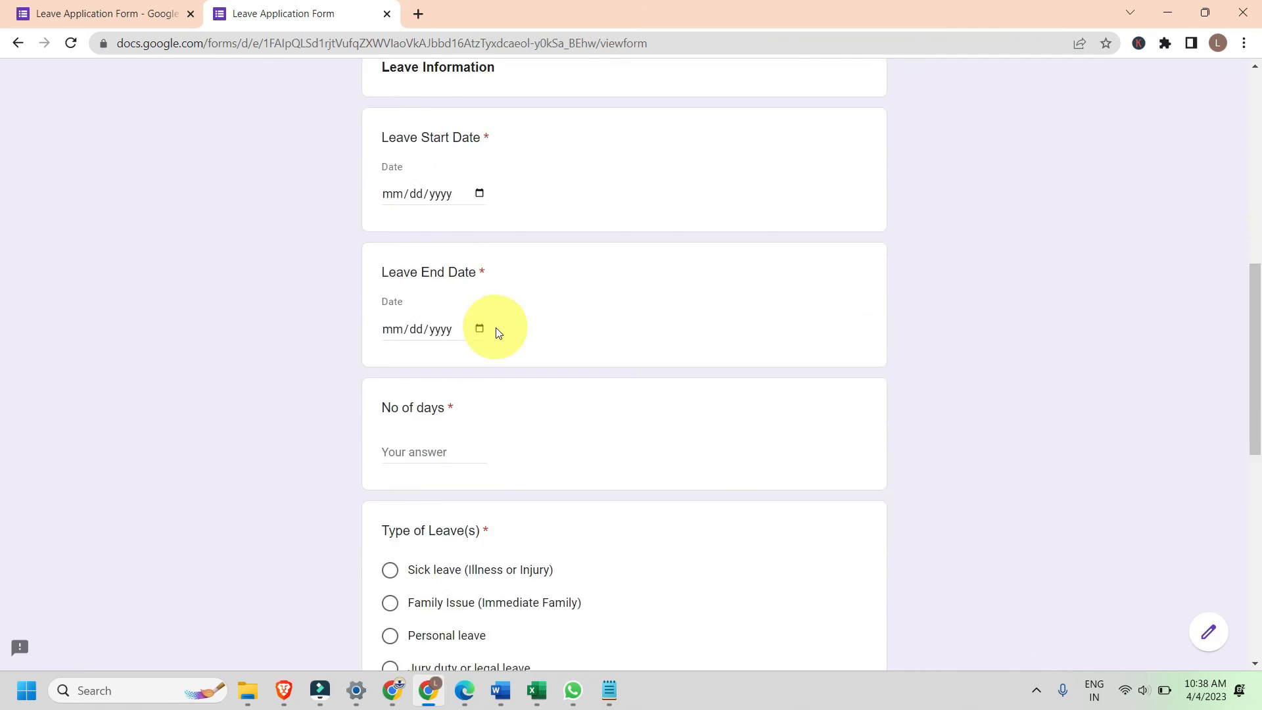
scroll(497, 332, up, 3)
click(427, 248)
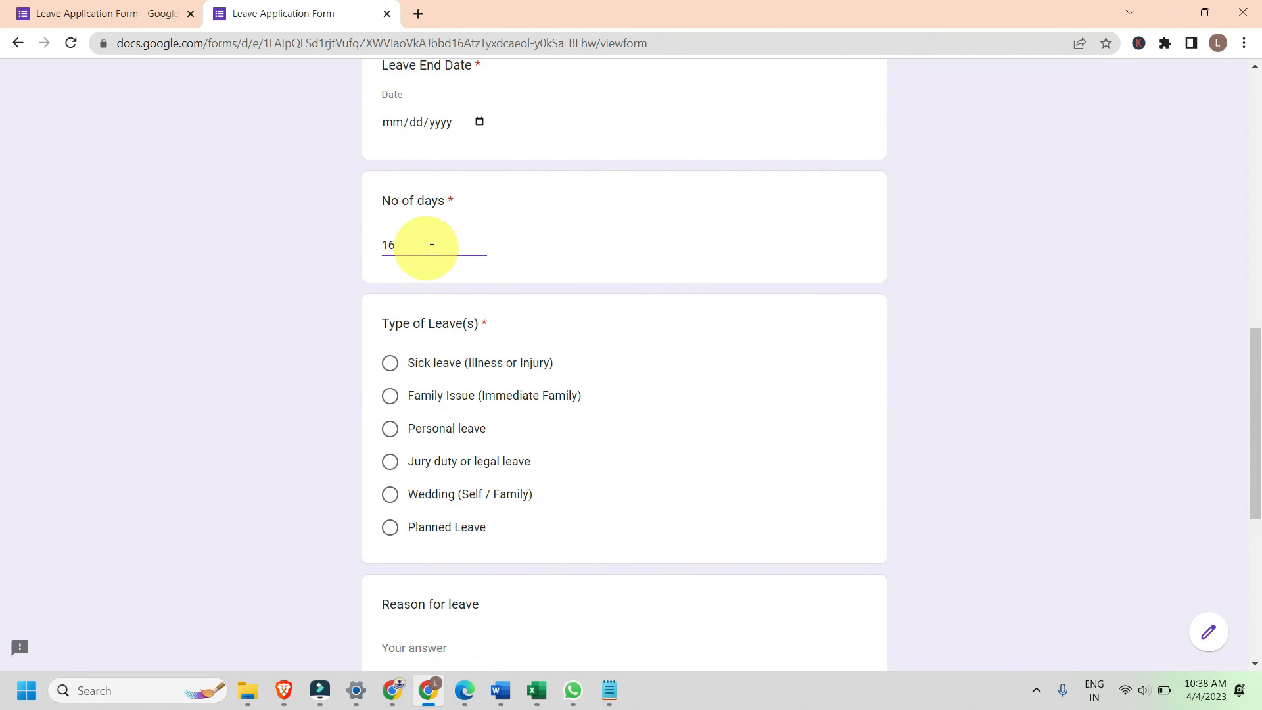
text(16)
click(567, 227)
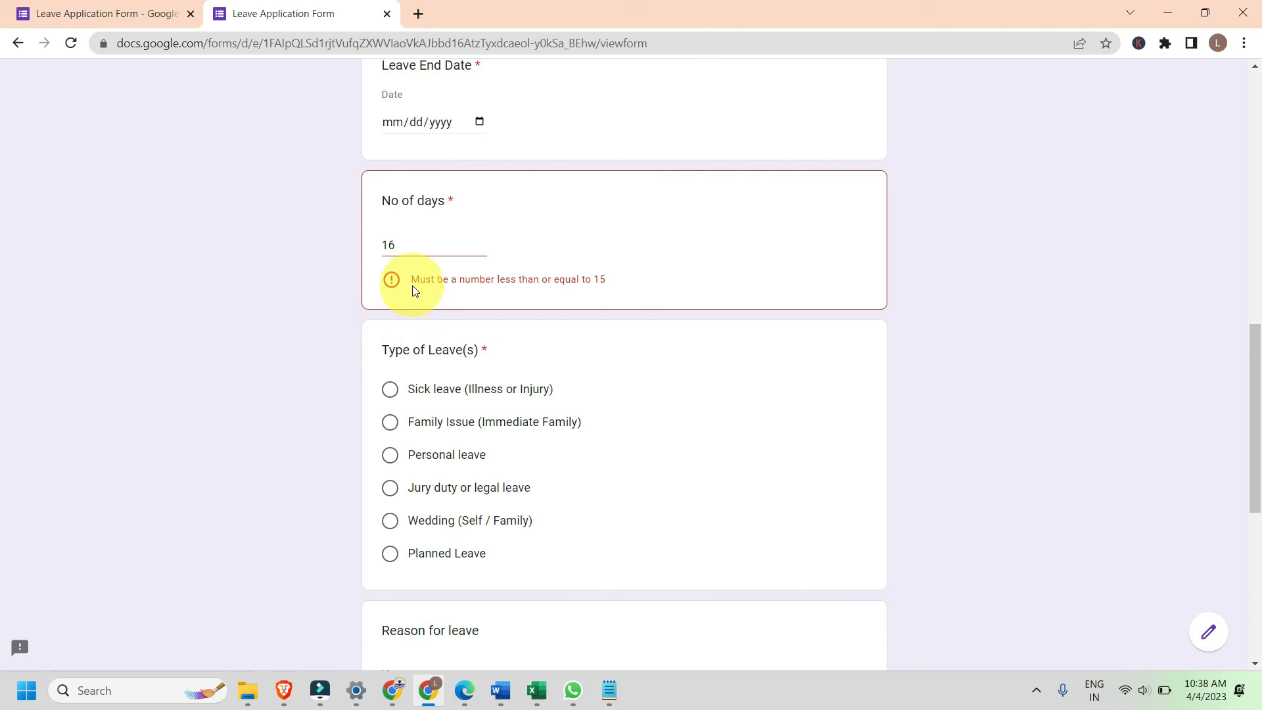
drag(412, 279, 618, 287)
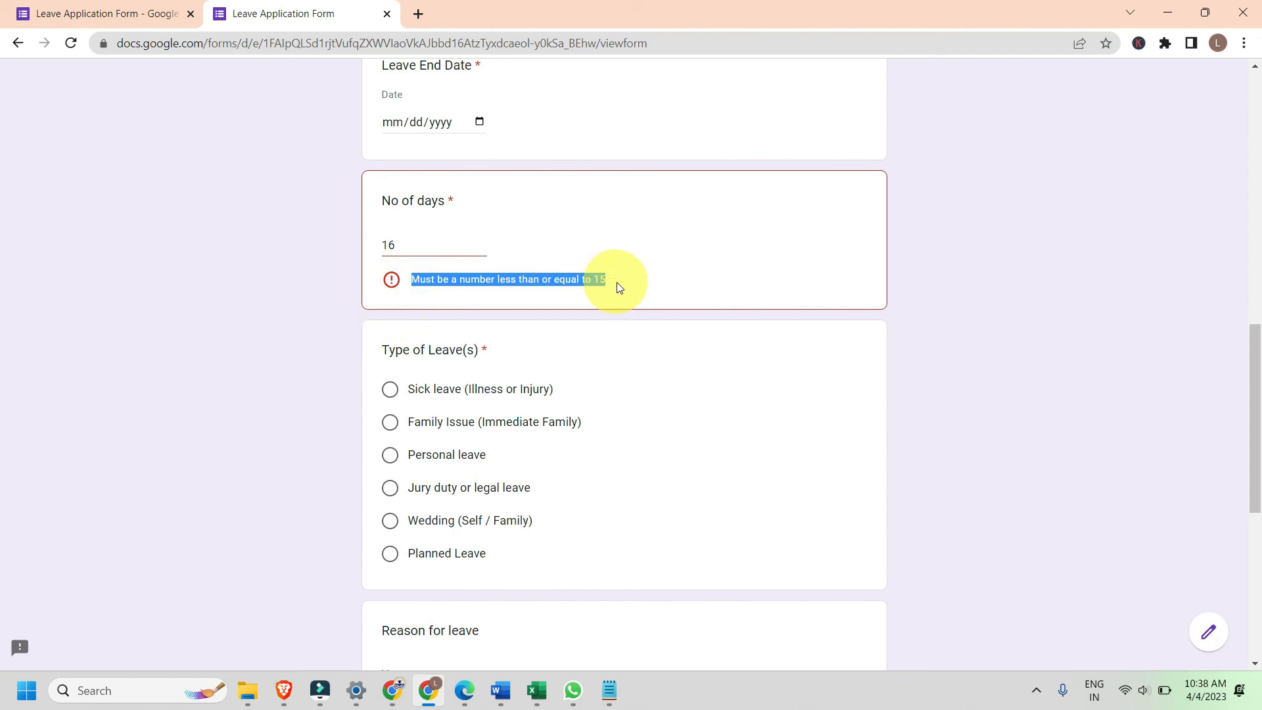
click(623, 282)
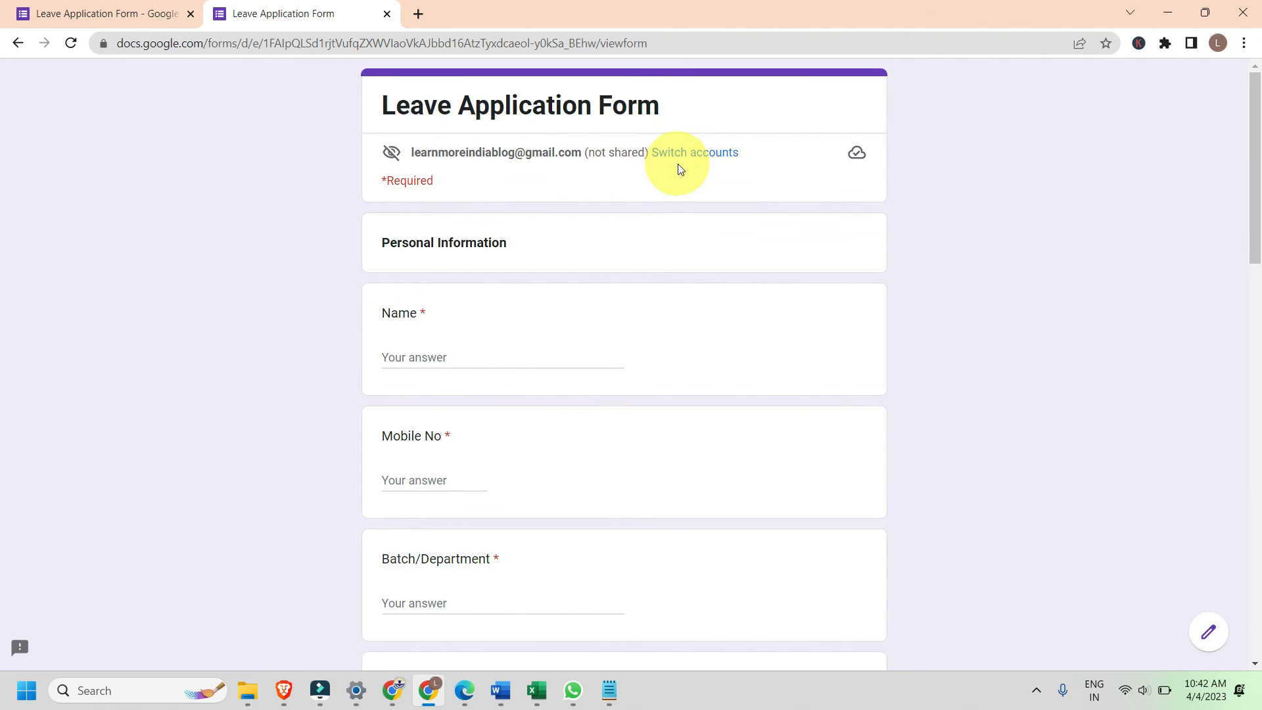
Step: Return to the form editor and show the available question types for the Leave End Date question
scroll(724, 234, down, 5)
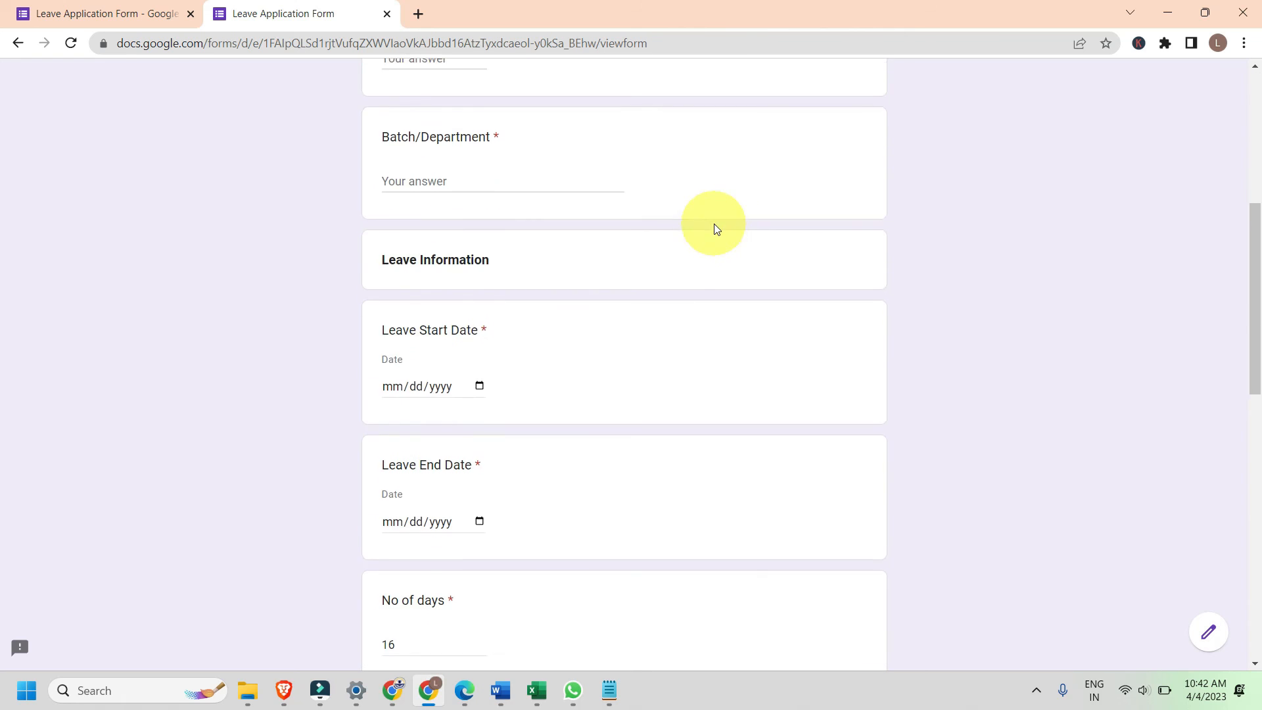
click(82, 12)
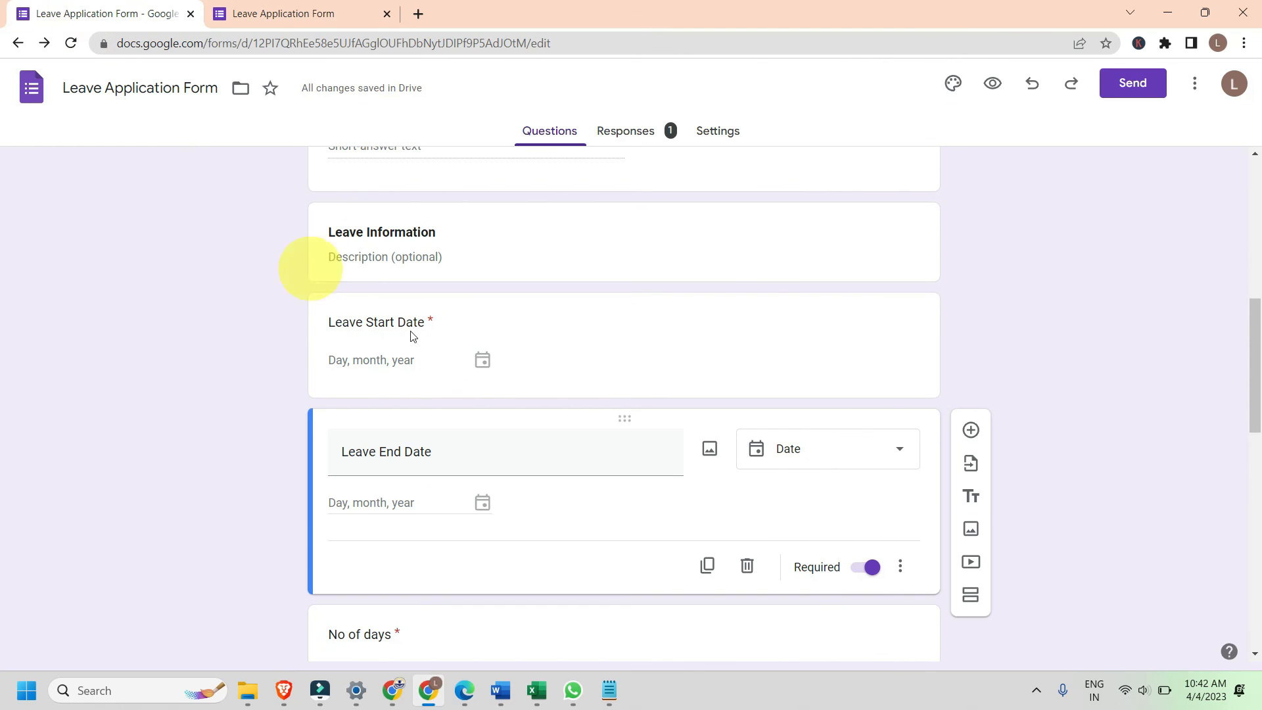
click(876, 447)
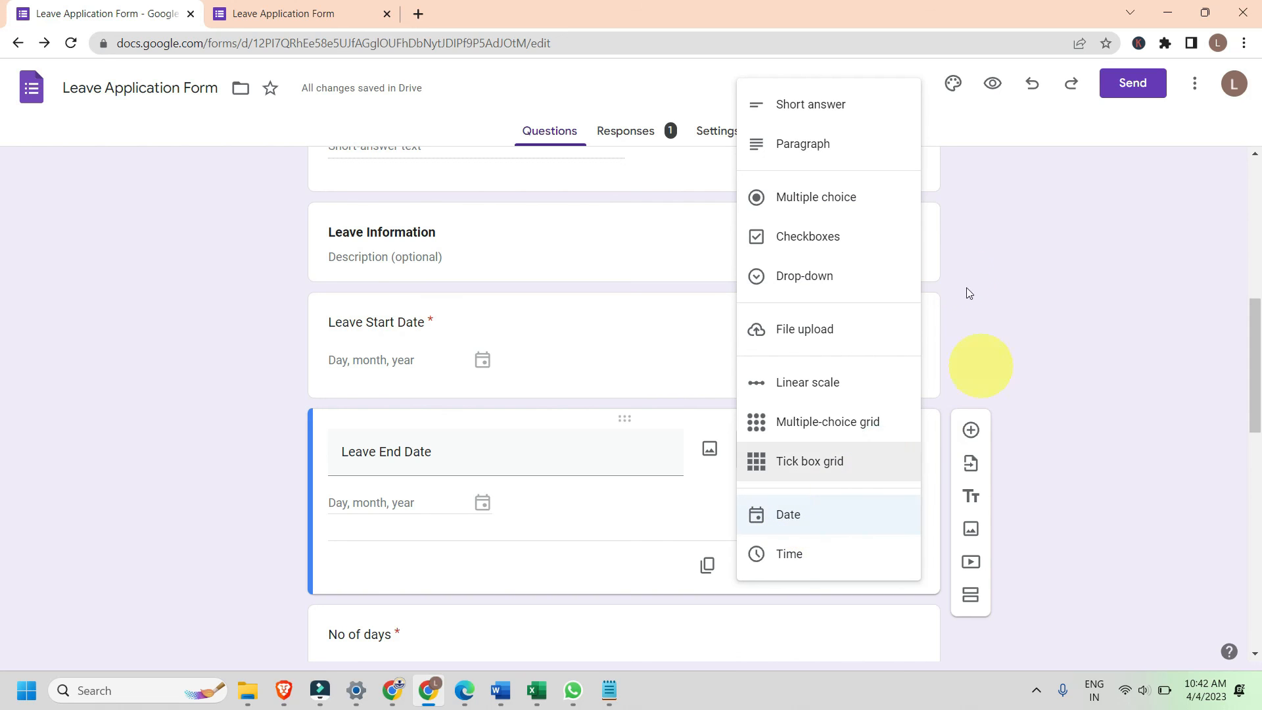